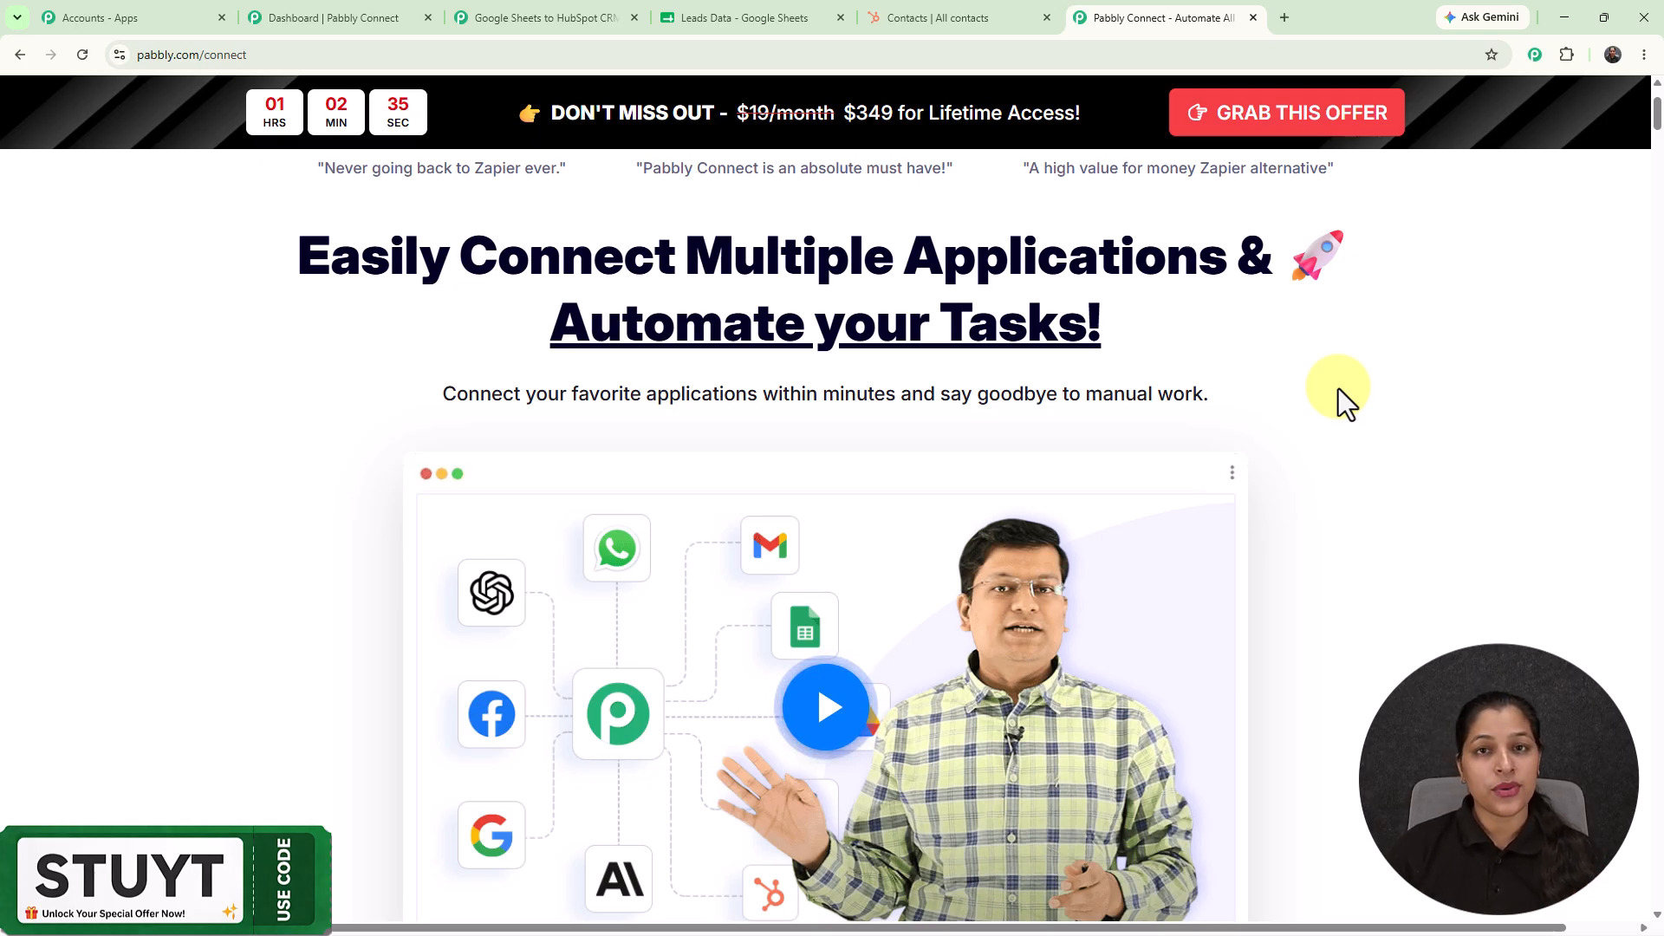
Enter a sample lead's first name, last name, email and phone in row 2 of Leads Data, then view HubSpot Contacts.
click(699, 20)
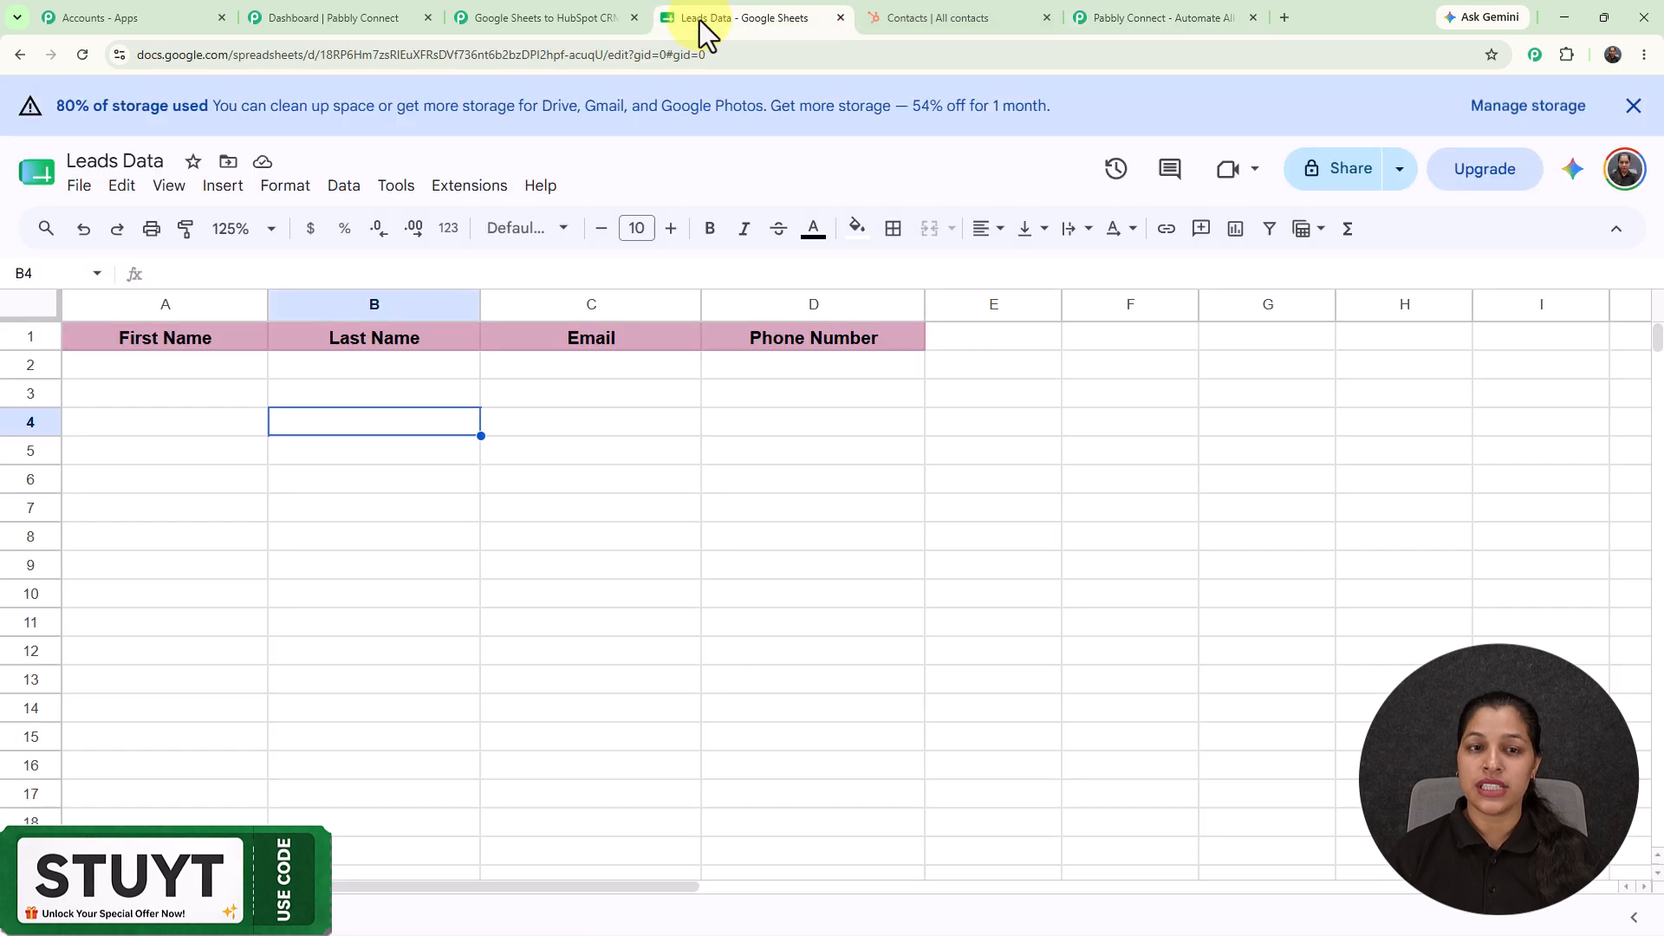
click(227, 364)
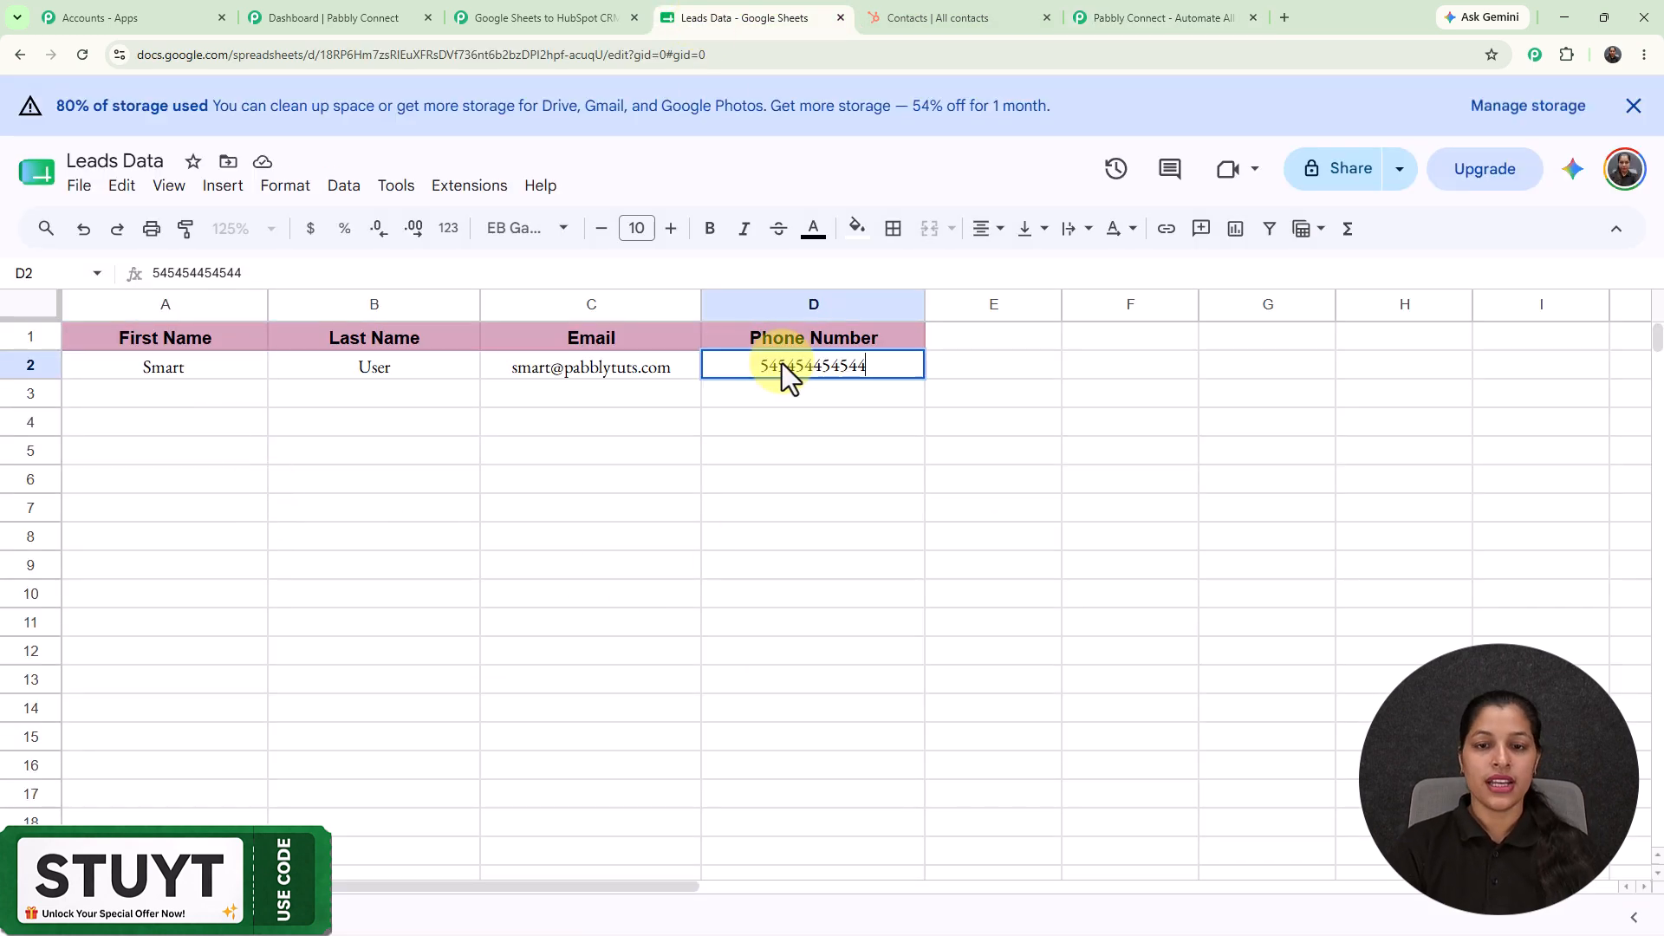
key(Return)
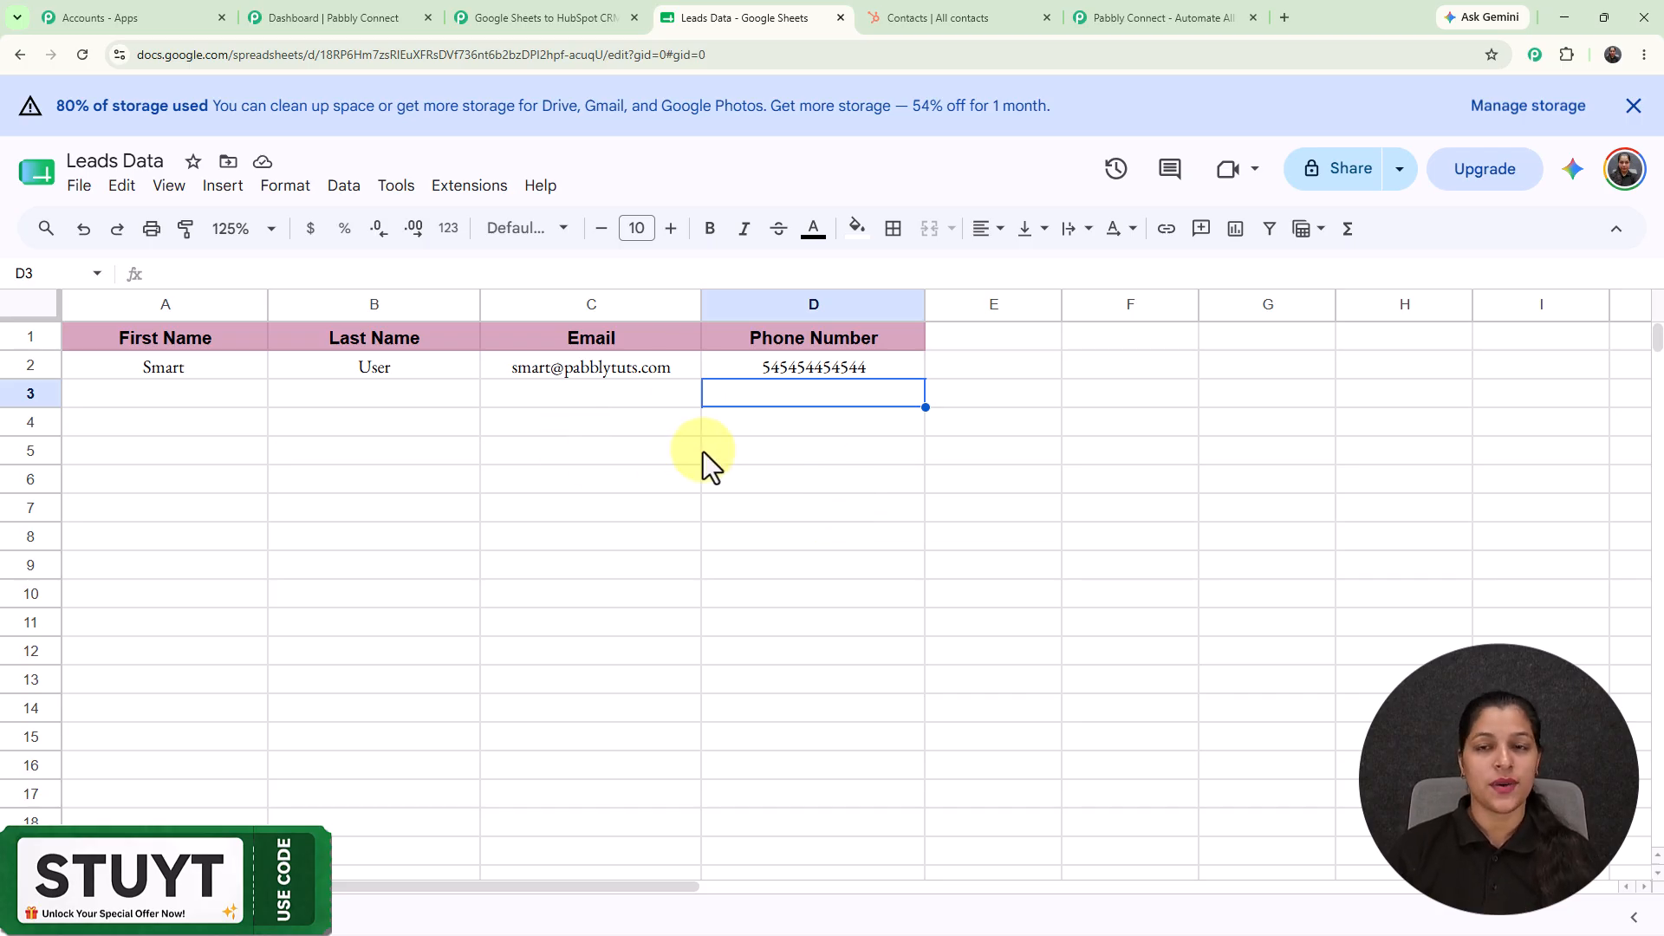
click(947, 9)
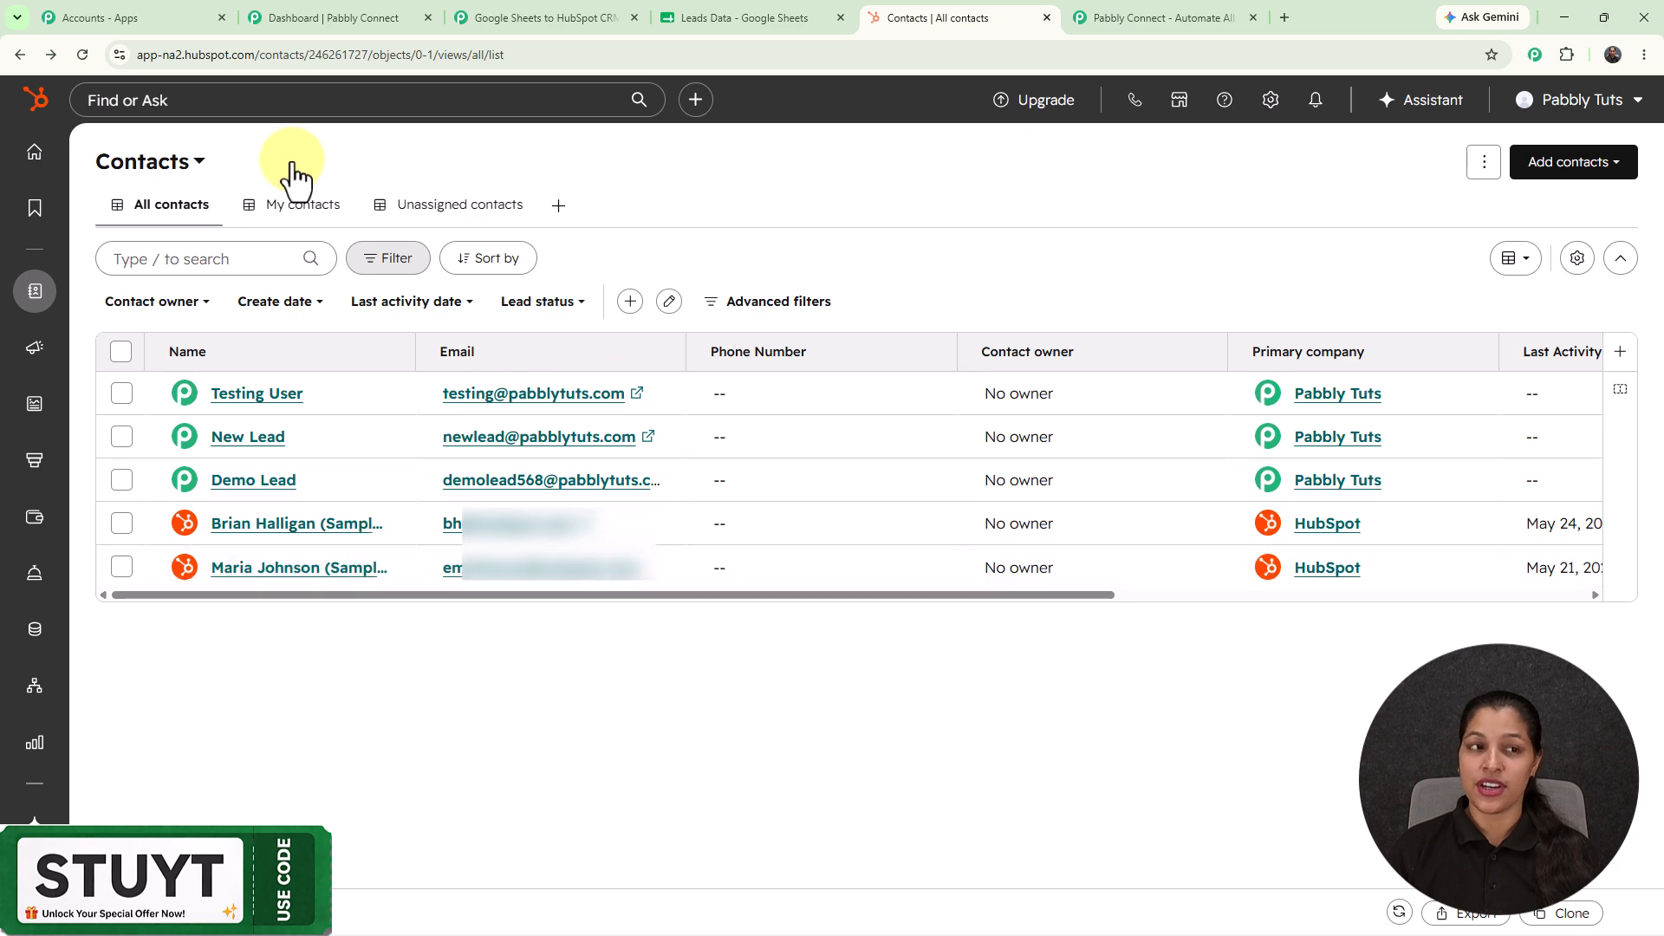
Reload the HubSpot Contacts list showing the five existing contacts.
click(83, 55)
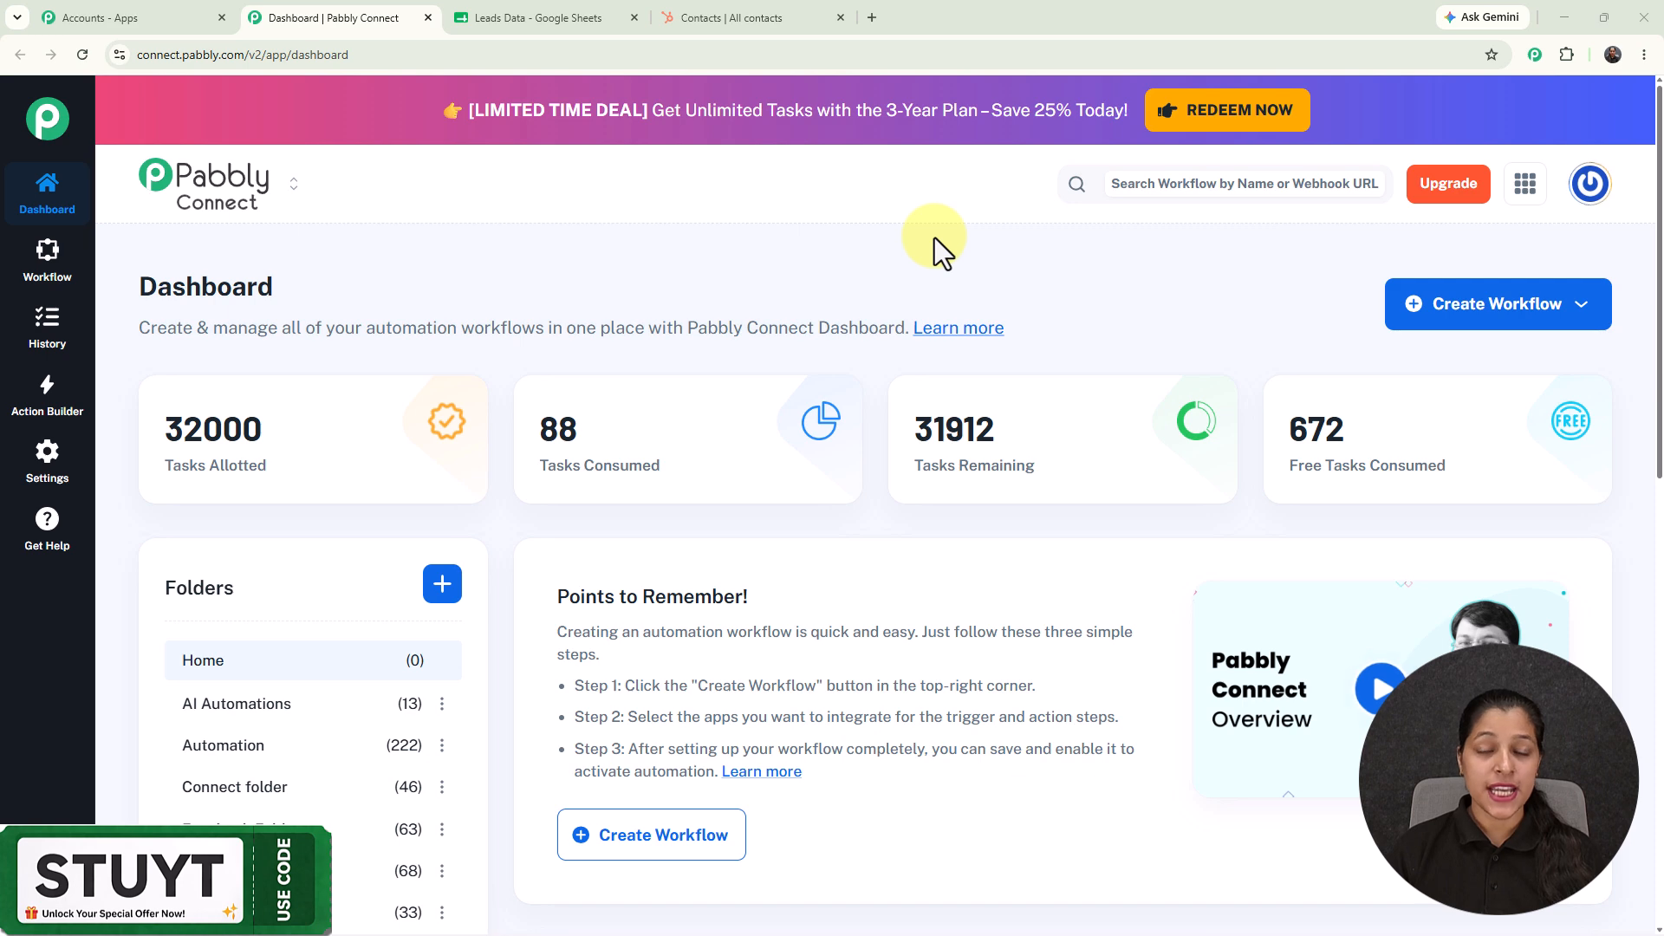
Load pabbly.com/connect in a new tab and dismiss the 'Wait! Before you go' popup.
click(871, 19)
text(pabbly.com/co)
key(Return)
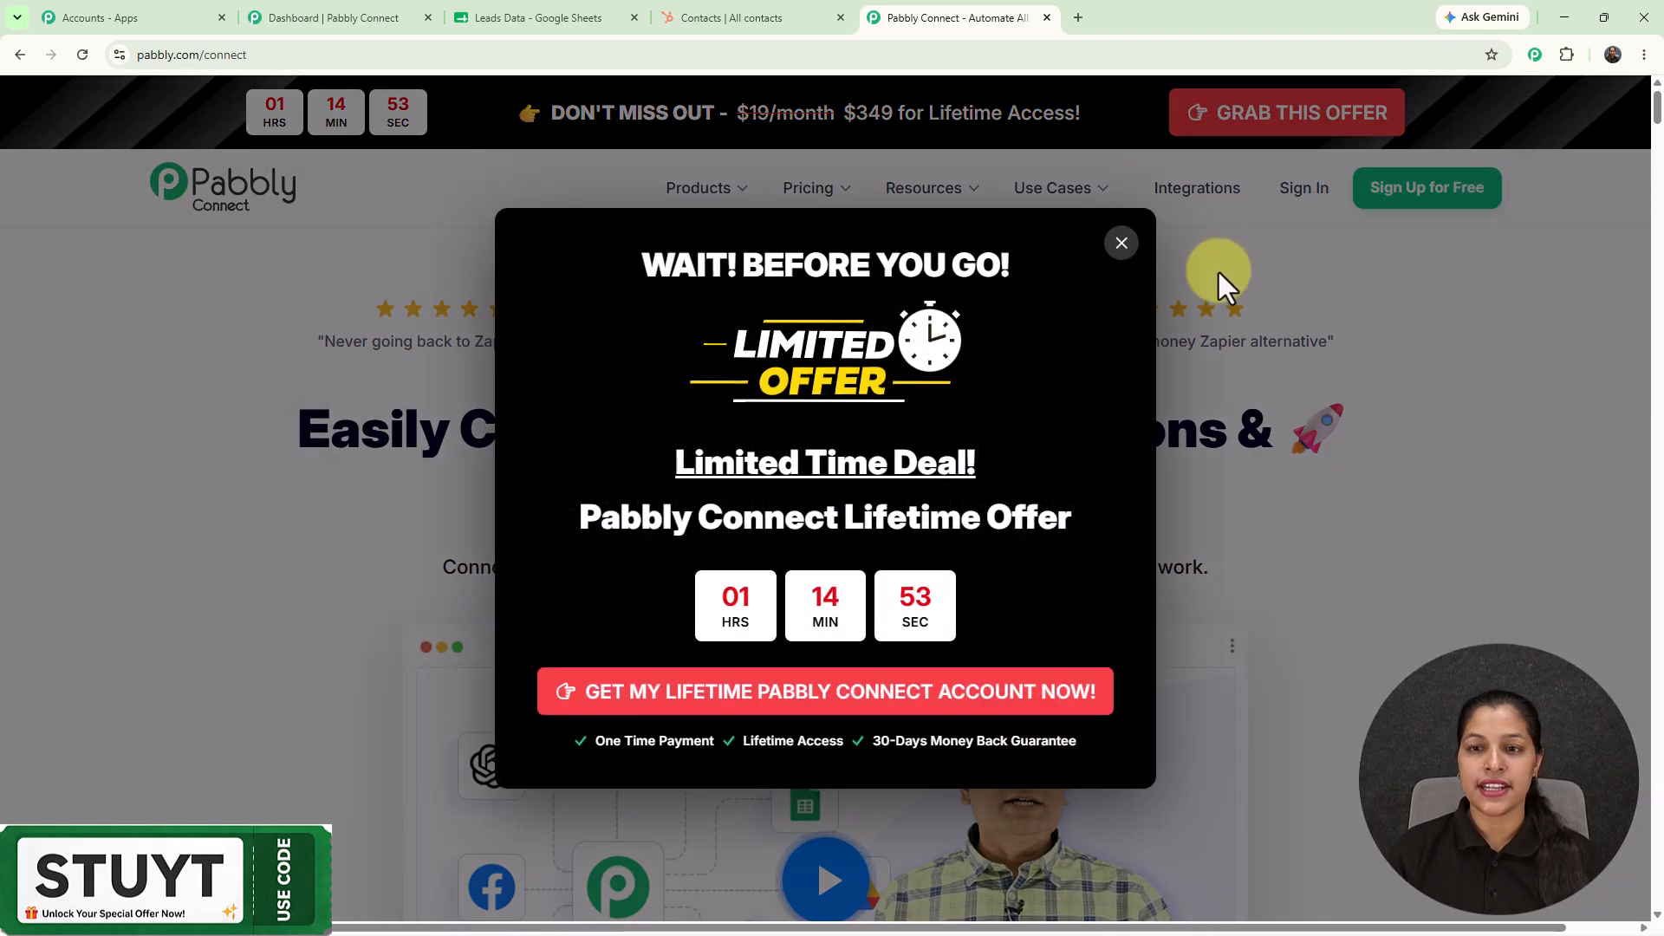
click(1121, 244)
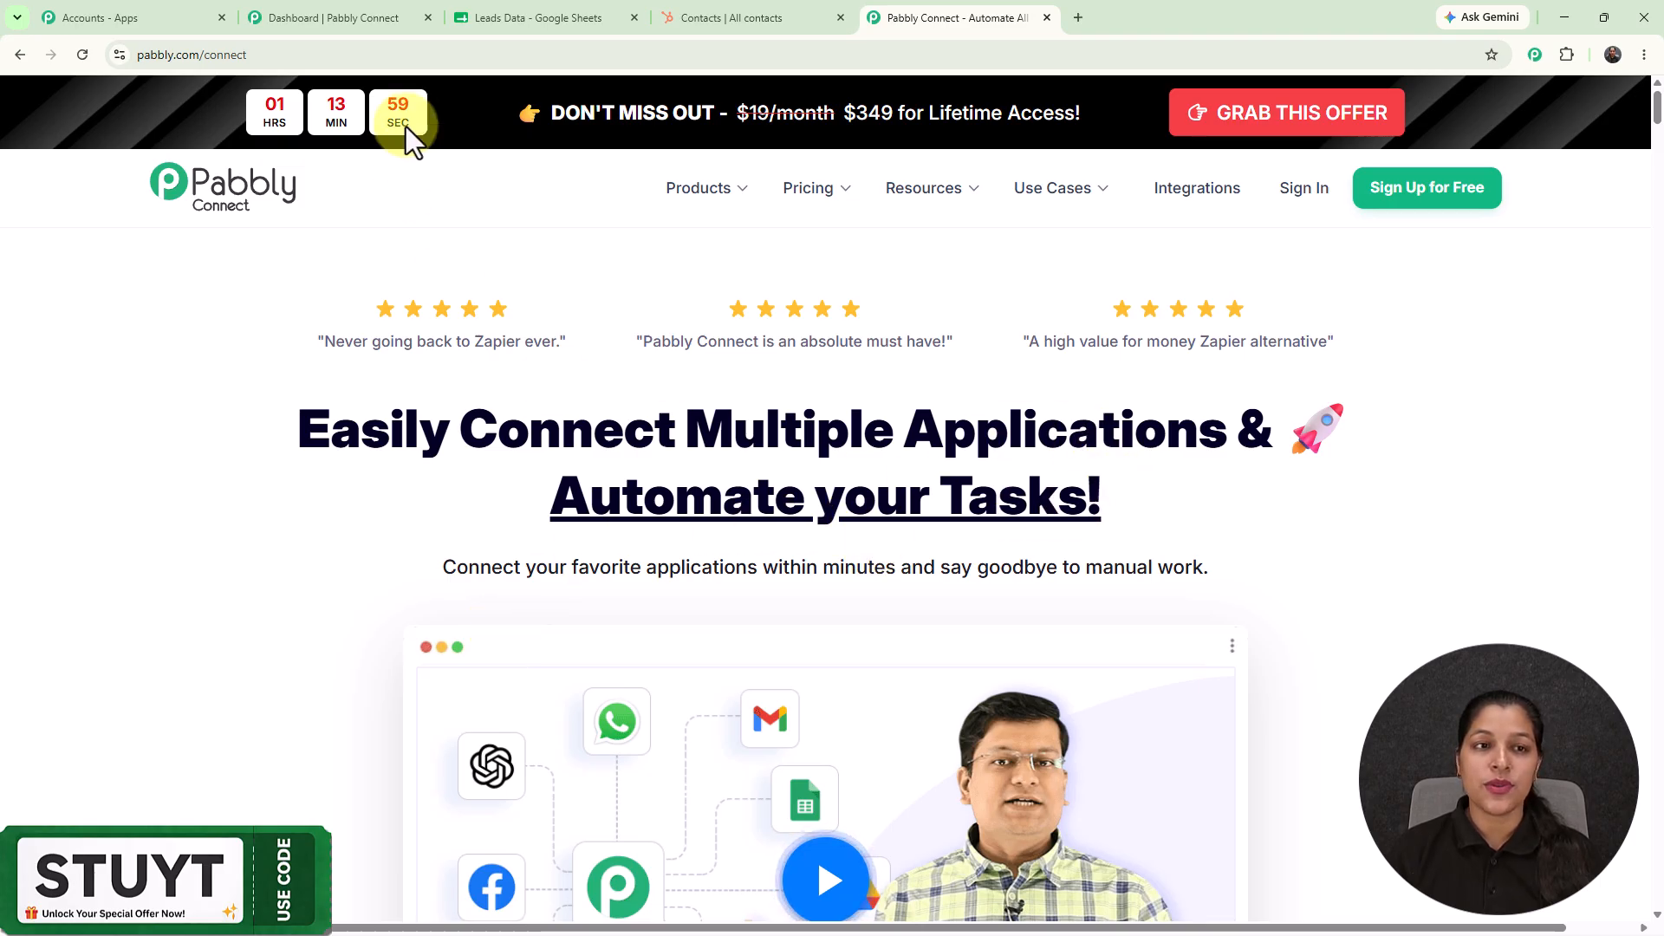
From the dashboard, send a pasted workflow prompt to the Quick Builder AI.
click(347, 19)
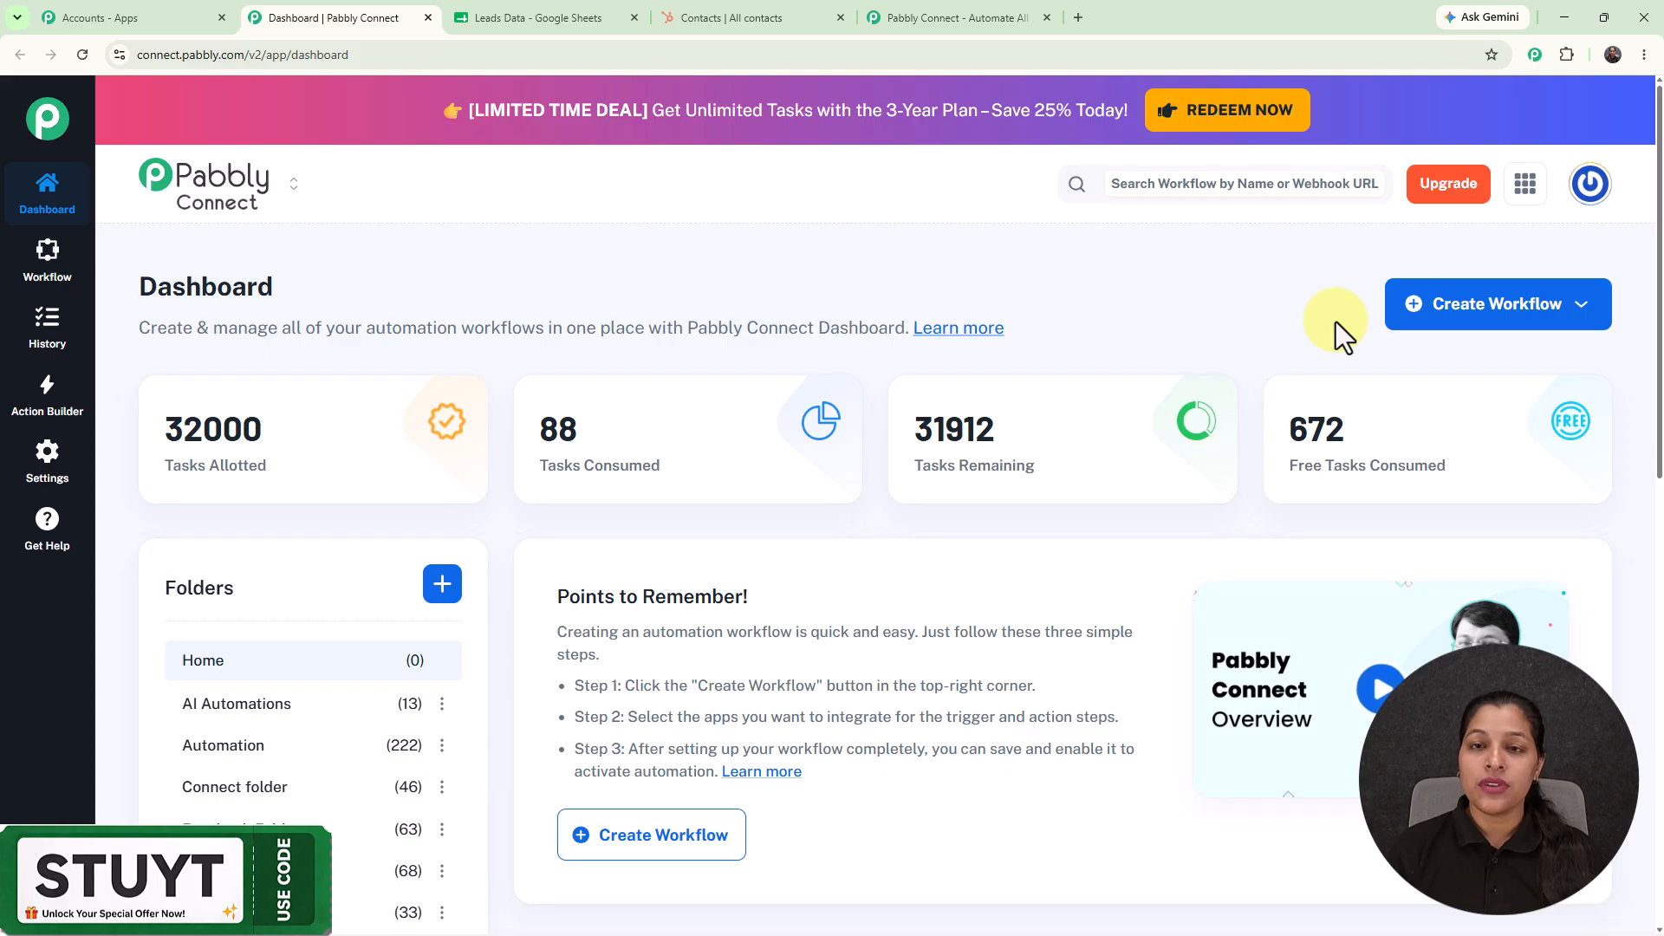
click(1497, 314)
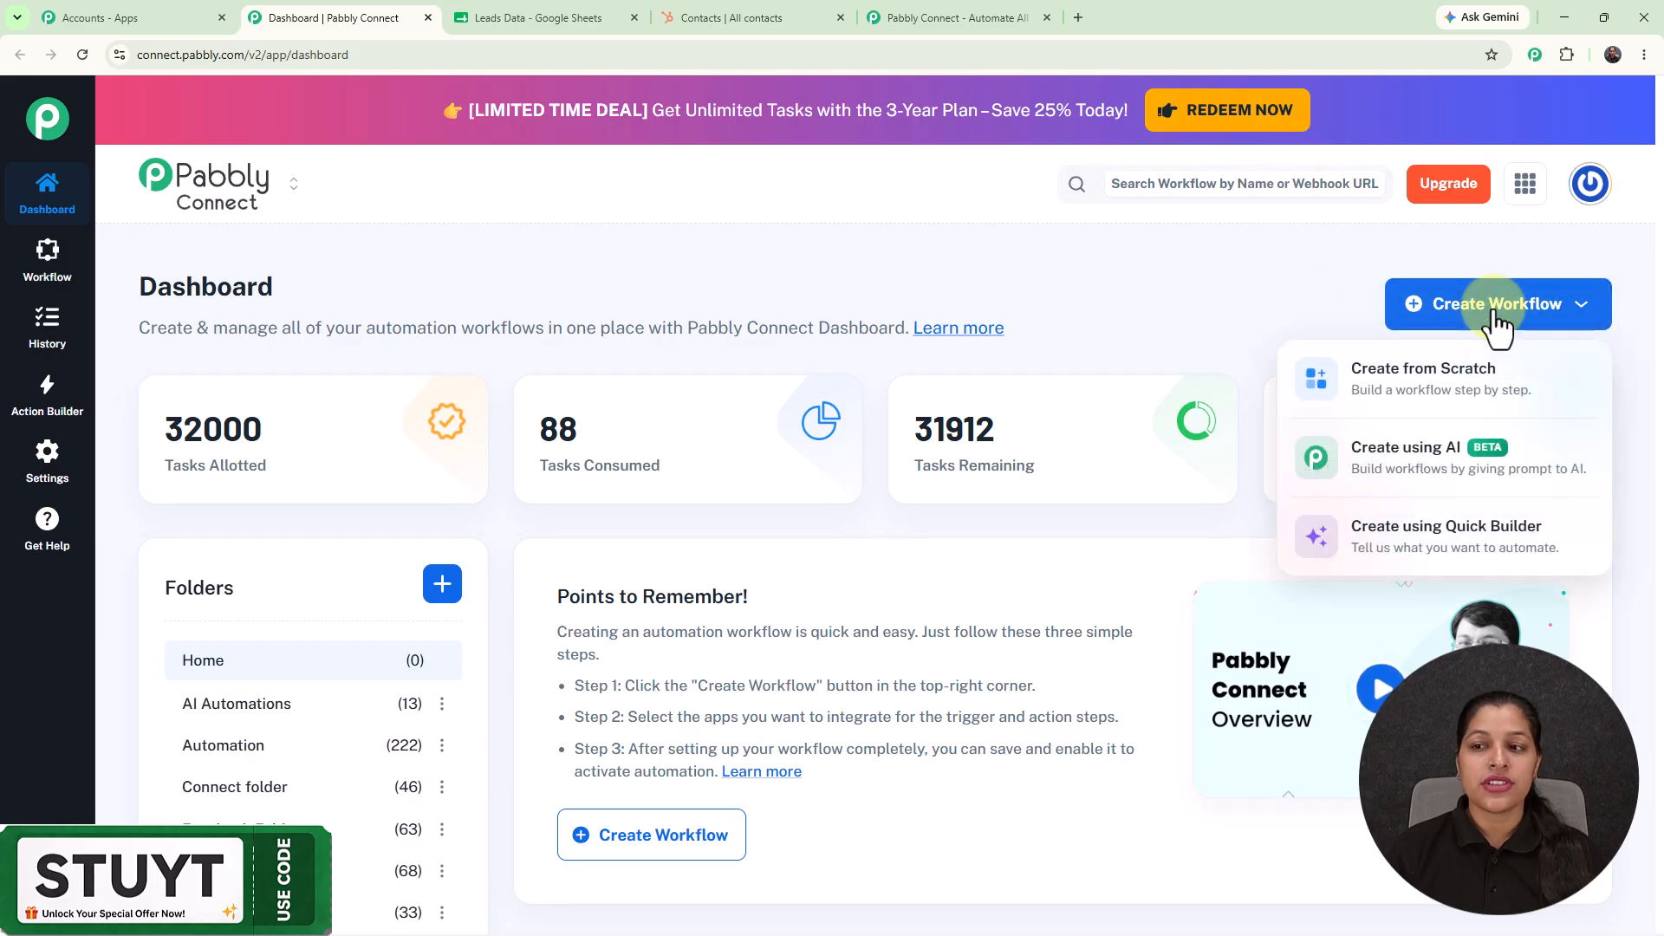
click(1401, 562)
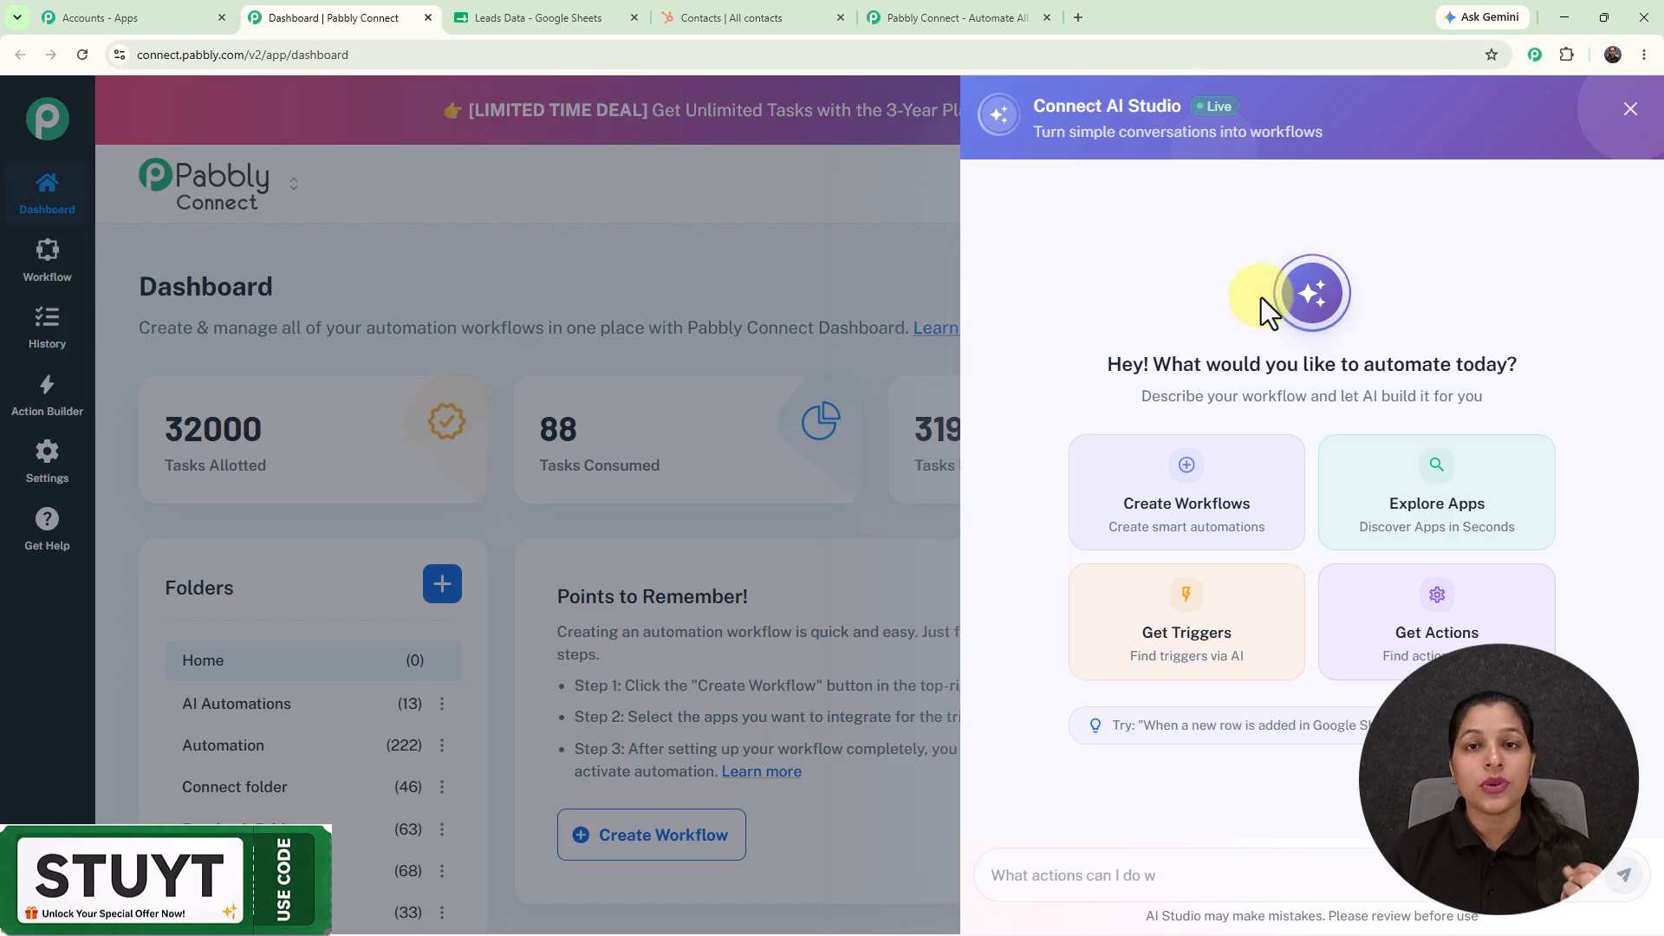
click(1196, 882)
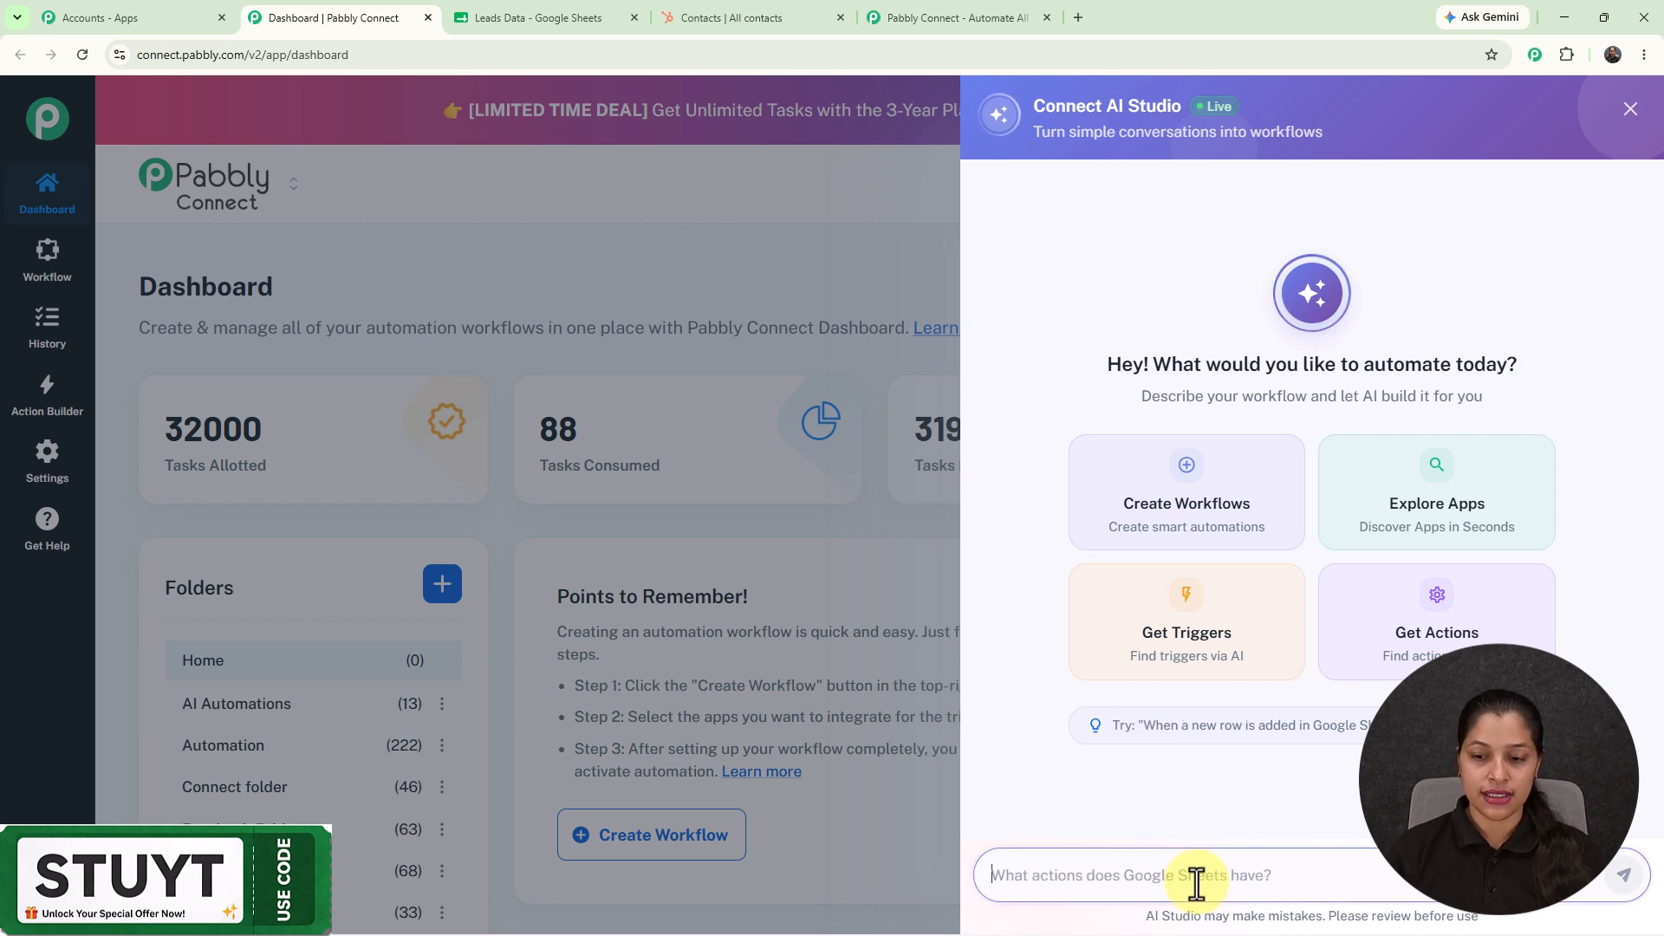
text(Connect Google Sheets to Hubspot CRM)
key(Return)
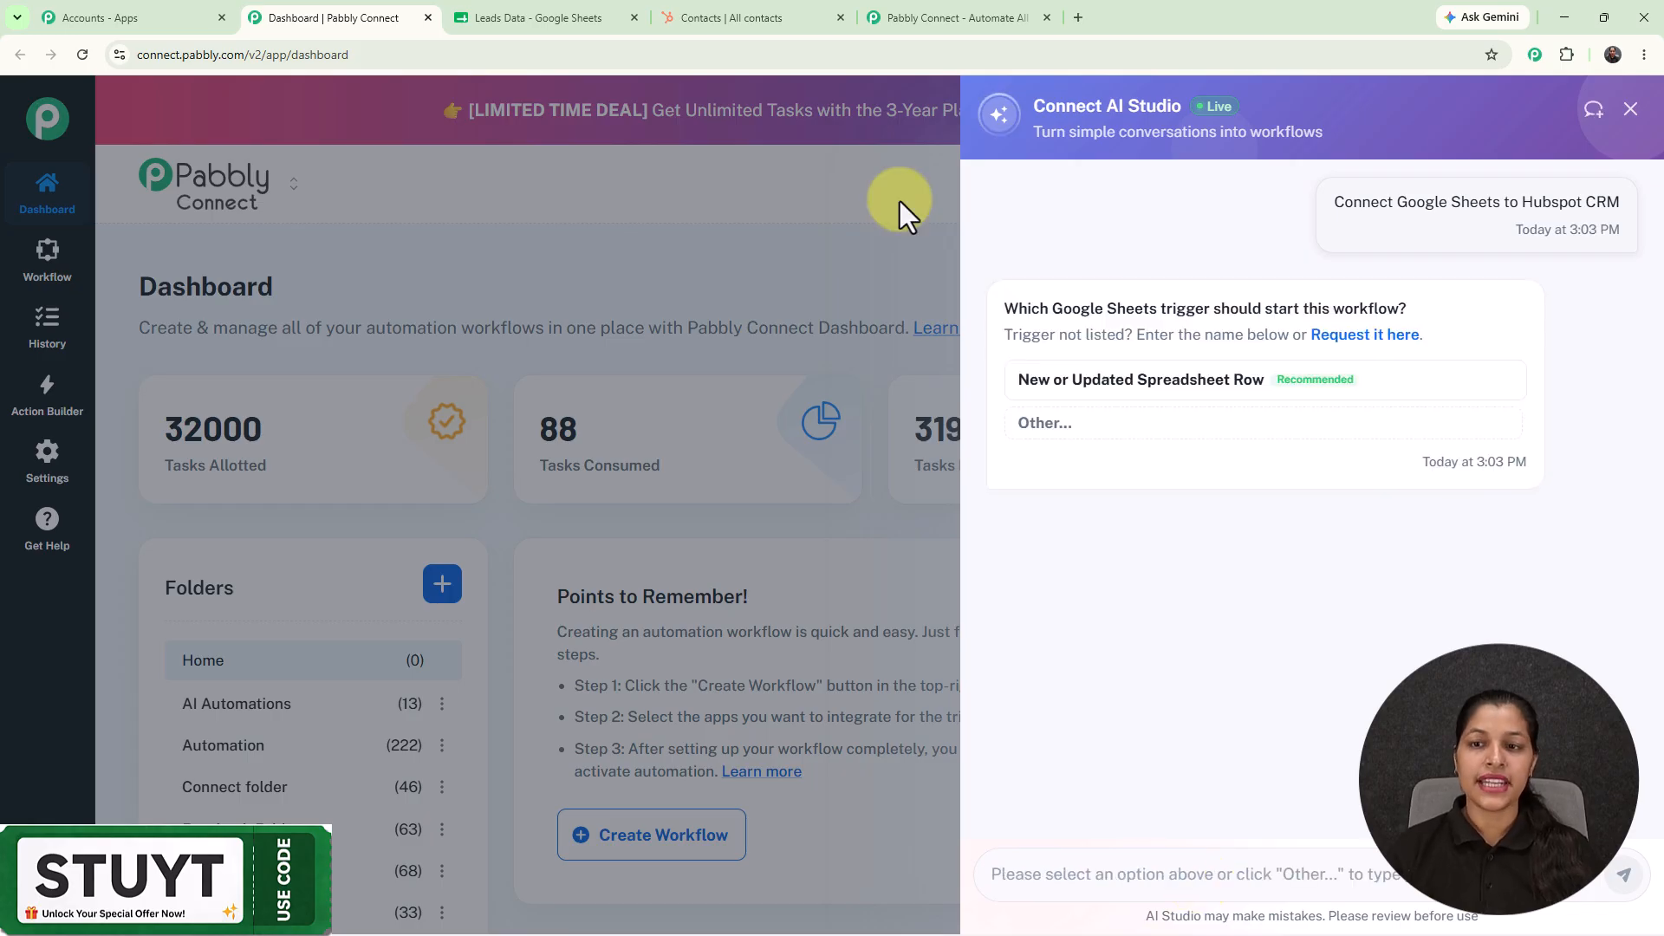
Choose New or Updated Spreadsheet Row and Create a Contact, then approve and open the workflow.
click(1136, 377)
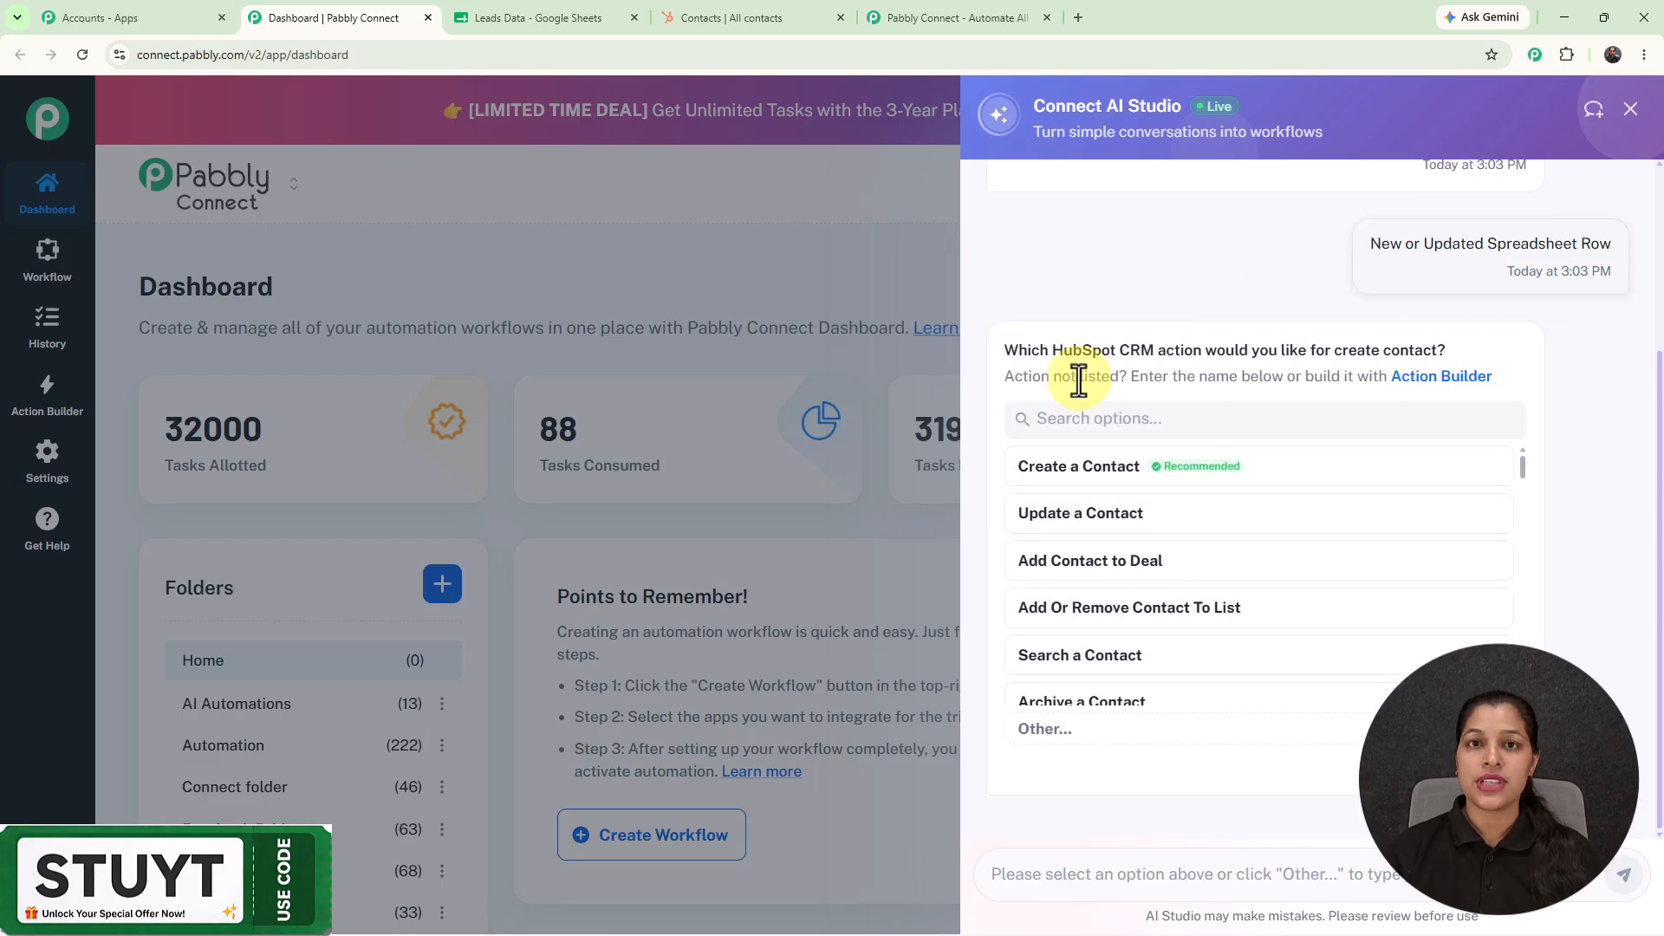
click(1085, 477)
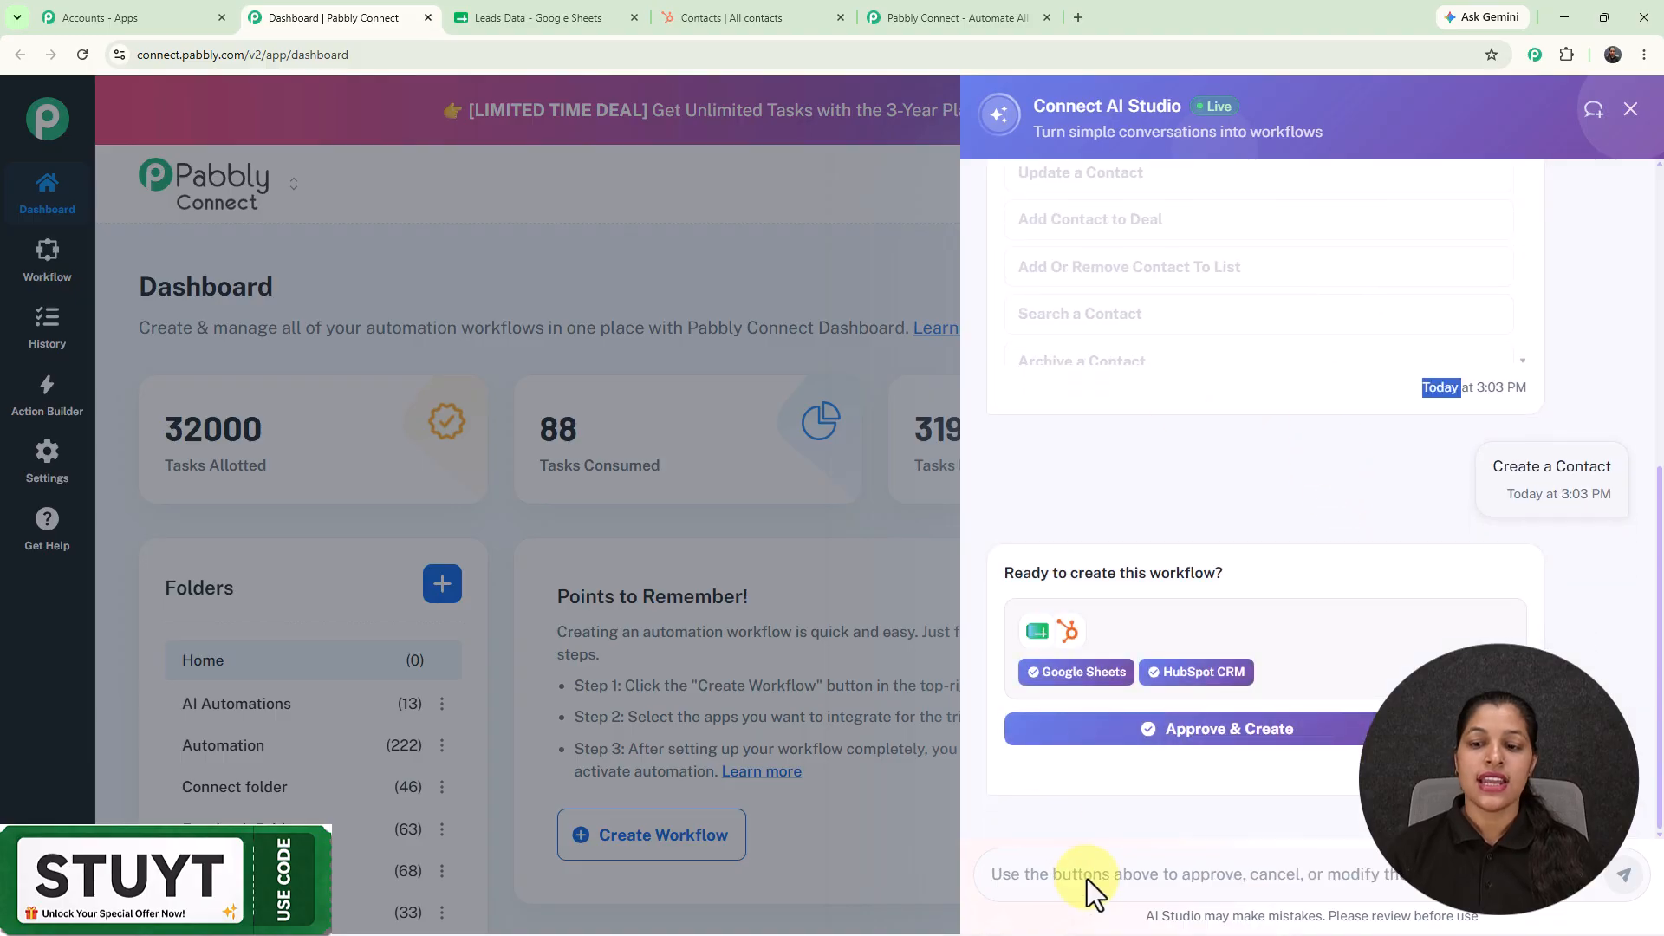
click(1197, 726)
click(1125, 534)
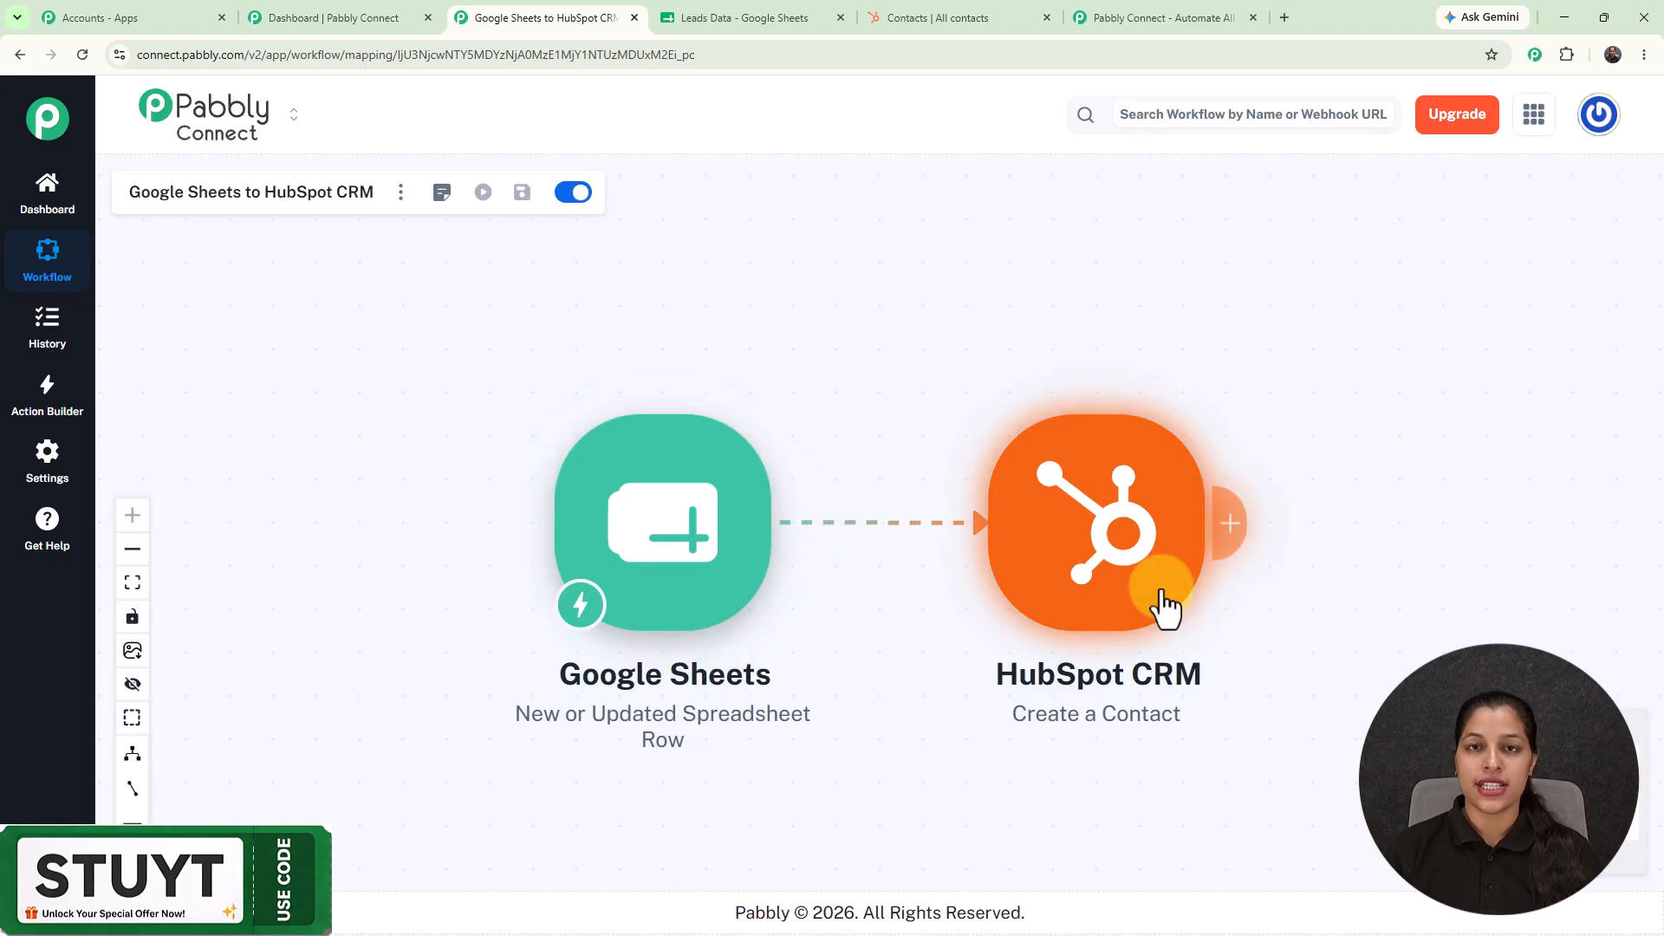
Reveal the Google Sheets trigger's webhook URL, then return to the Leads Data sheet.
click(638, 544)
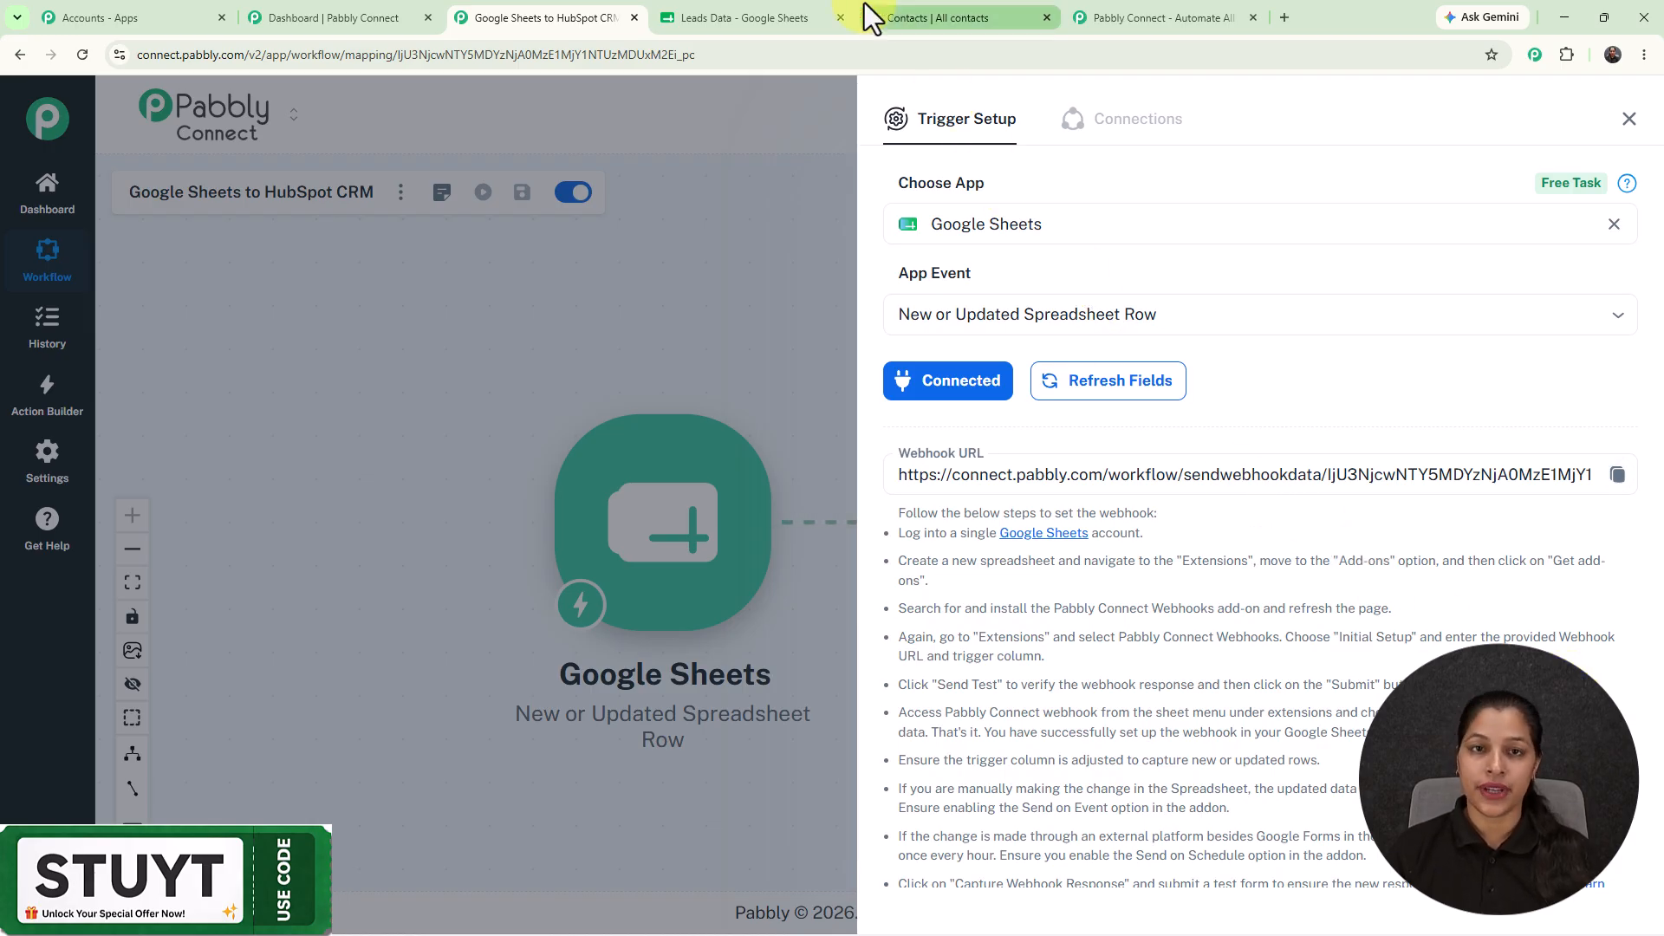
click(711, 14)
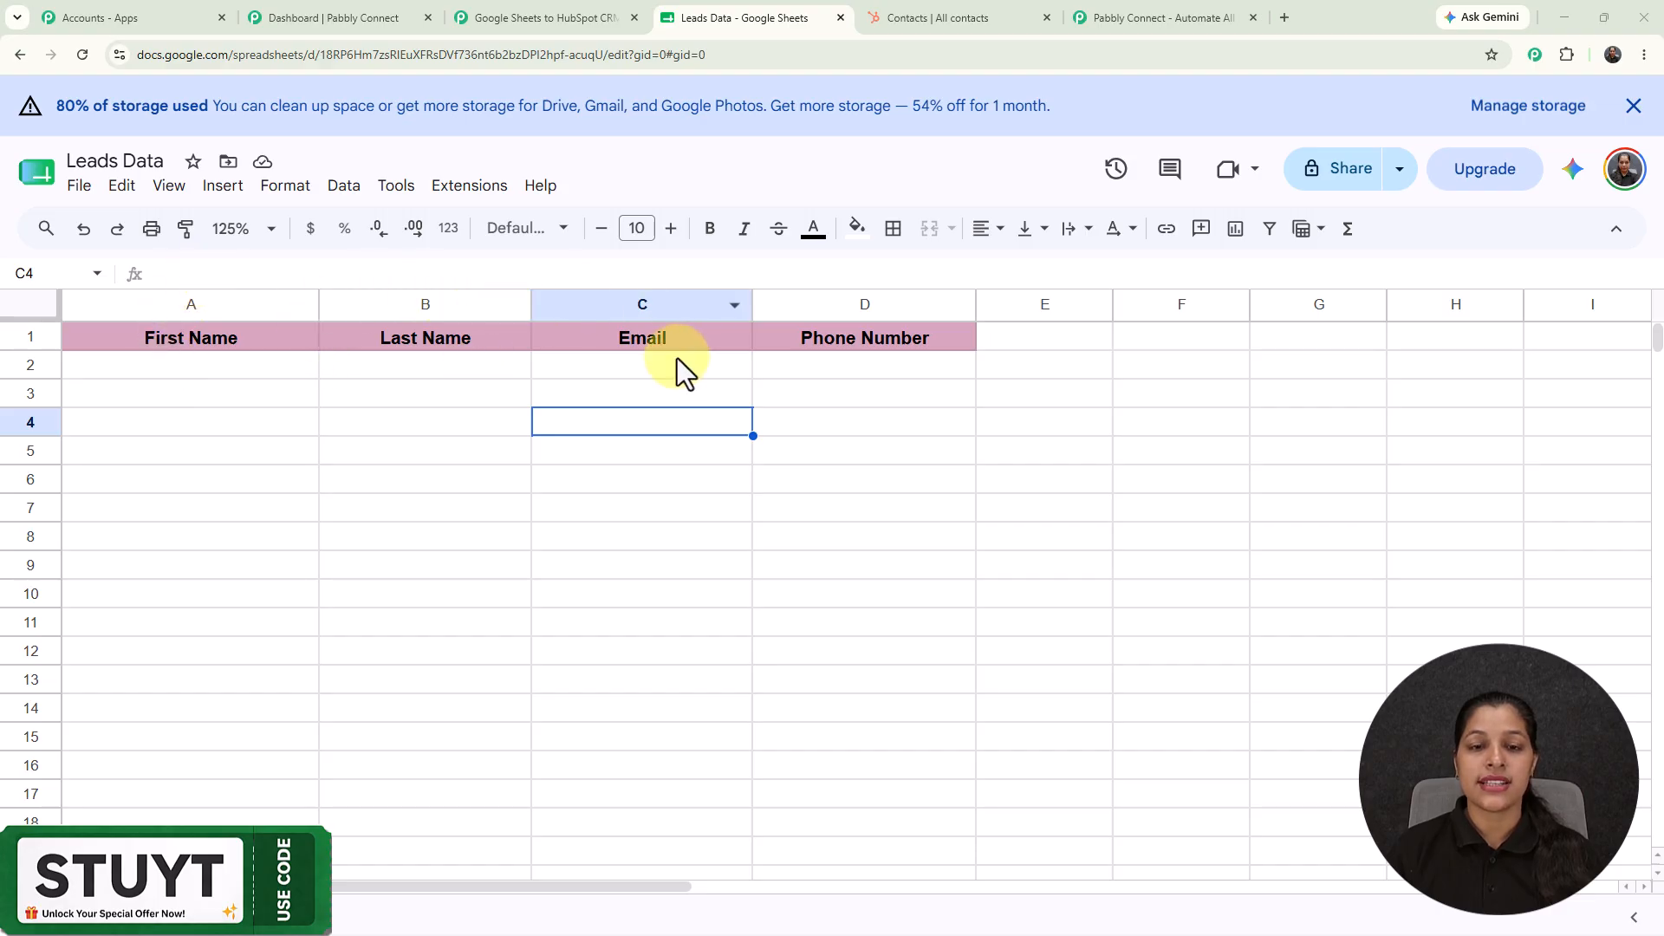
Narrow column A and confirm Pabbly Connect Webhooks is installed via the add-on marketplace.
drag(298, 308, 268, 311)
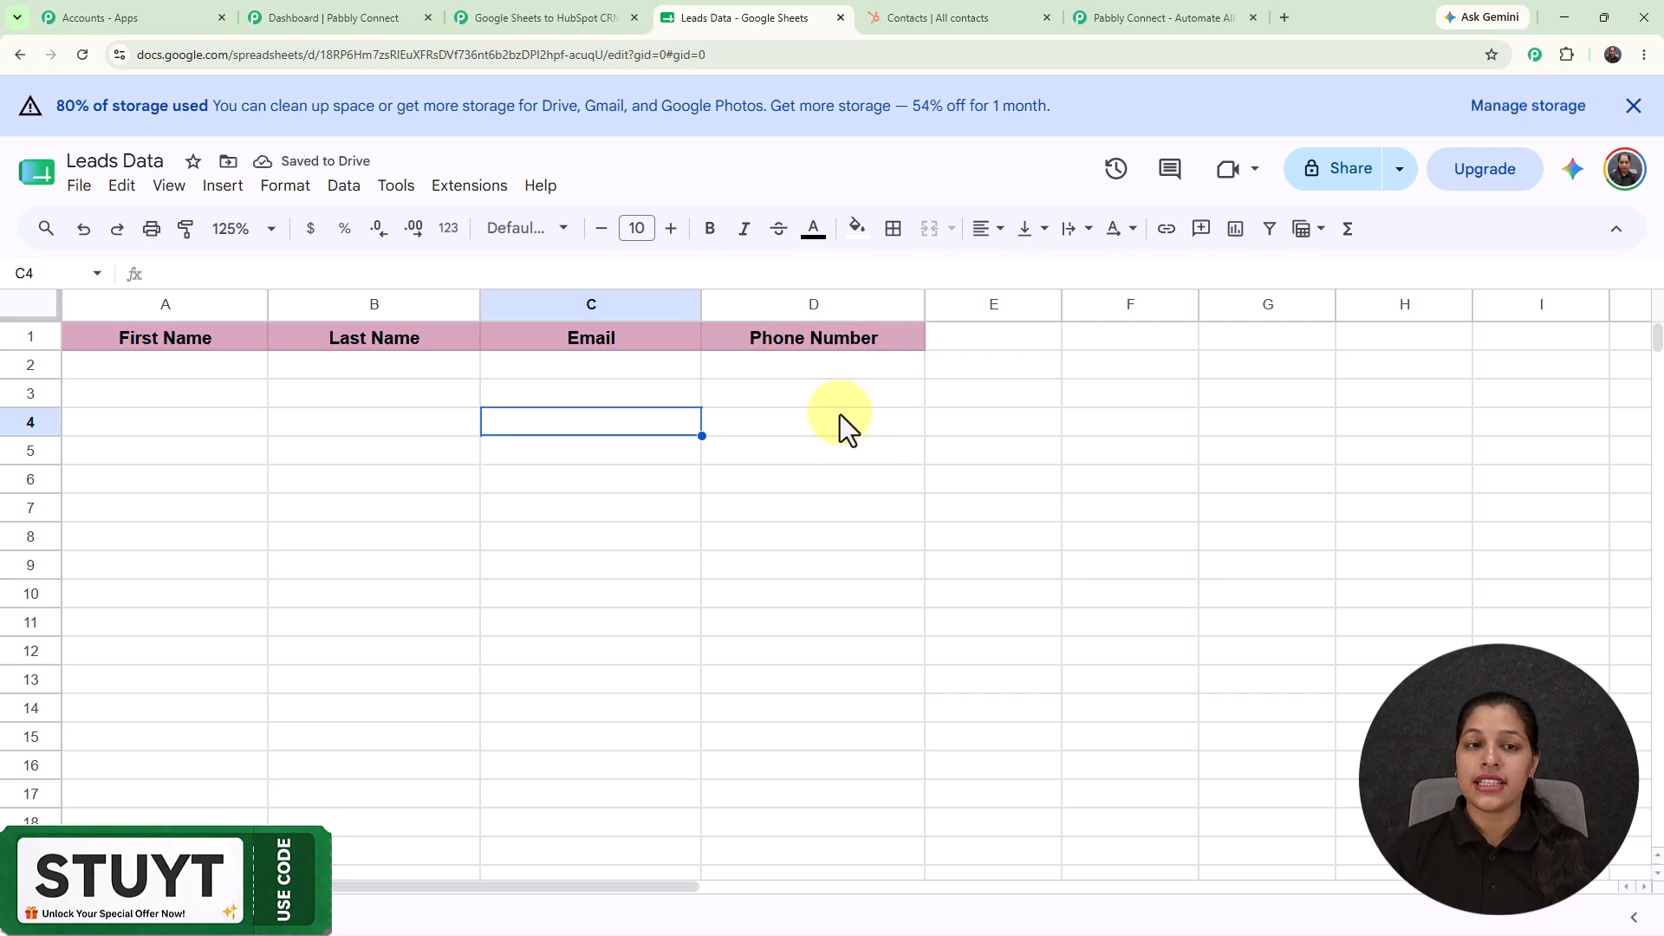
click(478, 189)
mouse_move(485, 248)
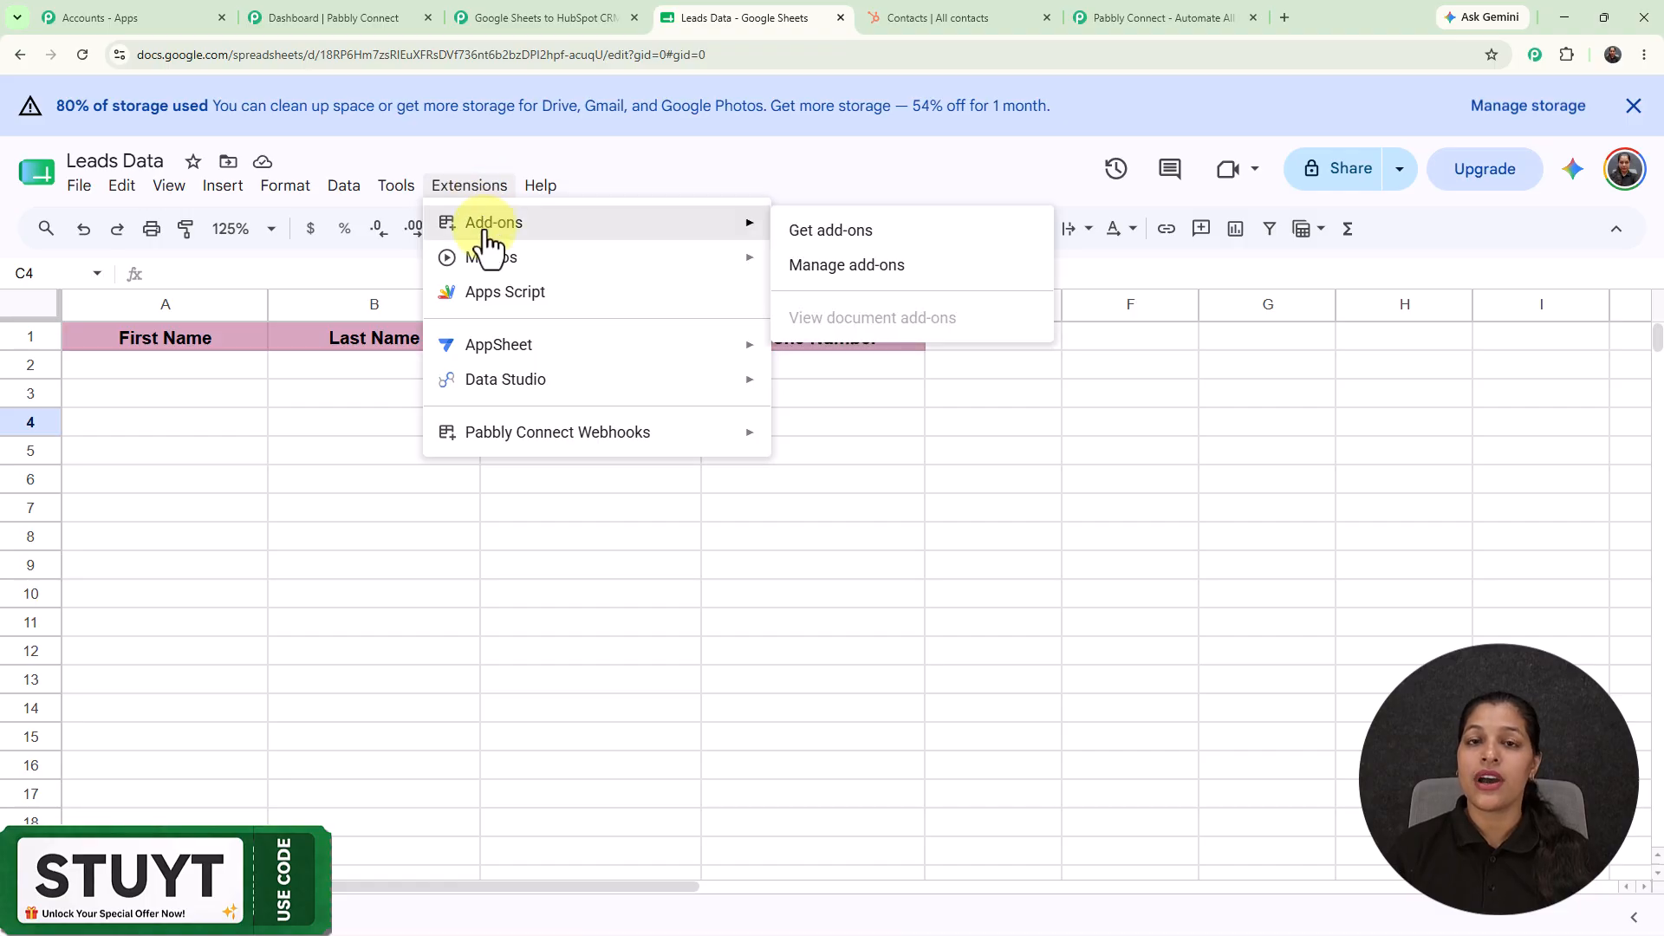
click(857, 232)
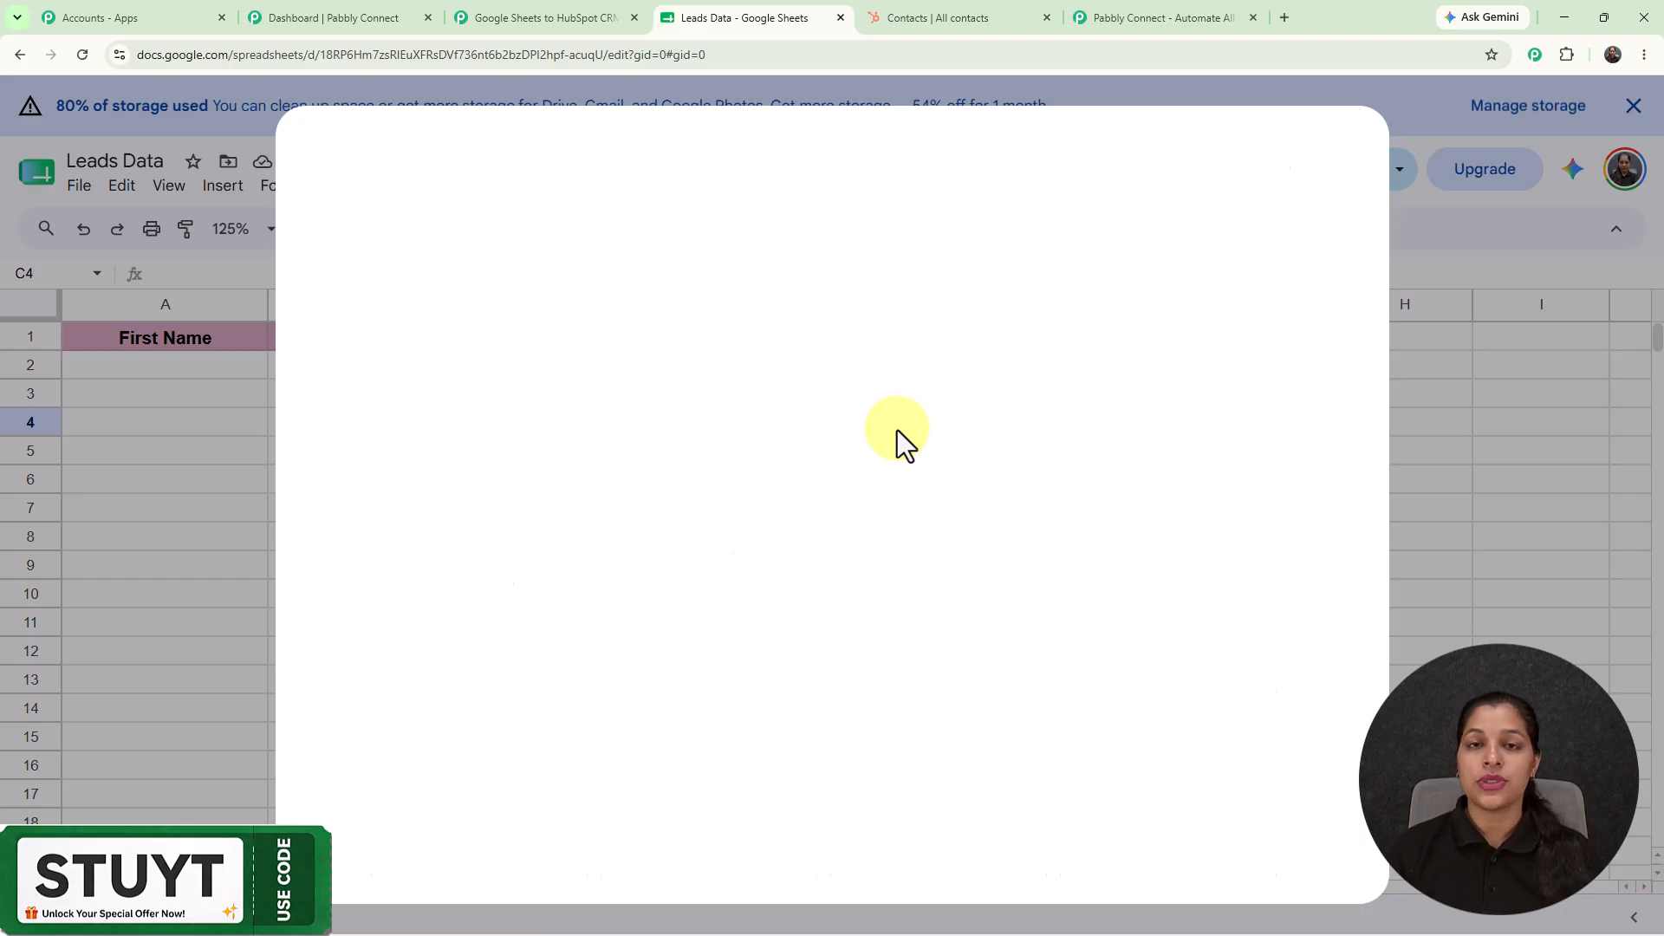
click(832, 165)
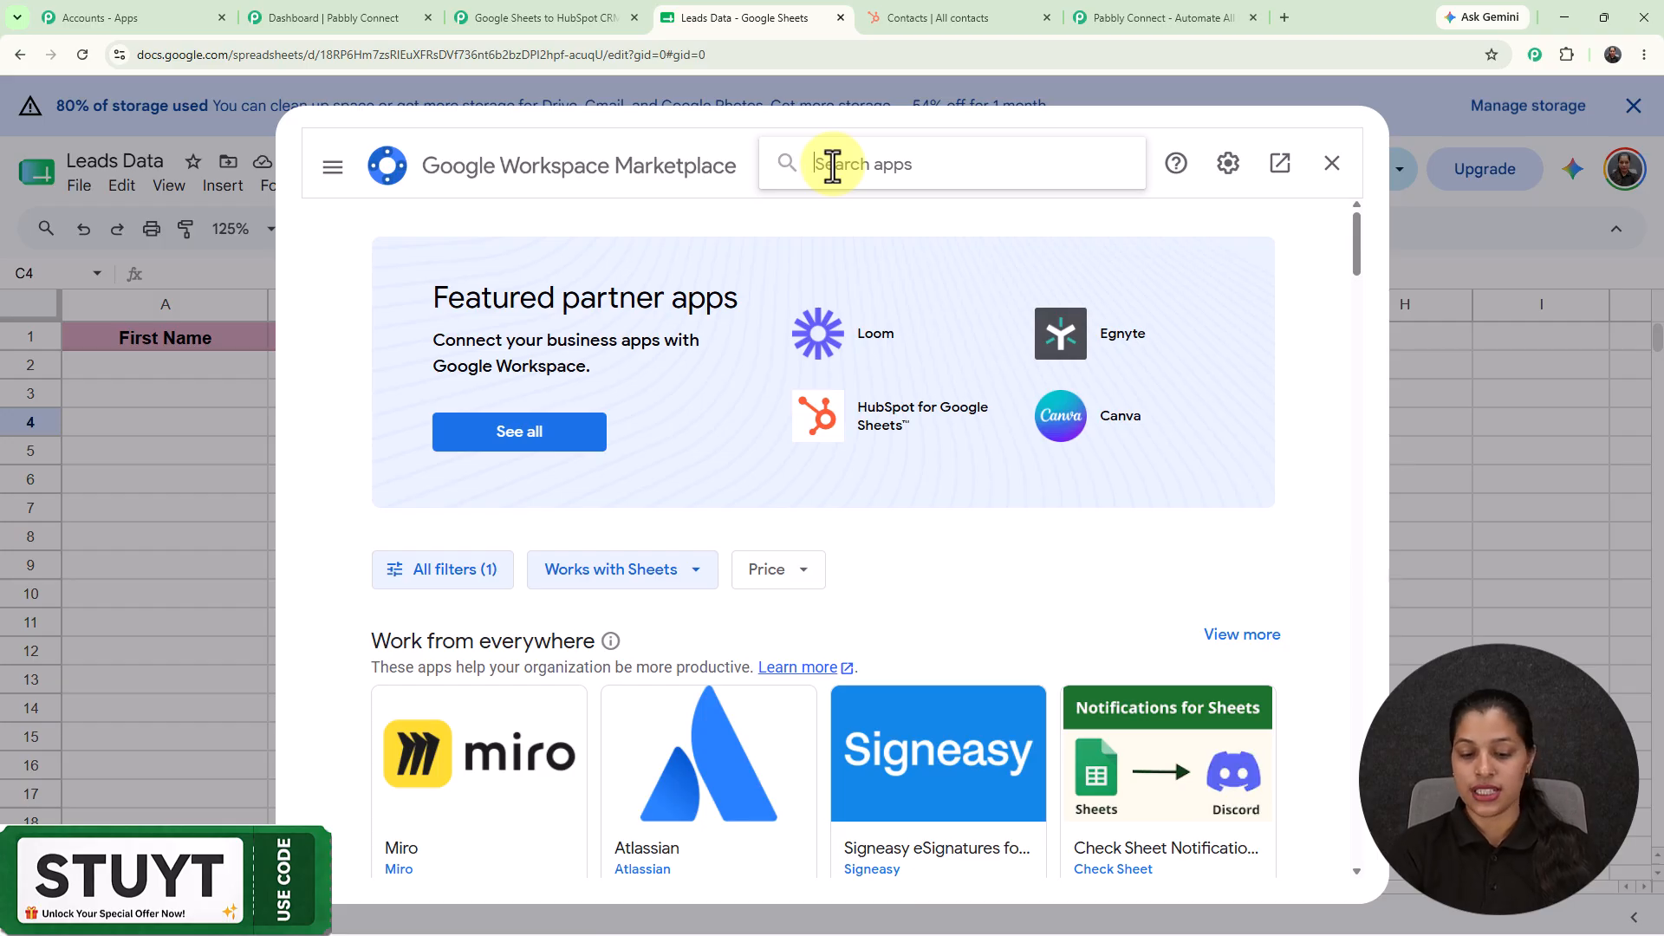
text(papbl)
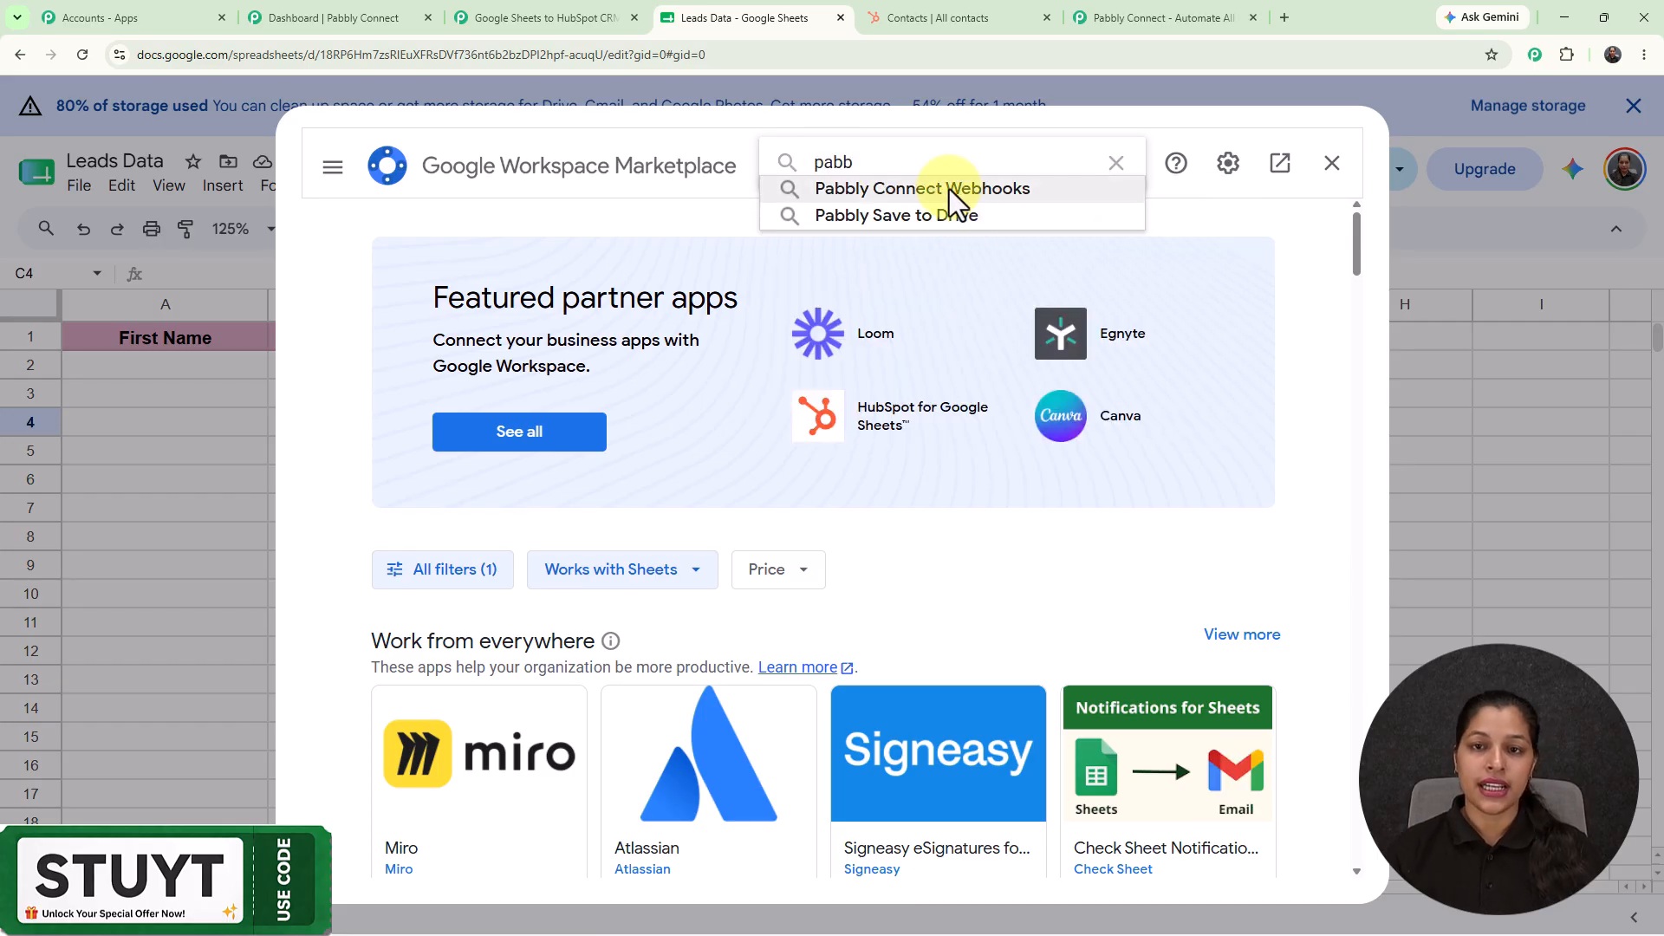
click(952, 189)
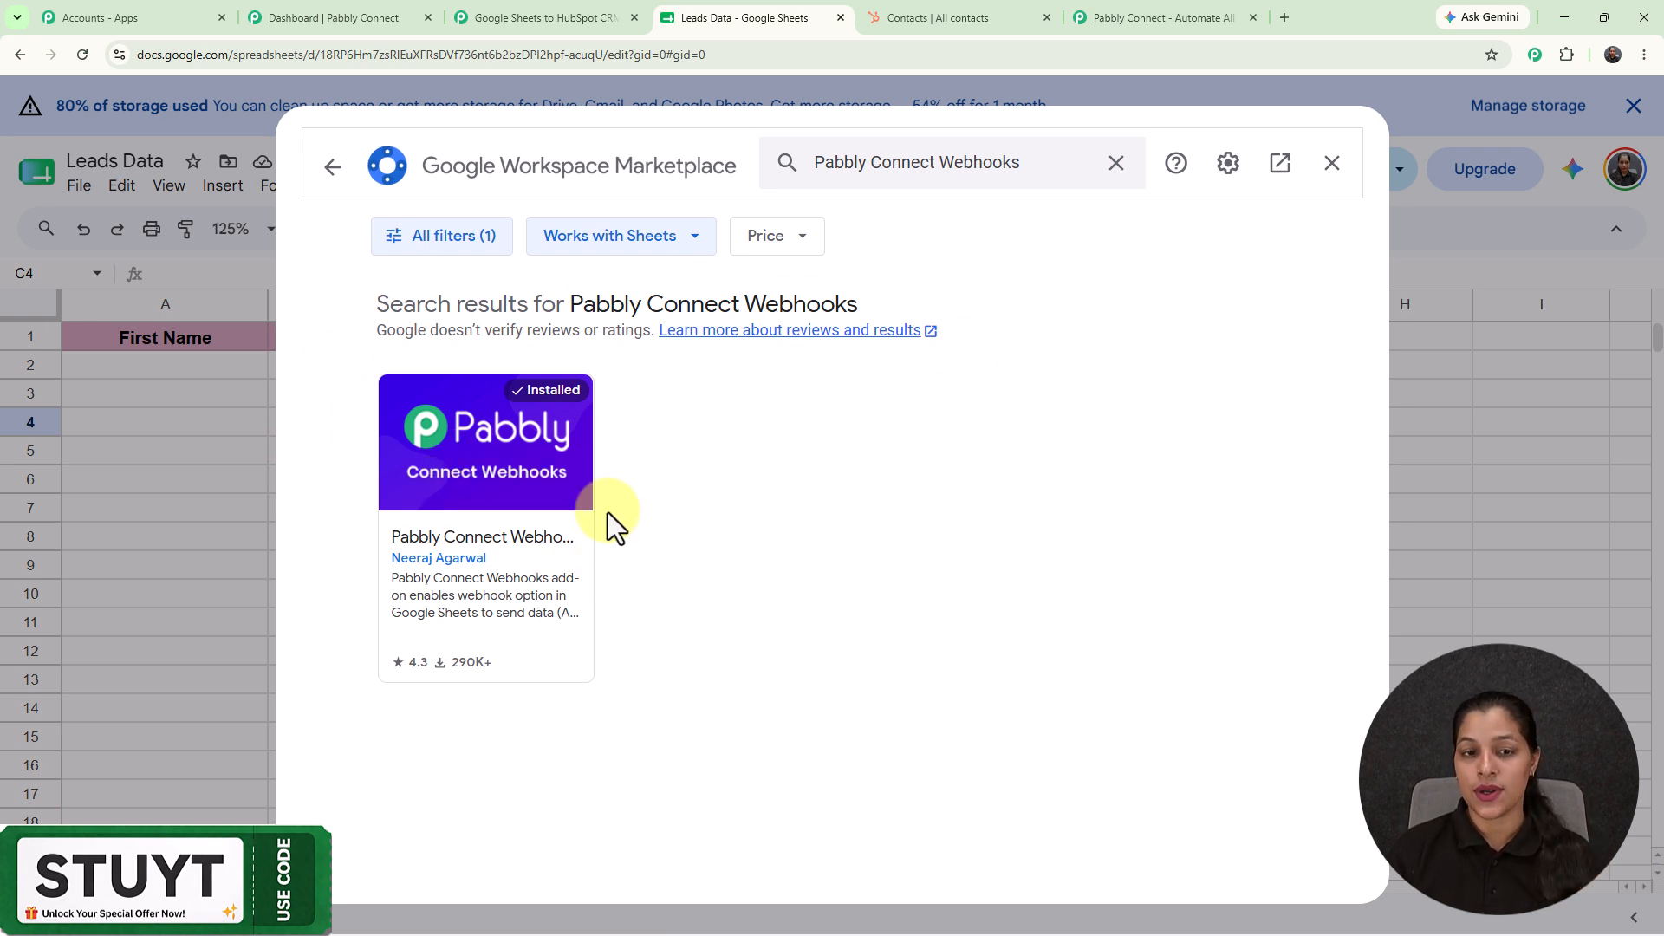
click(1333, 163)
Open the Pabbly Connect Webhooks Initial Setup form for Sheet1.
click(459, 189)
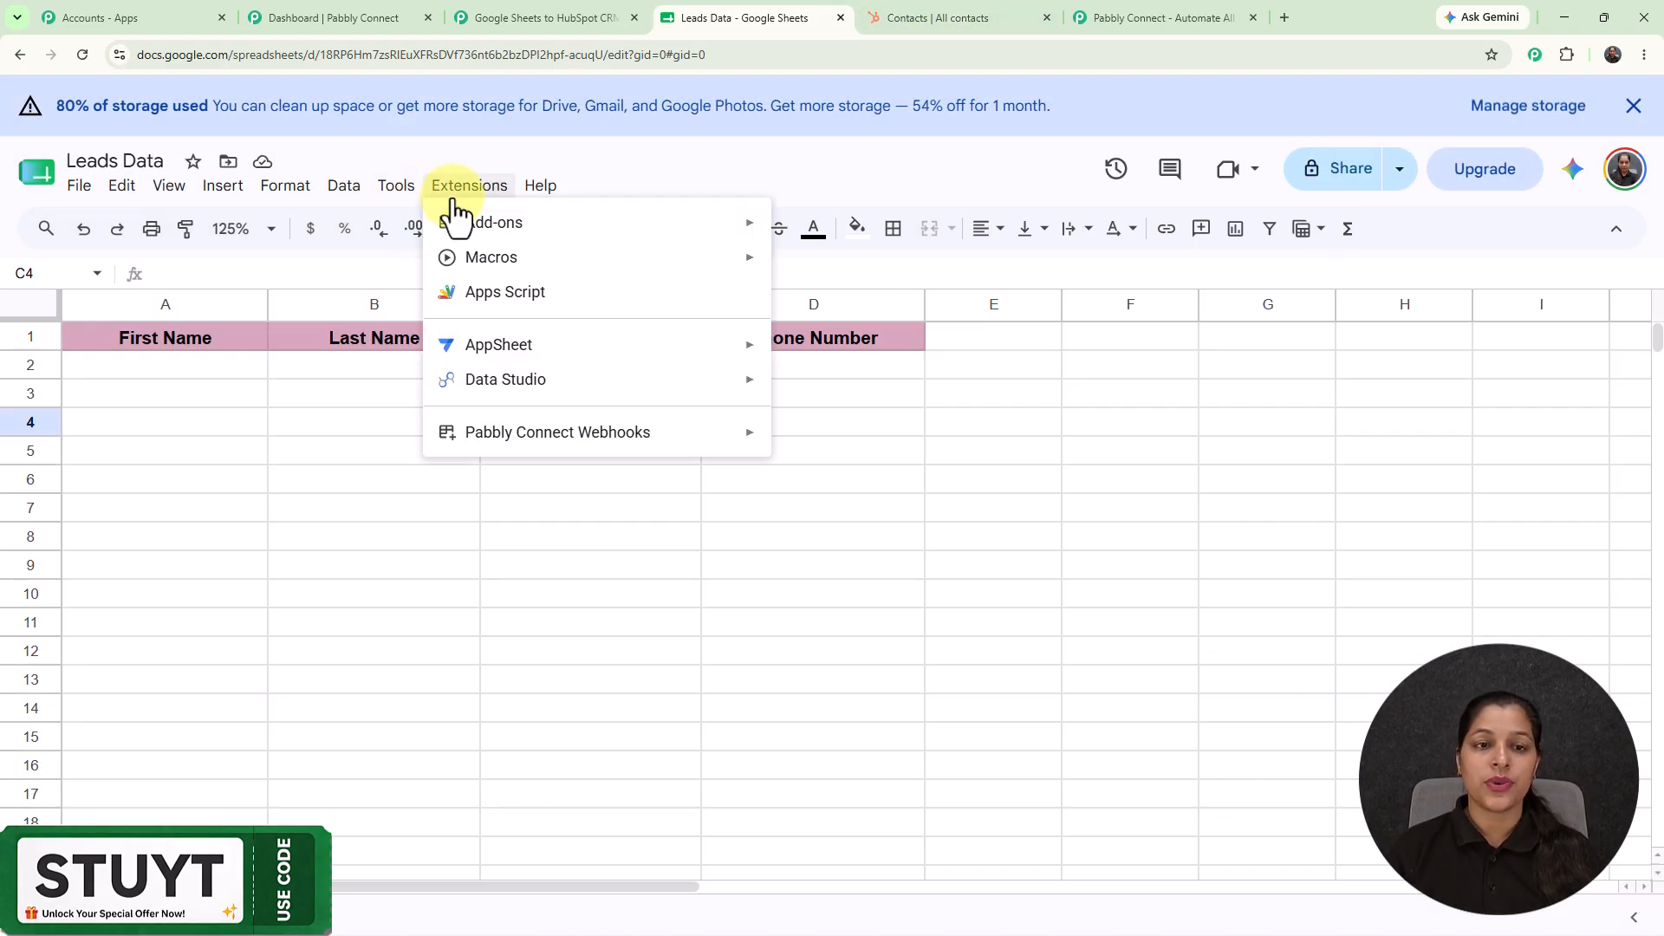
mouse_move(568, 437)
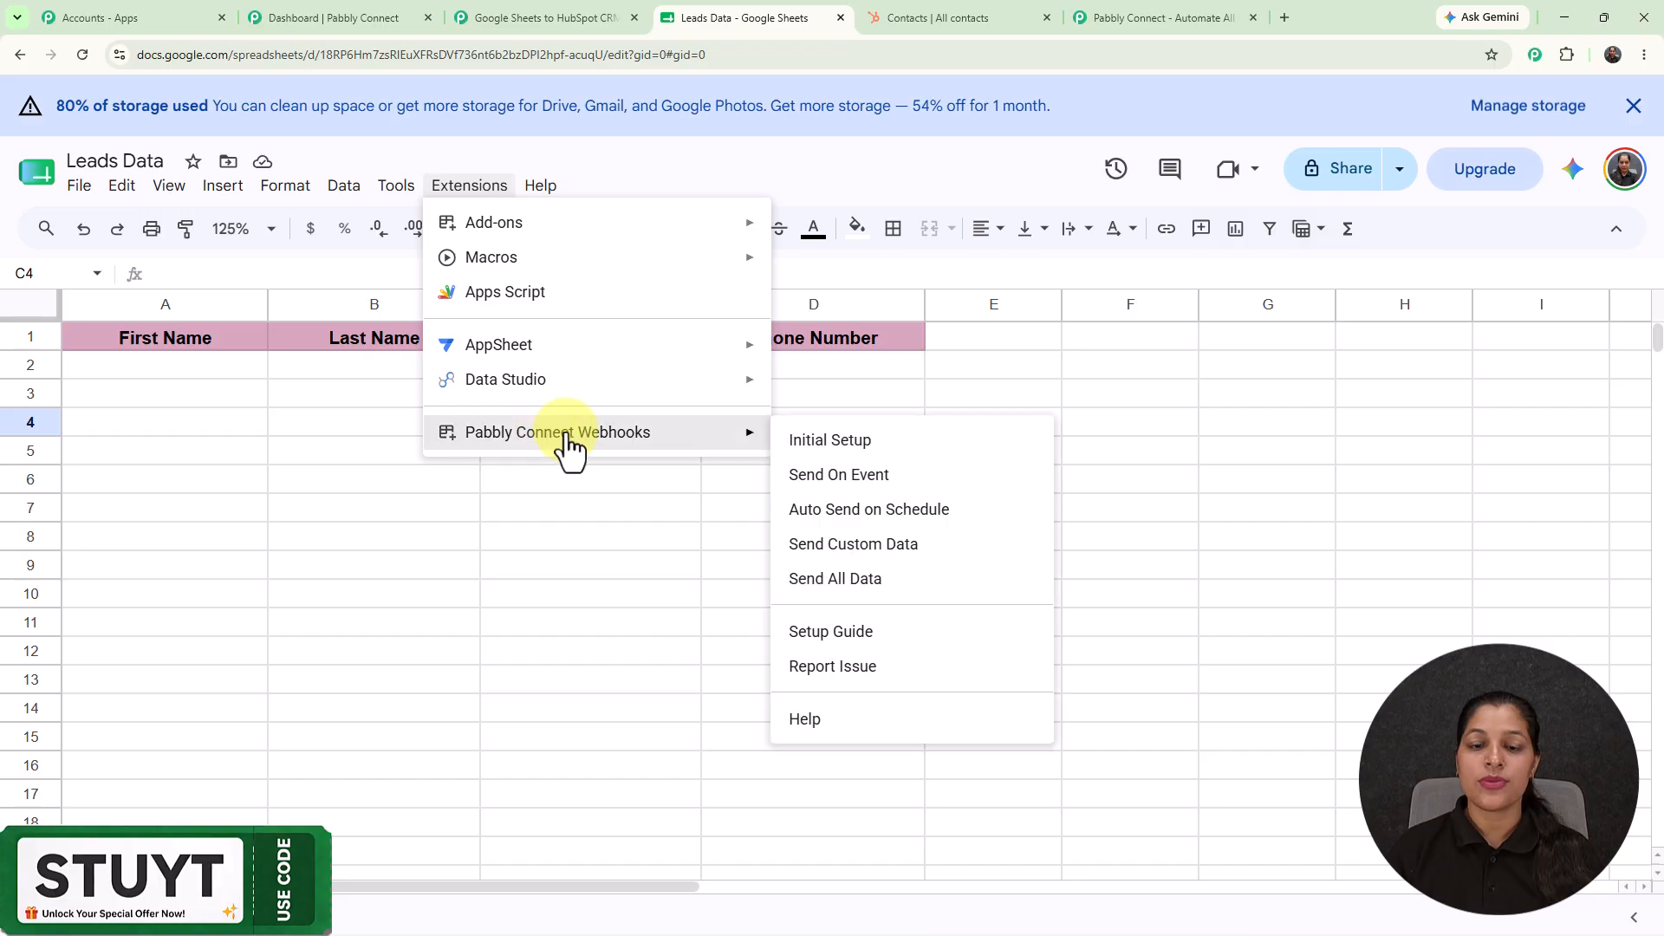
click(796, 444)
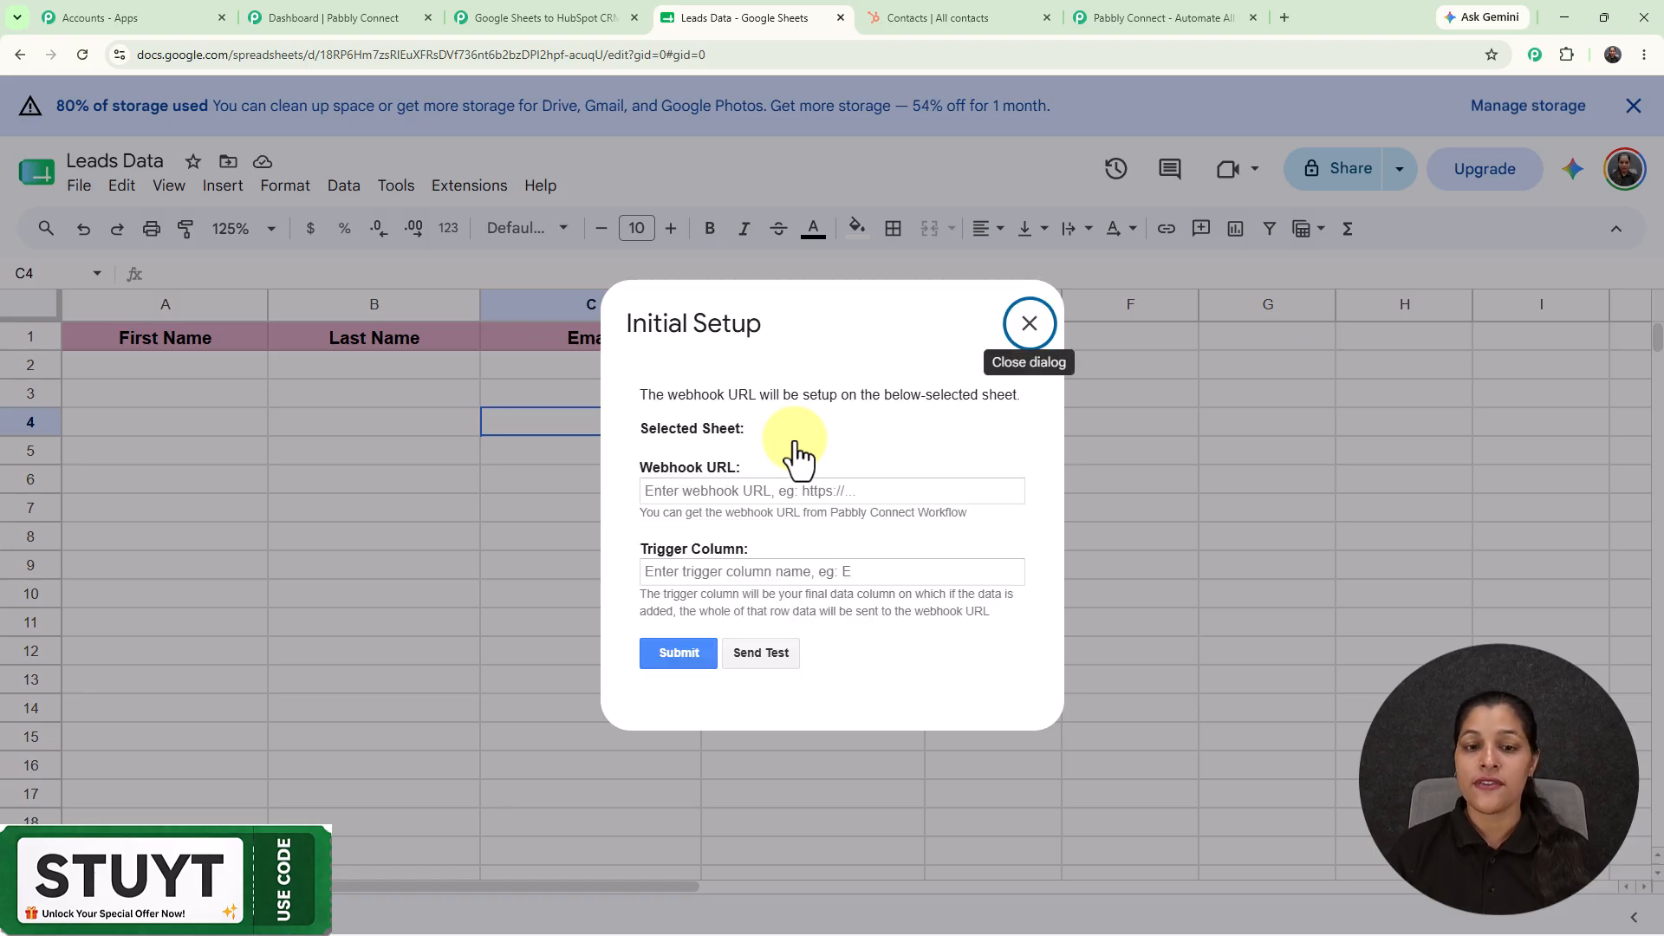
Submit the pasted Pabbly webhook URL with trigger column D, then close the setup dialog.
click(703, 493)
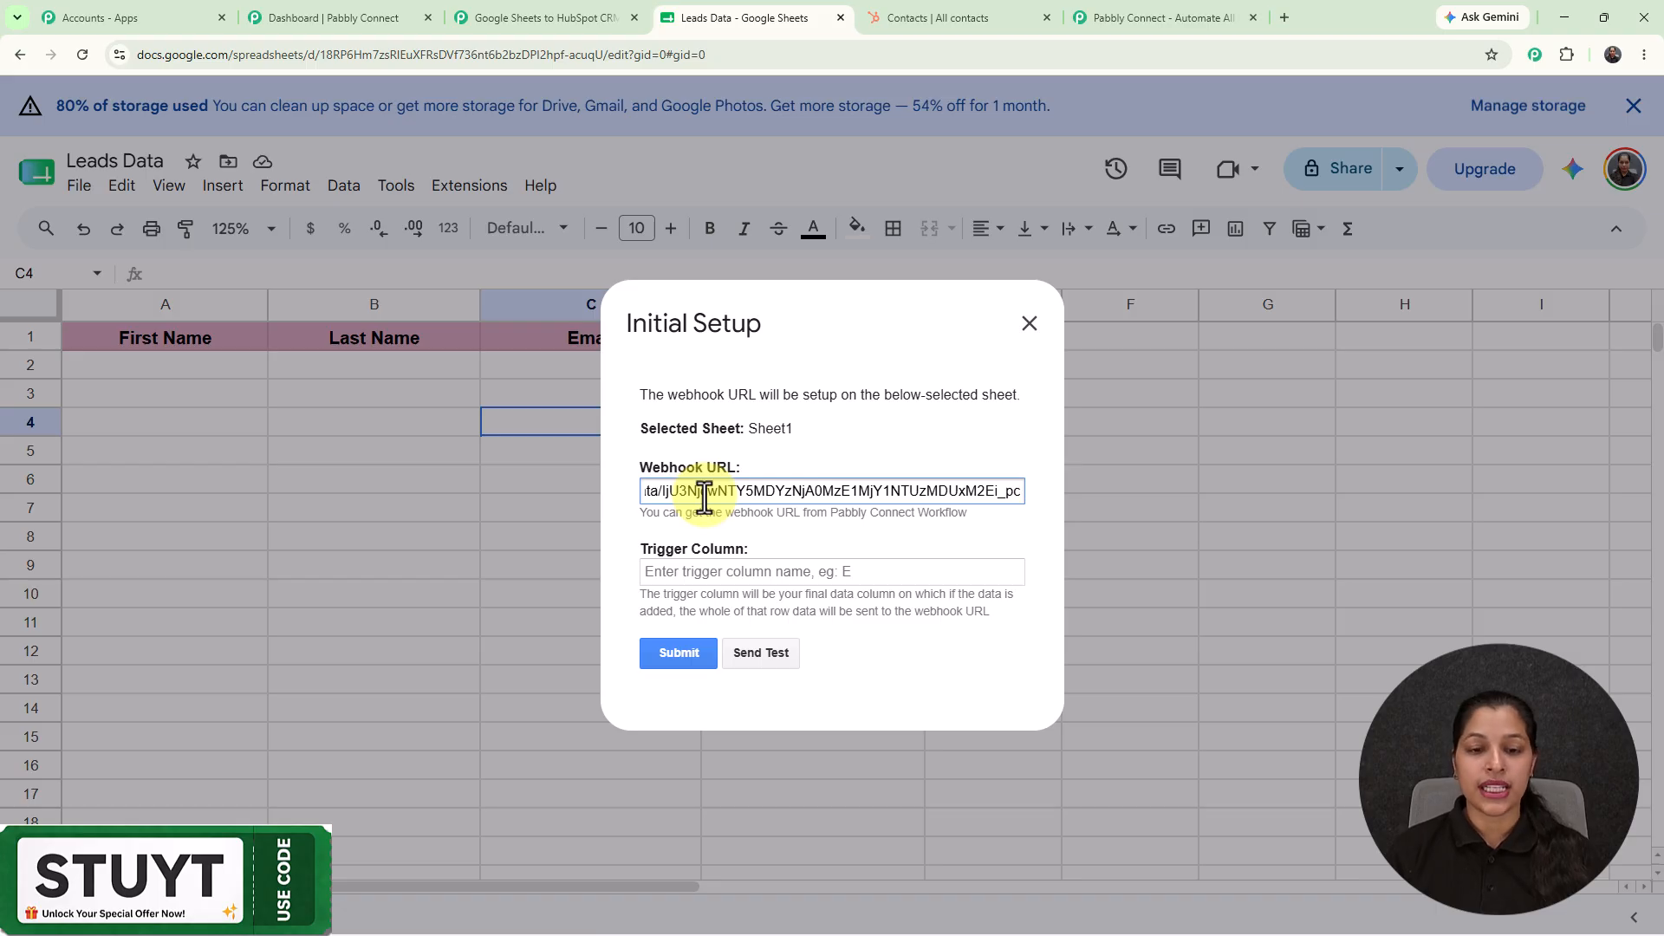
click(719, 567)
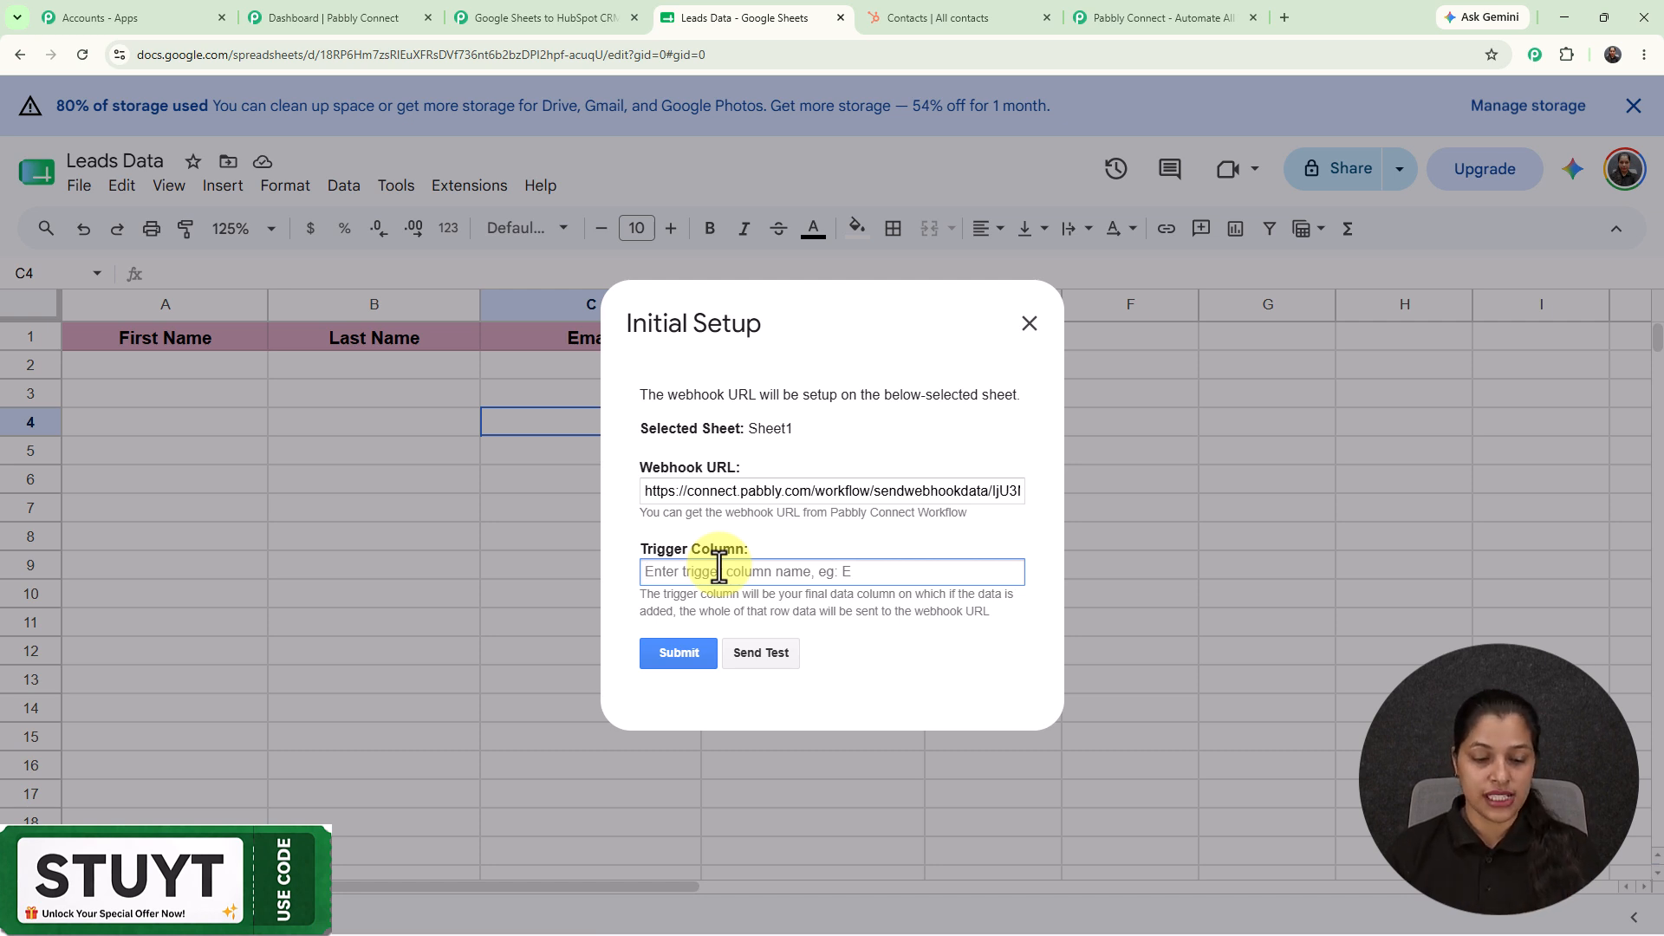
text(D)
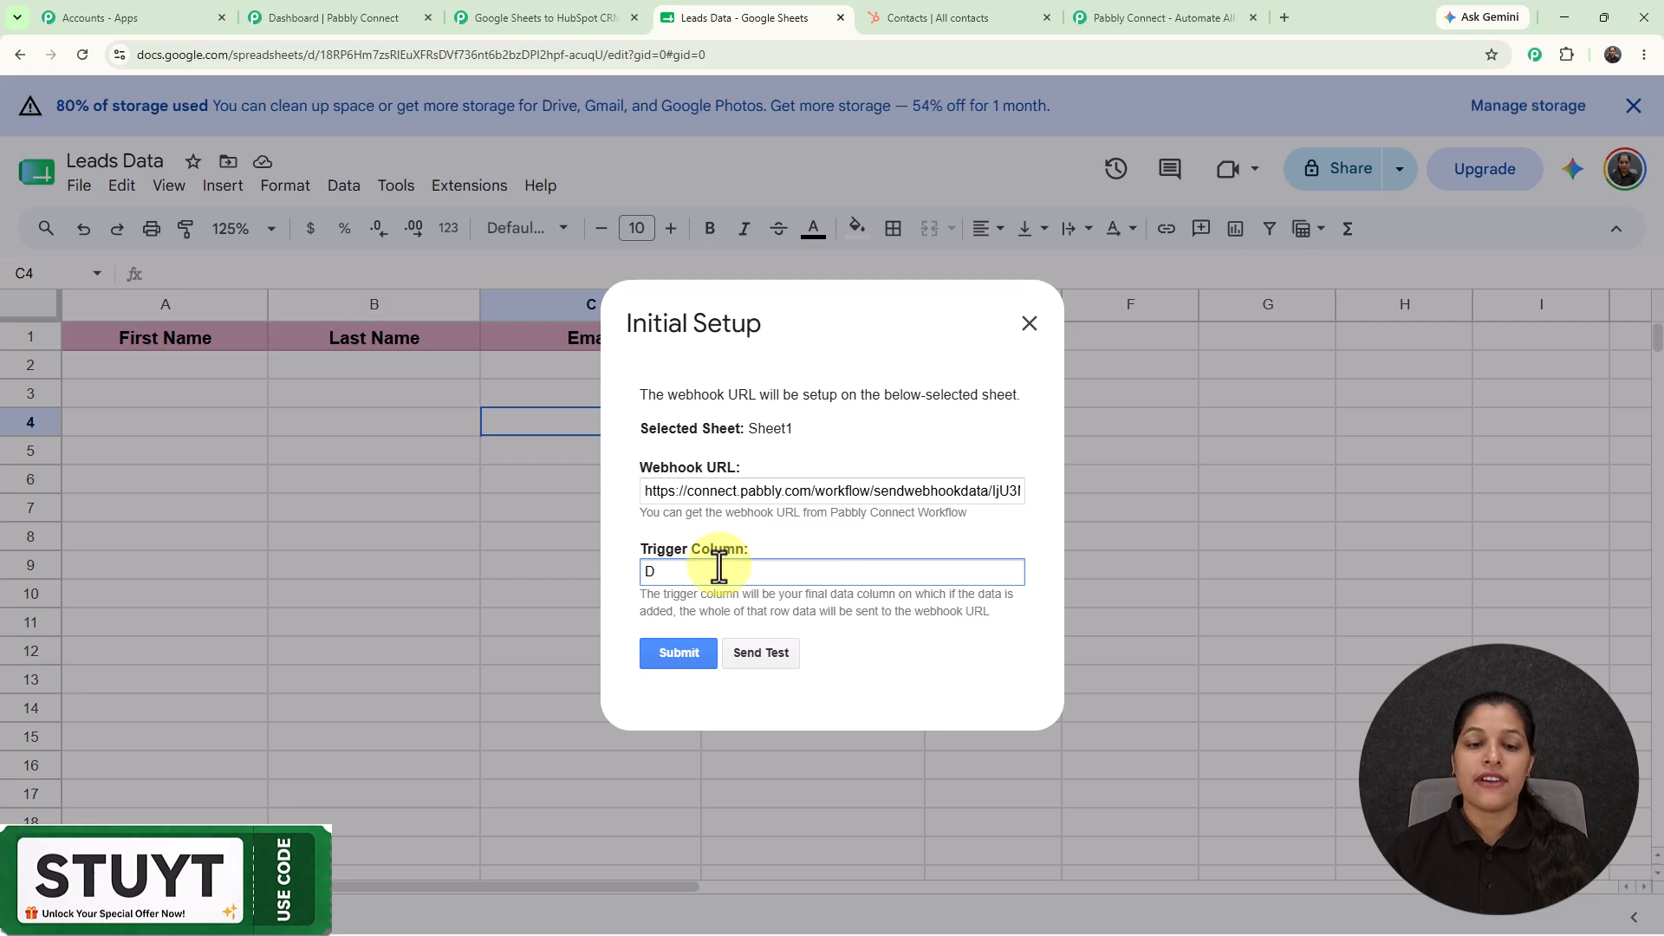
click(664, 653)
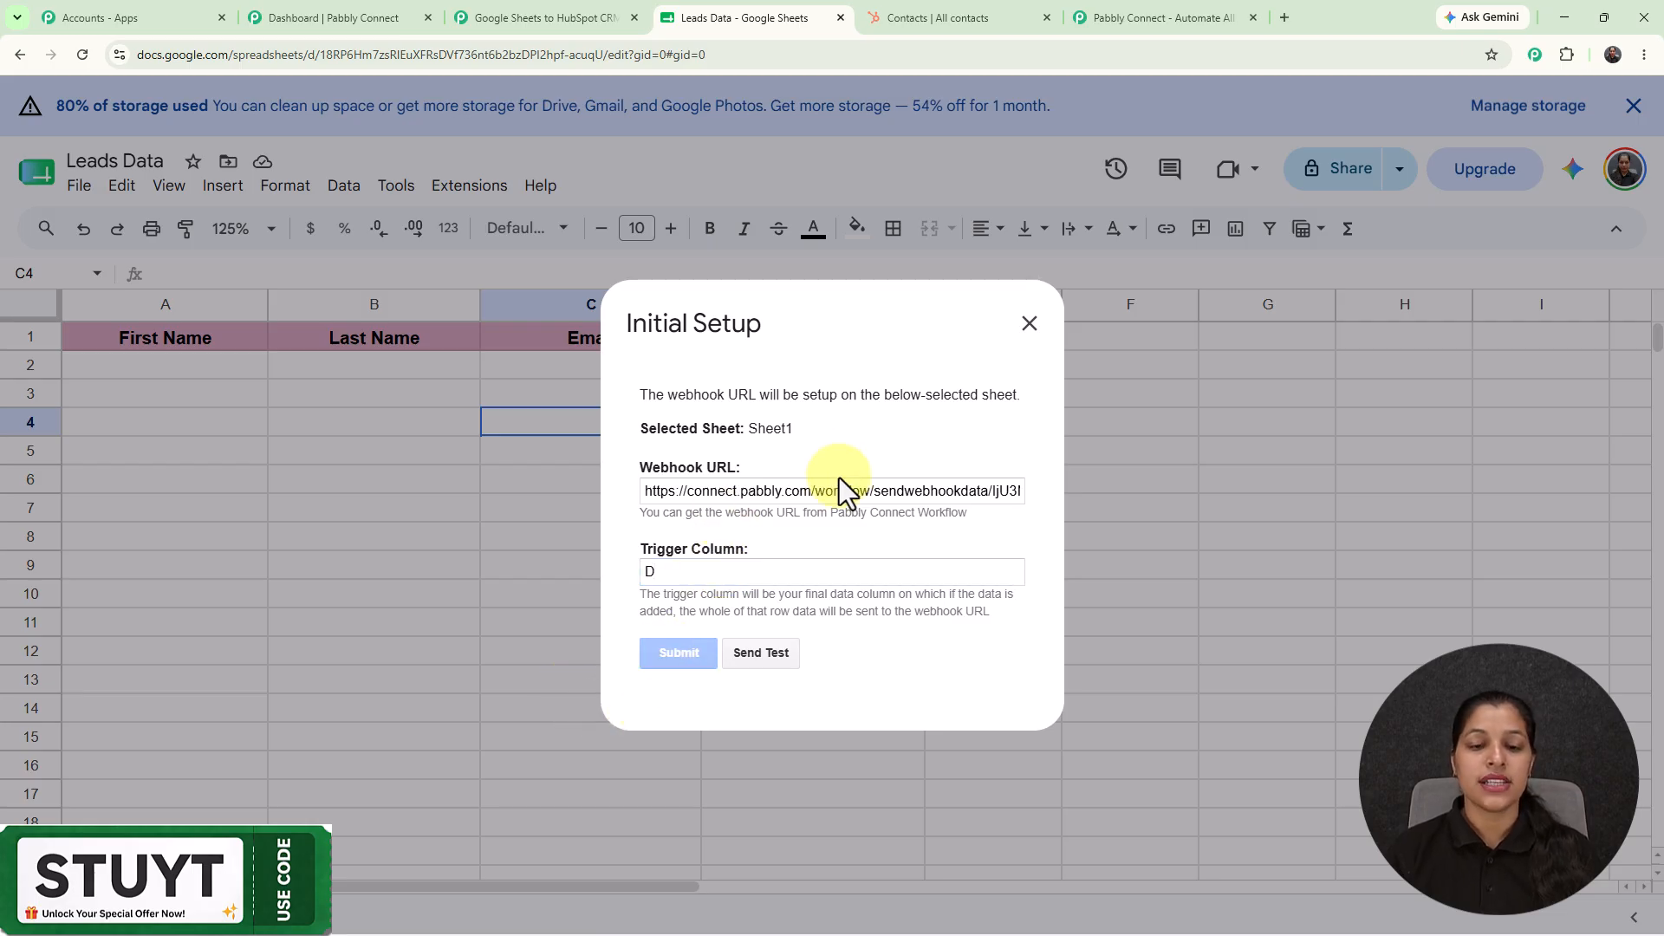
scroll(839, 478, down, 1)
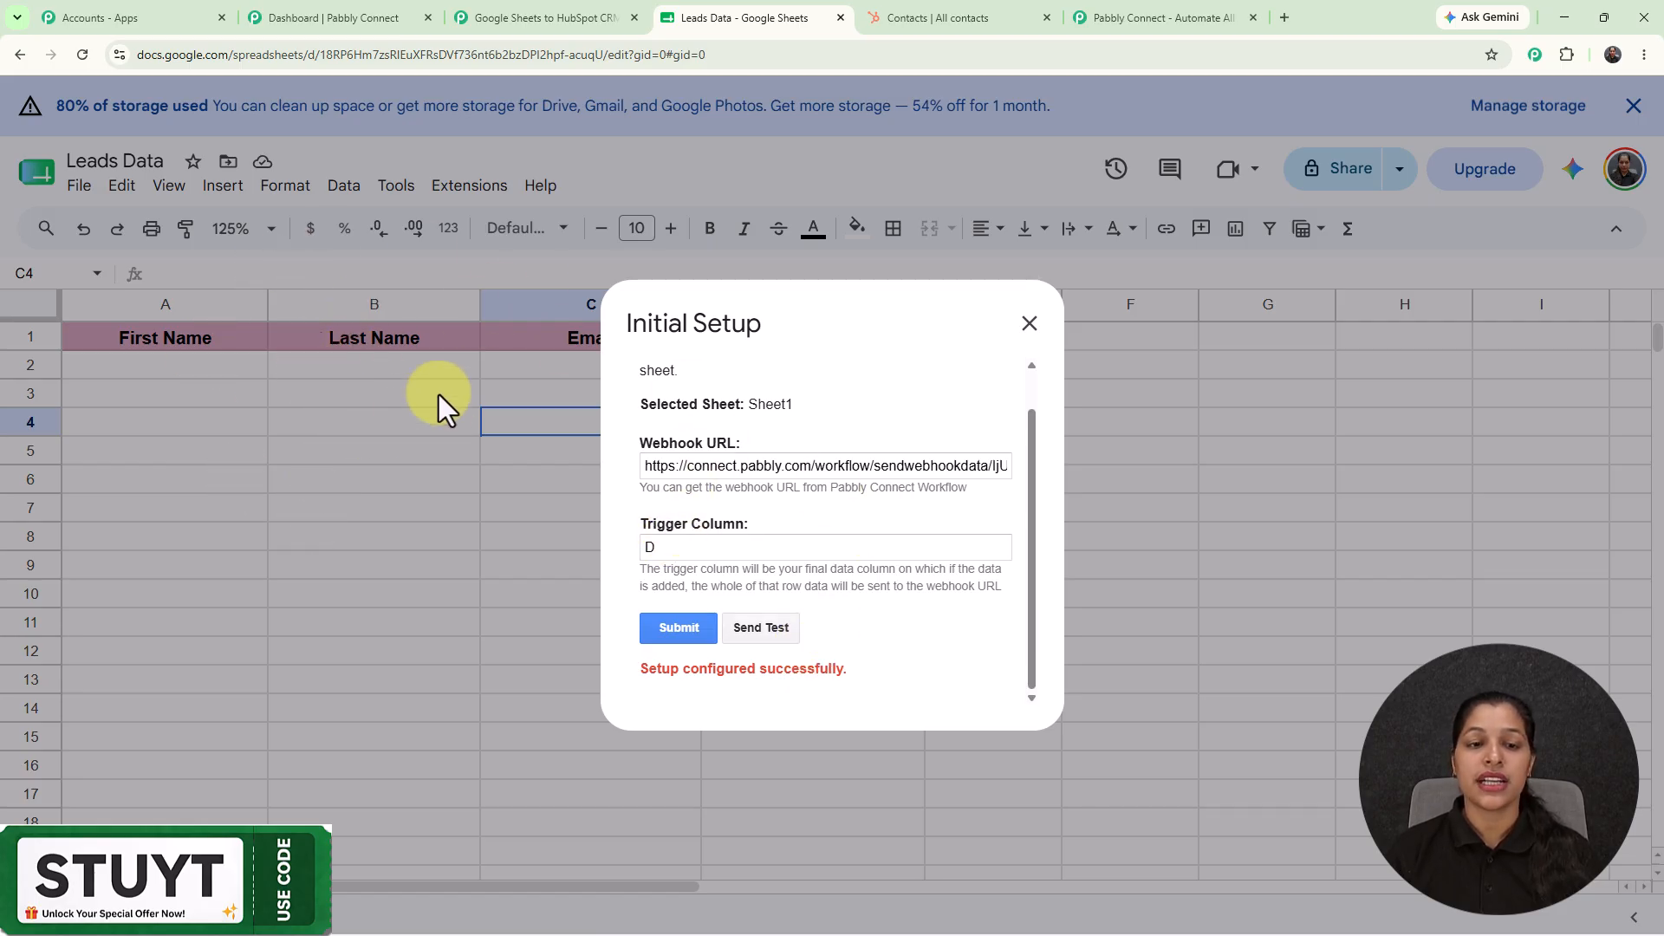
click(1032, 326)
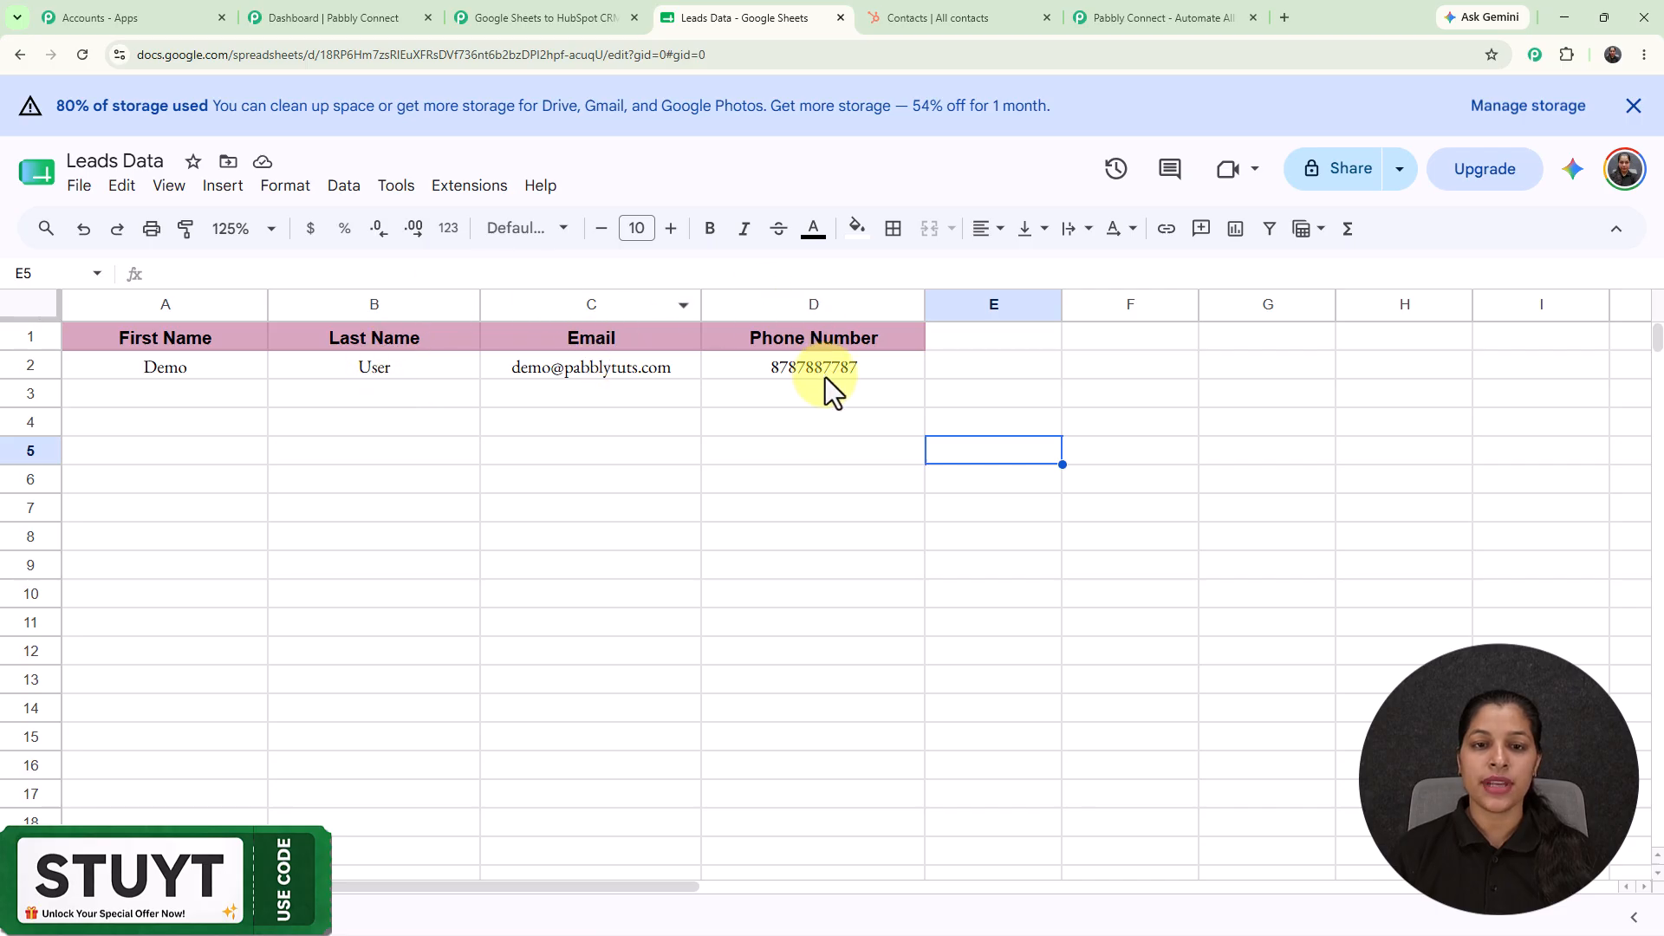
Reopen Initial Setup and send row 2's lead as test data to the Pabbly workflow.
click(489, 185)
mouse_move(550, 438)
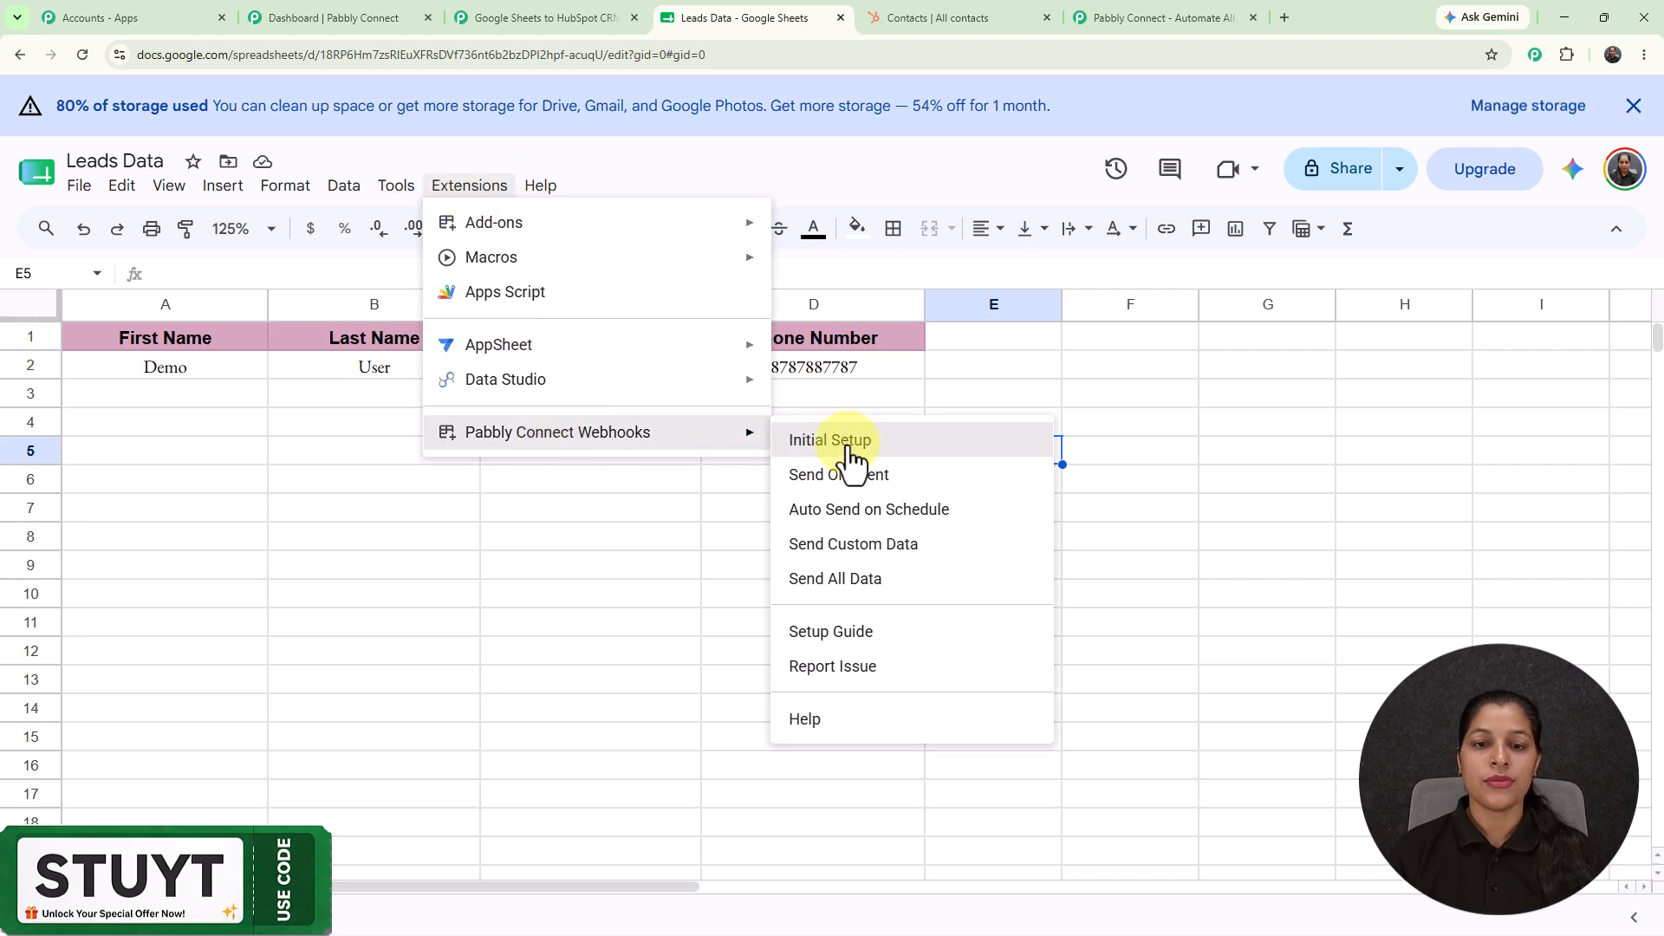
click(845, 446)
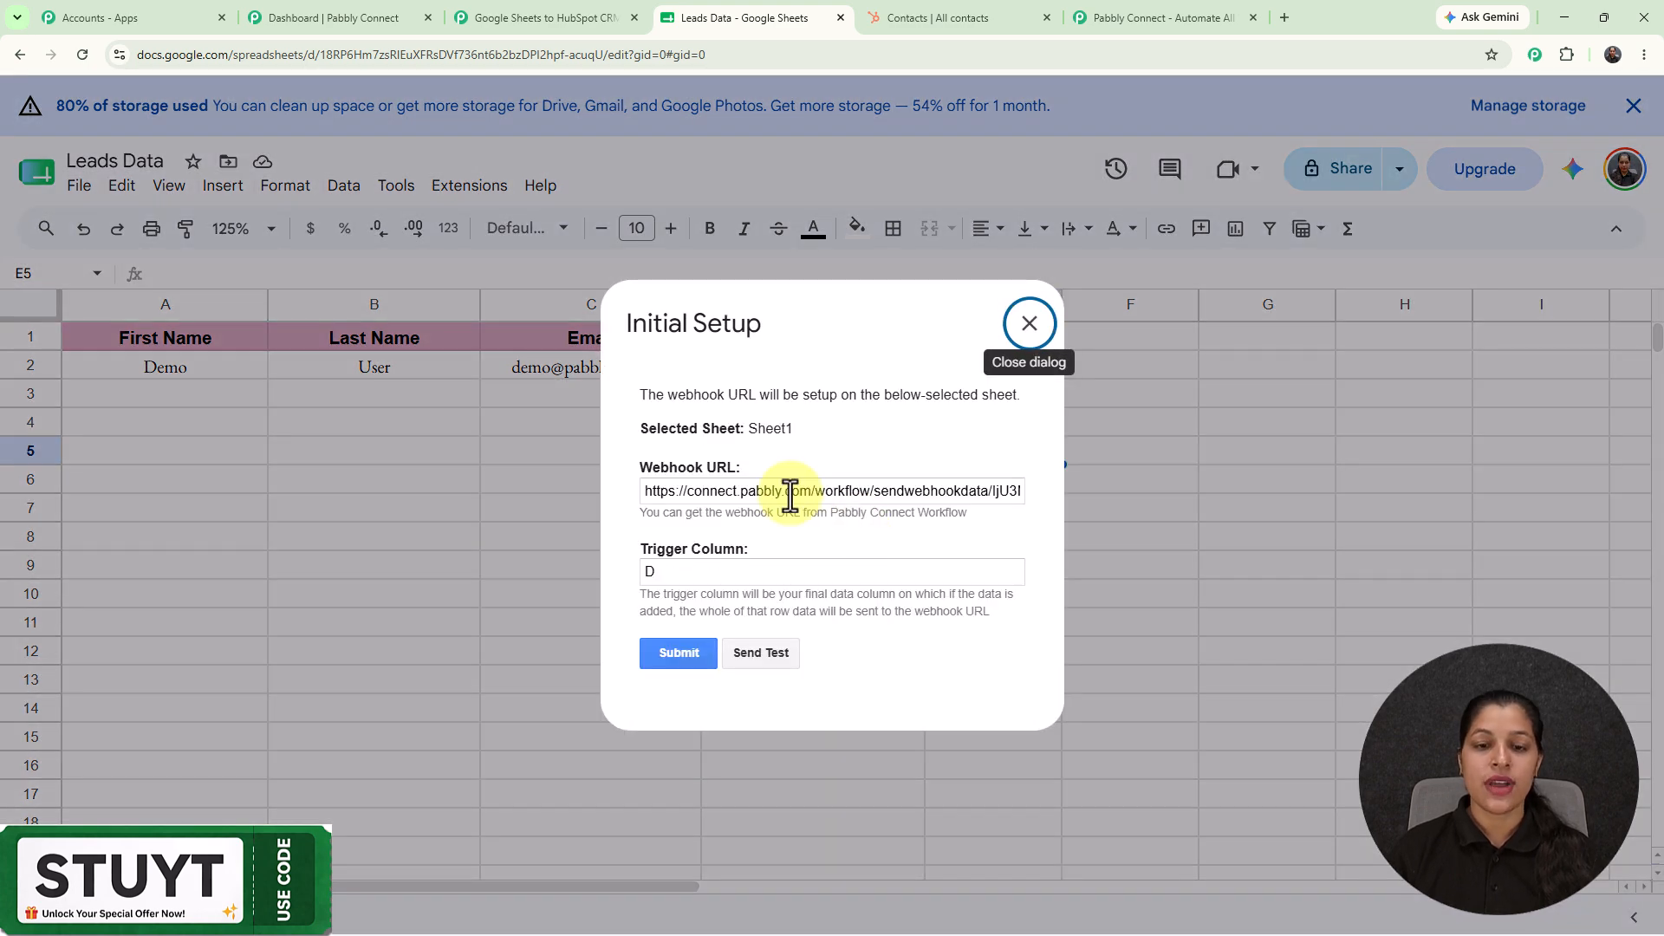
click(775, 663)
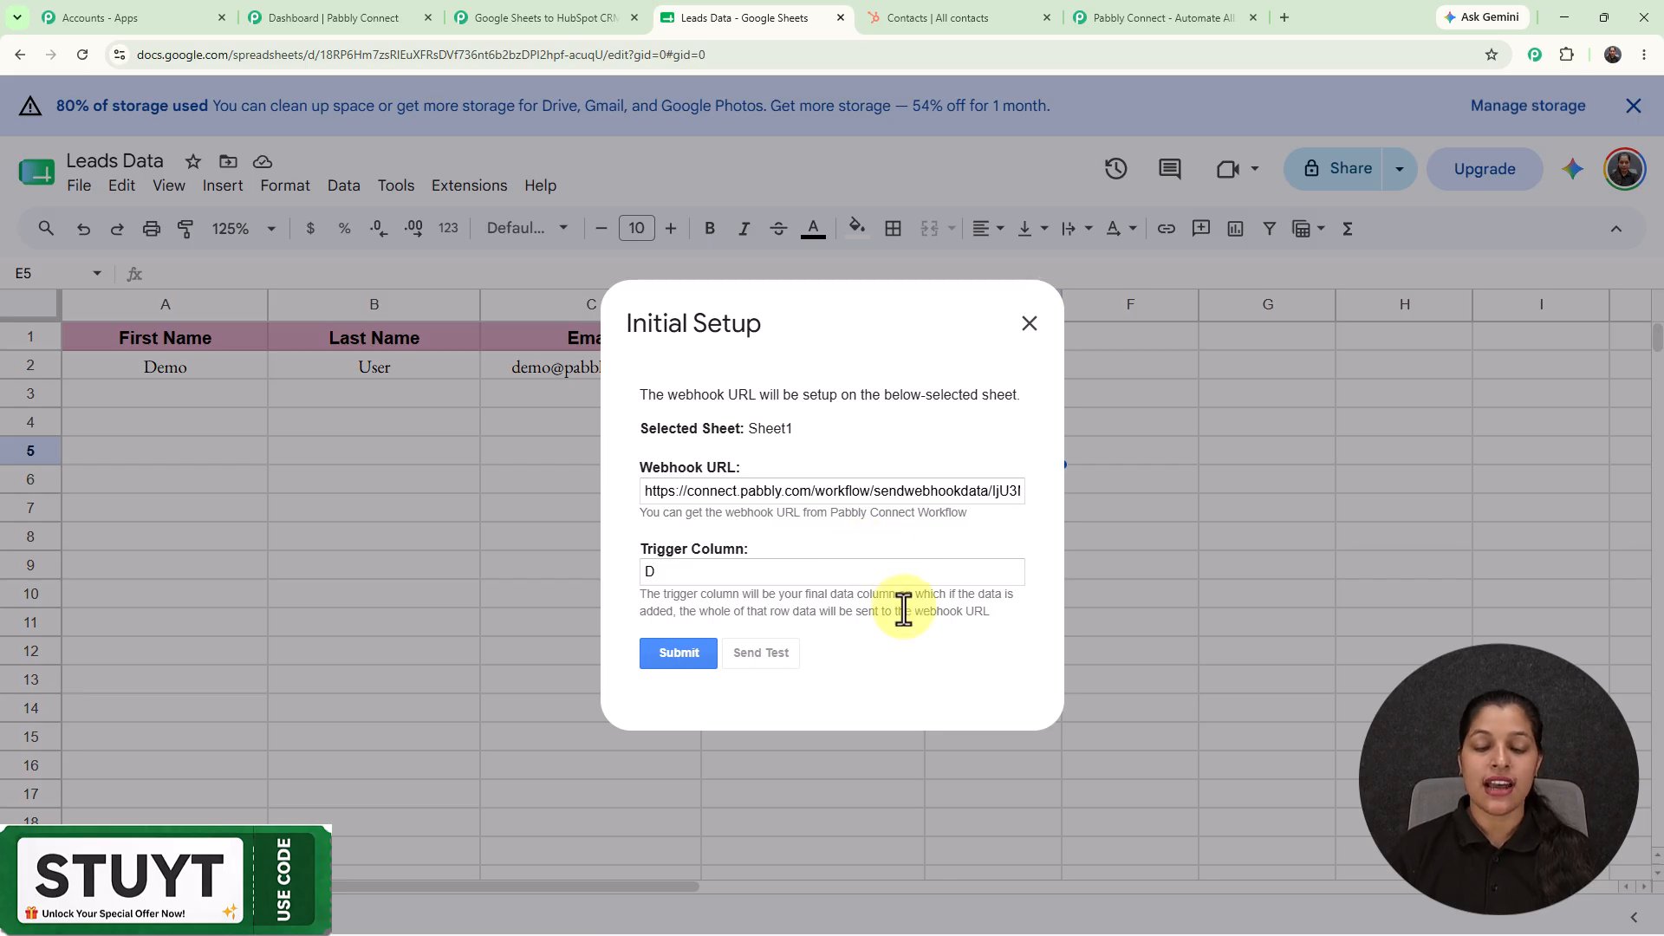
scroll(903, 609, down, 2)
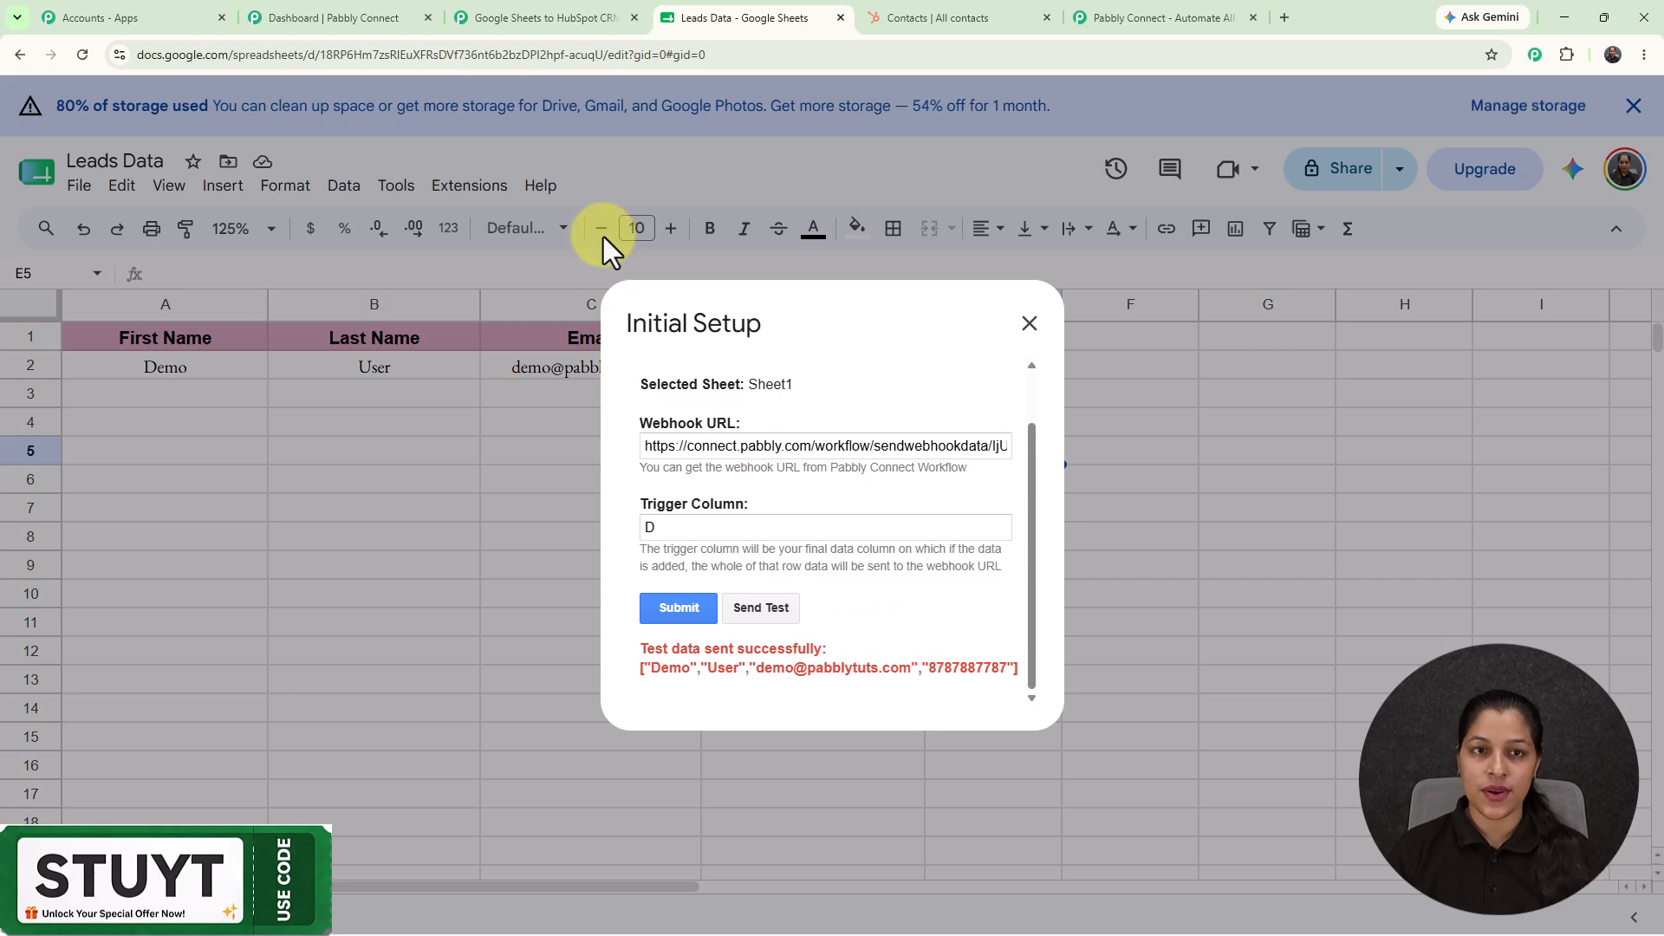
click(508, 17)
scroll(1137, 519, down, 10)
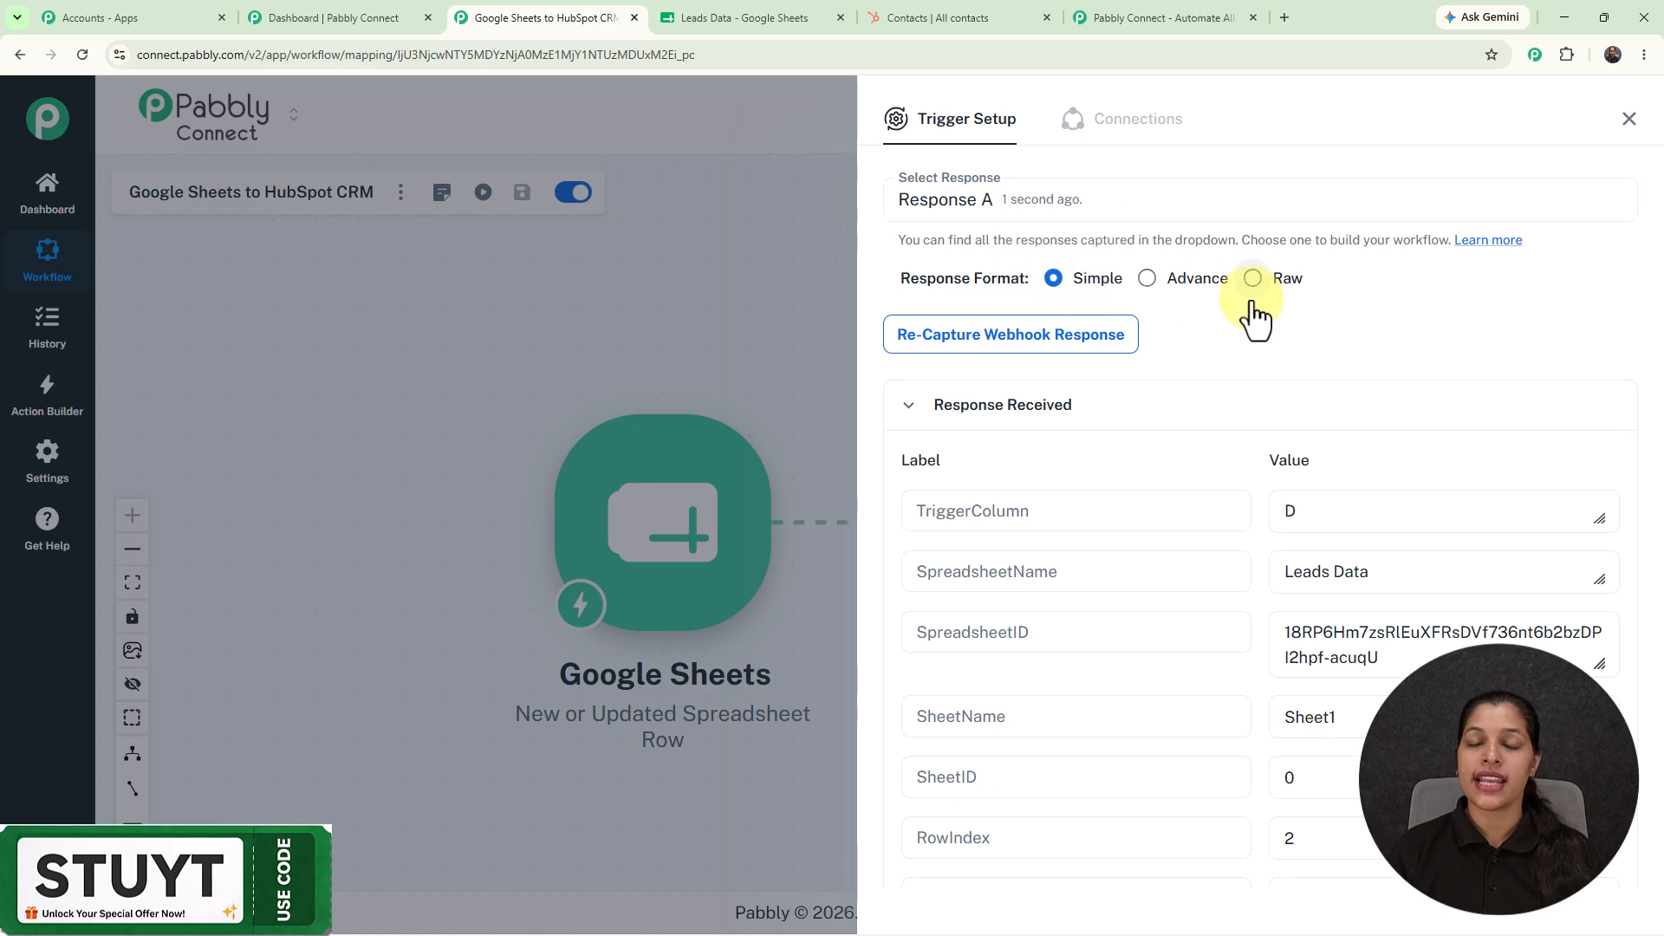
Review the captured phone, last name, first name and email, then return to Leads Data.
scroll(1255, 319, down, 4)
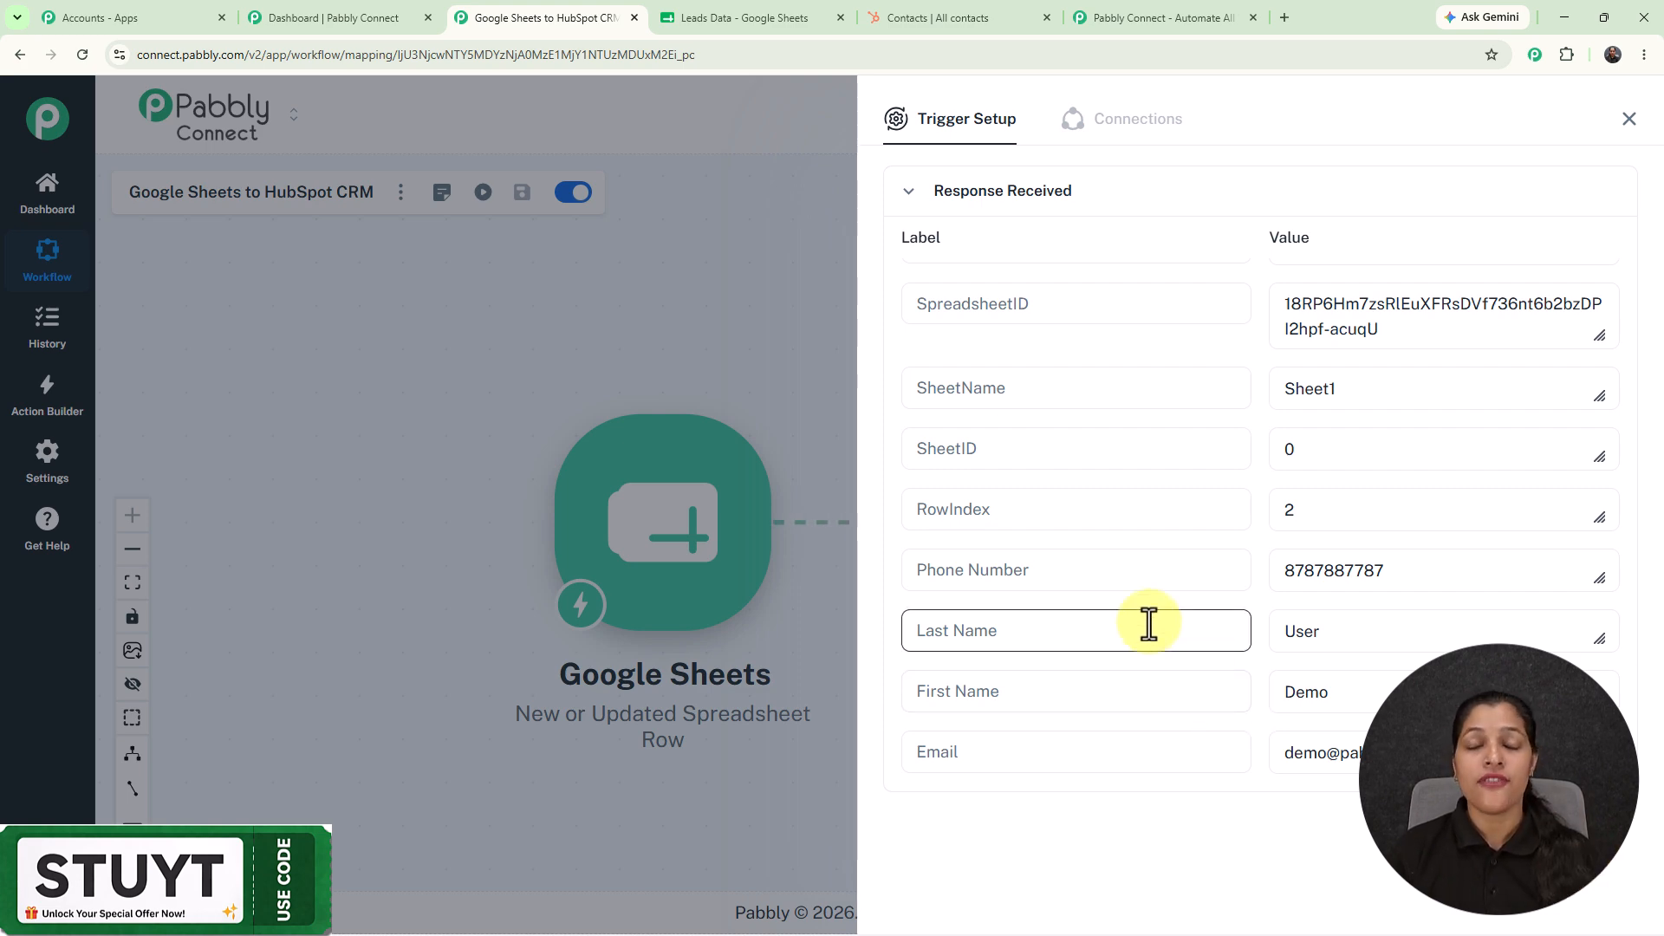
click(727, 17)
Enable Send On Event in the Pabbly Connect Webhooks add-on.
click(1028, 323)
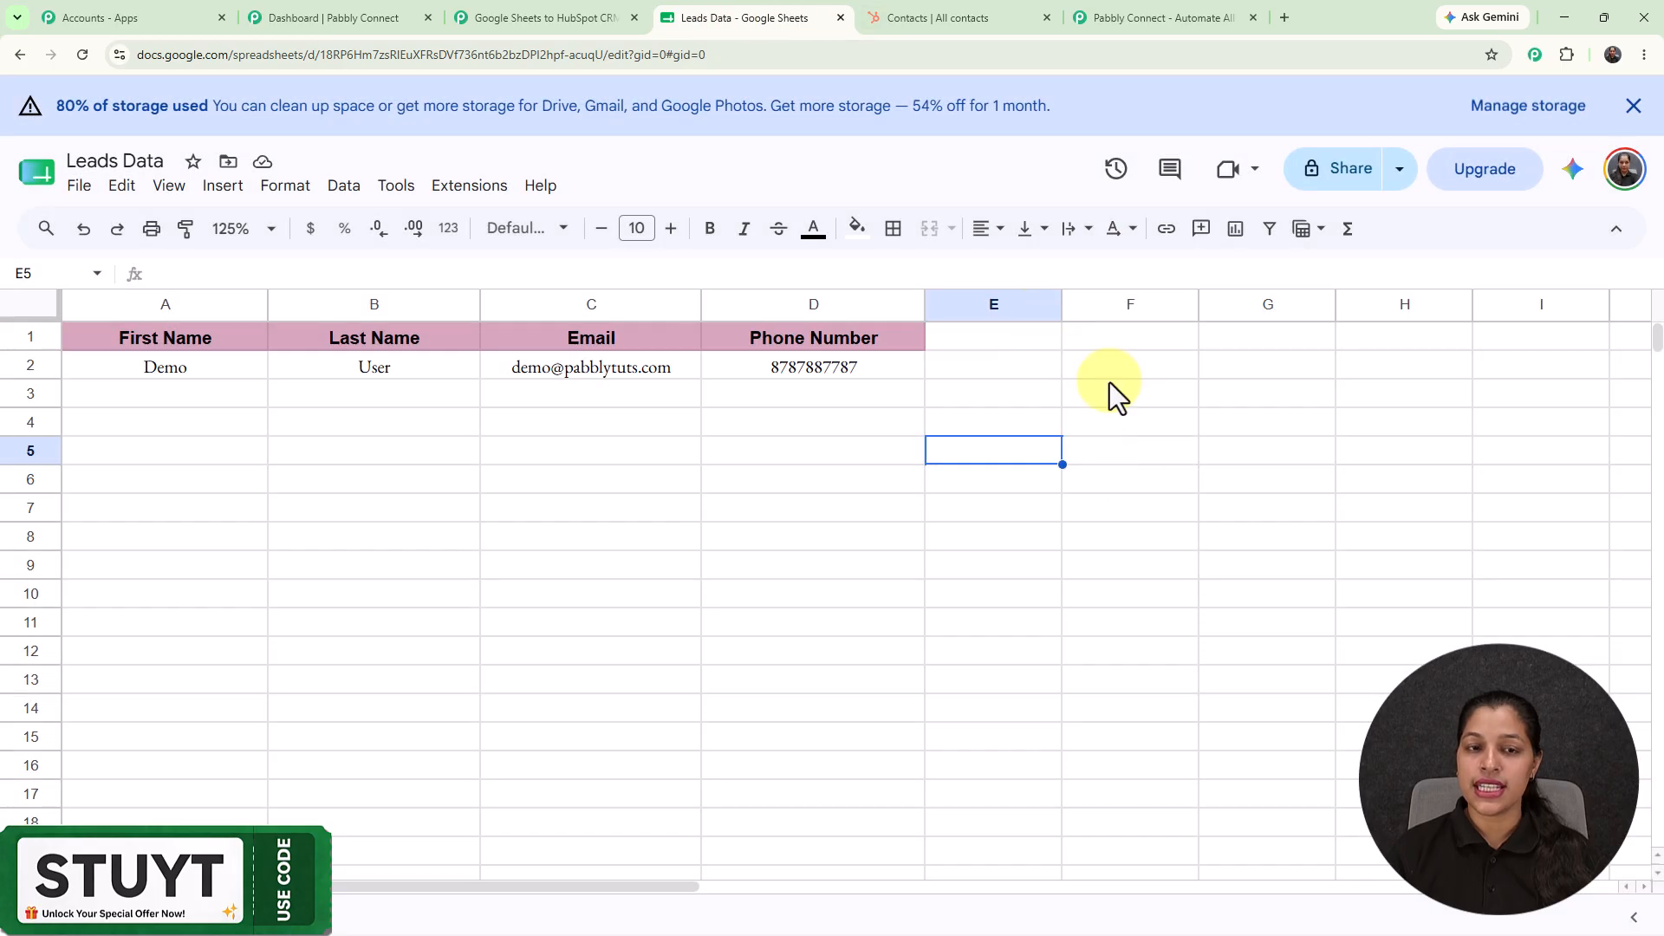
click(473, 187)
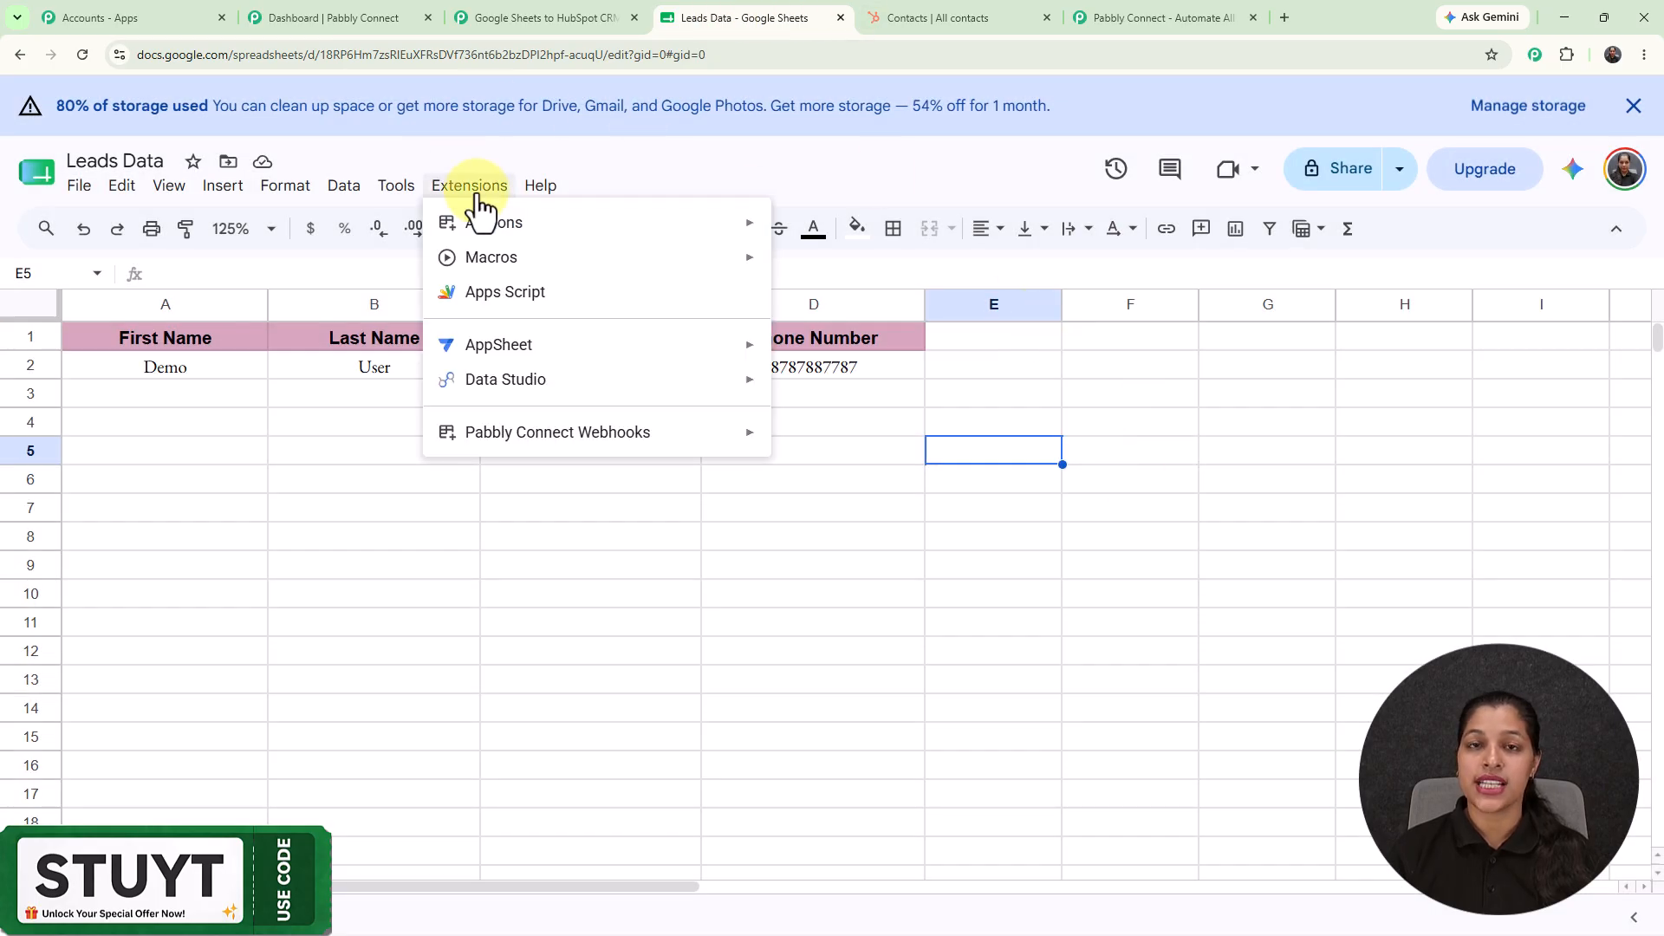
mouse_move(567, 442)
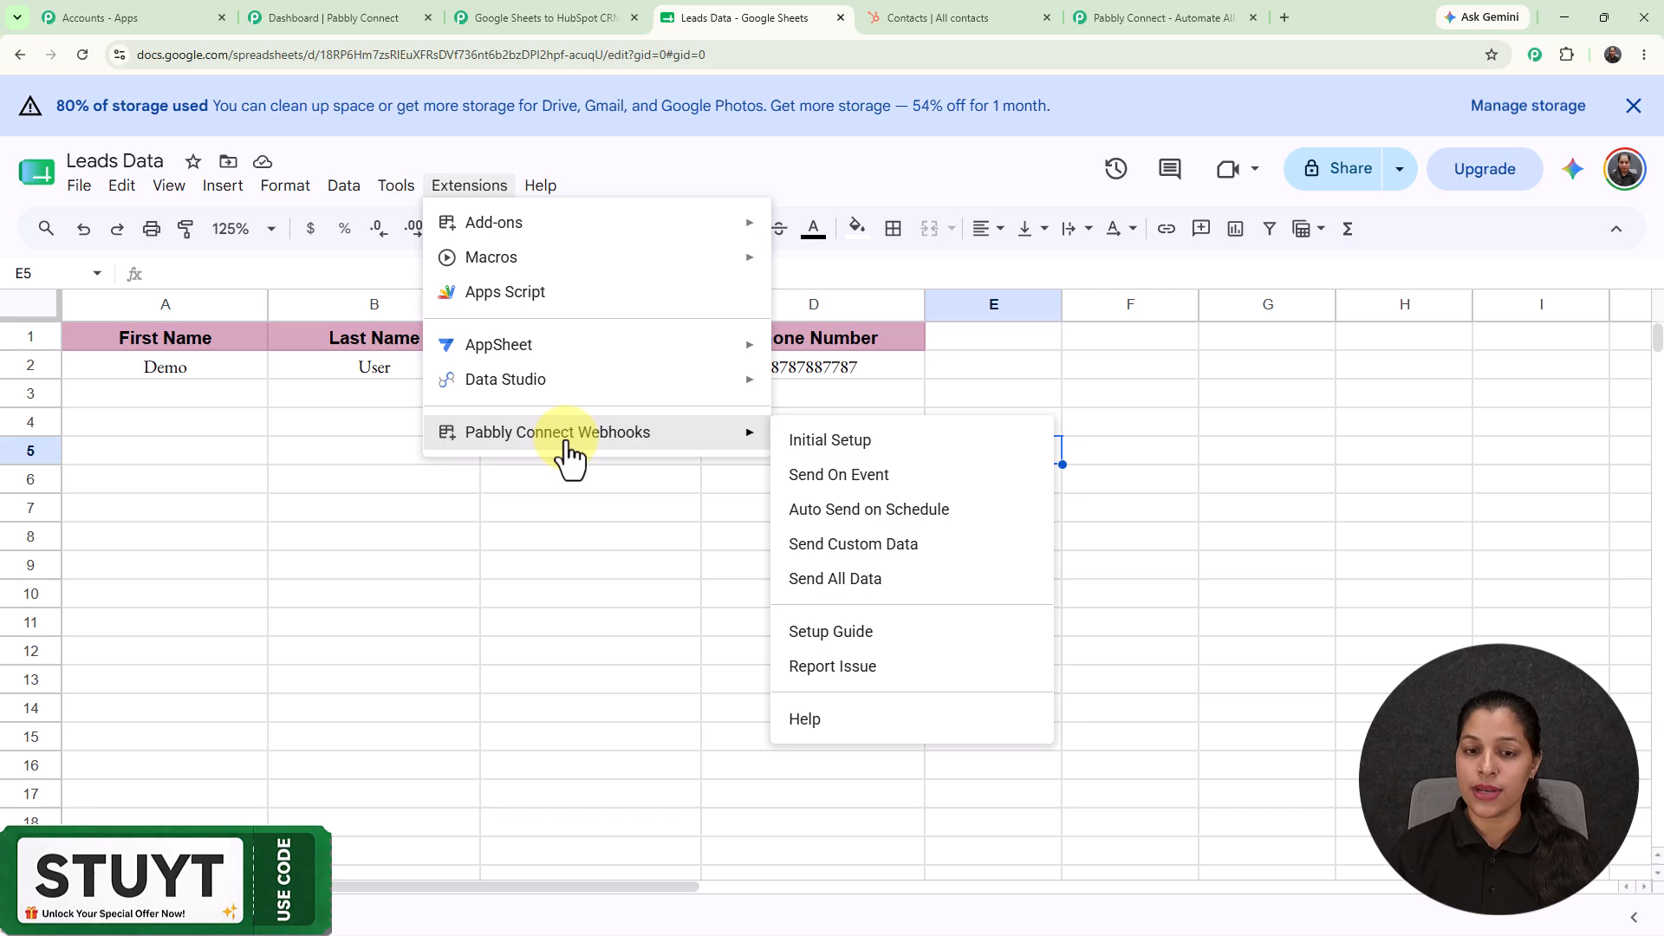
click(831, 479)
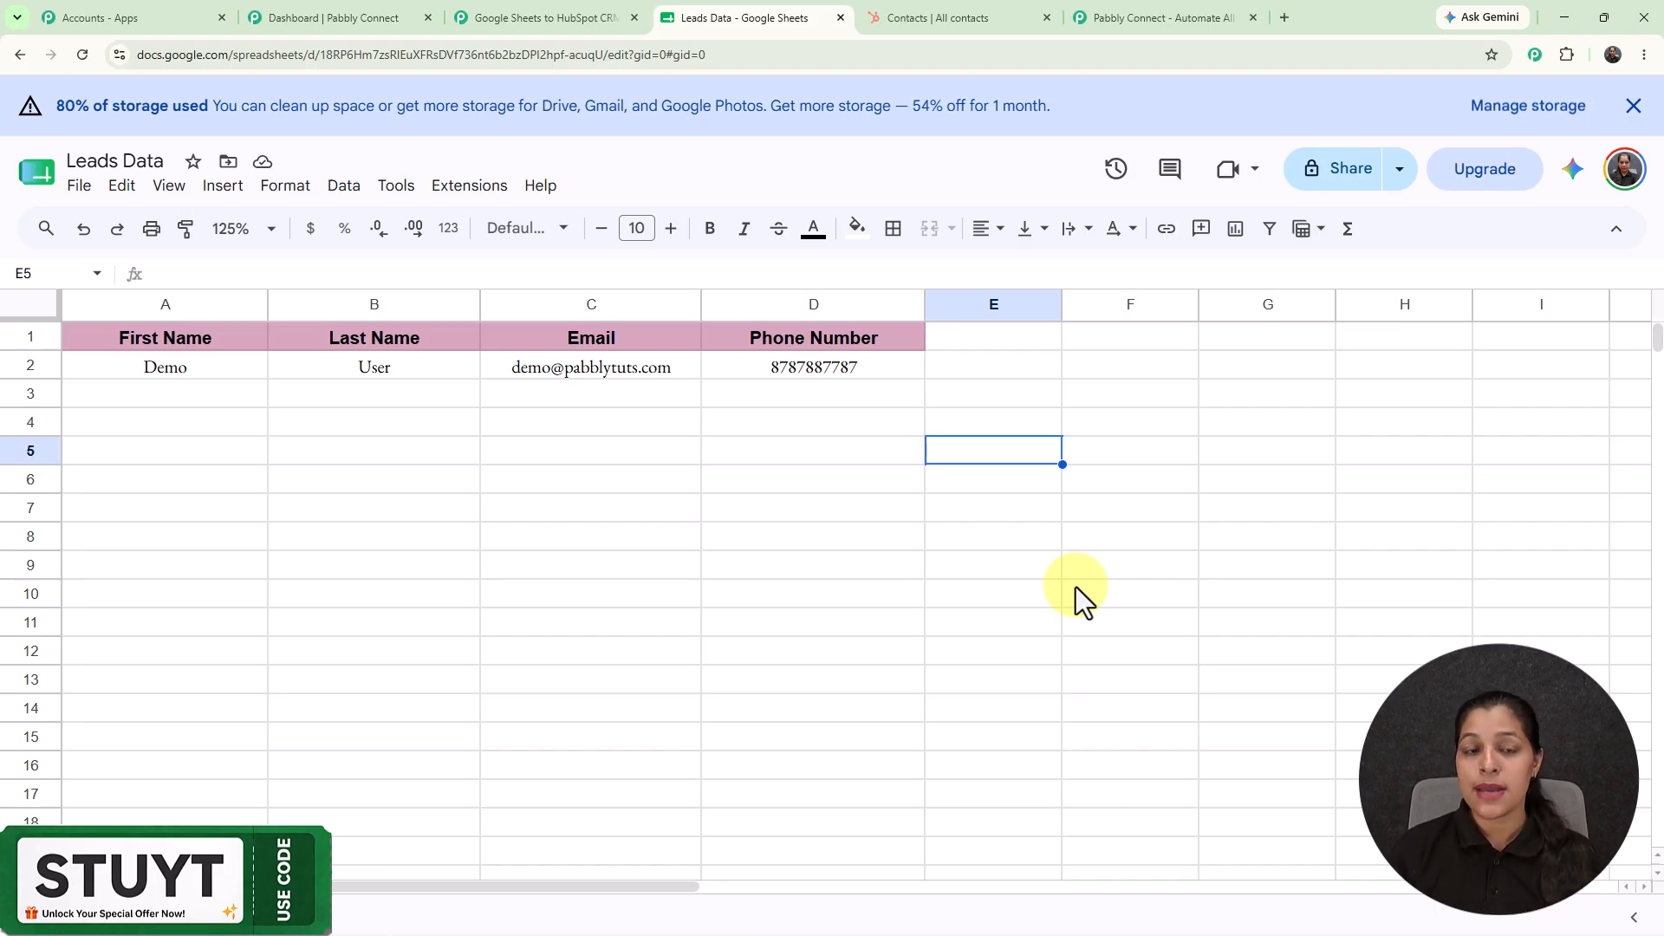
mouse_move(564, 435)
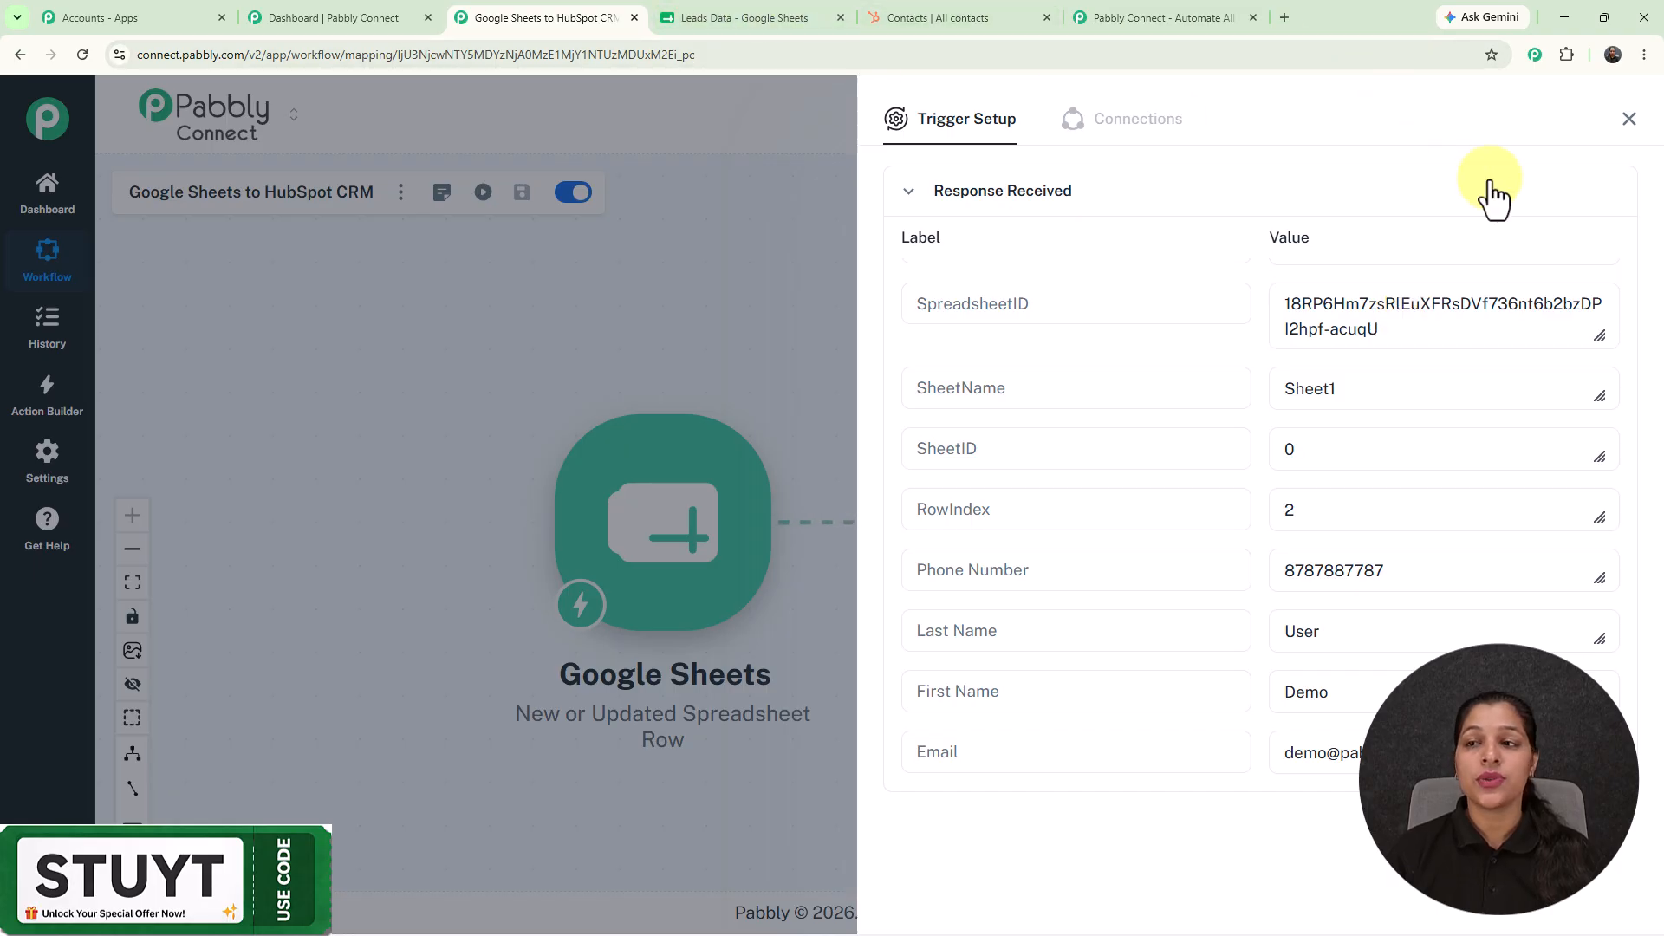
Add a new HubSpot CRM connection to the Create a Contact step, authorised with the chosen HubSpot account.
click(1630, 119)
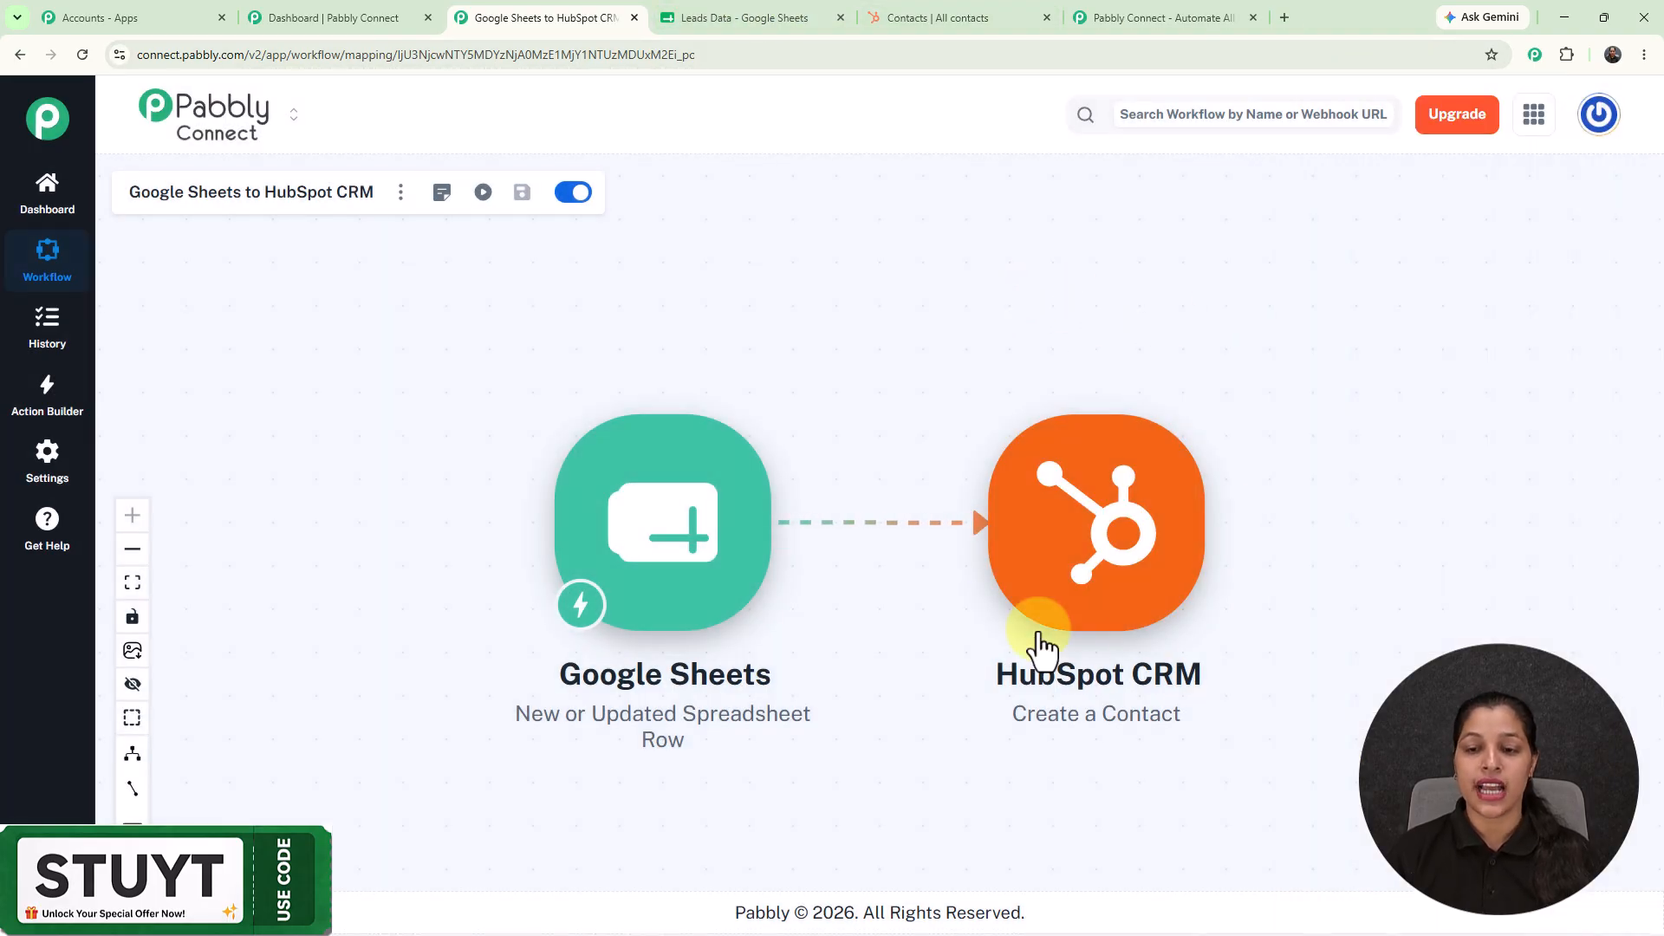
click(1090, 597)
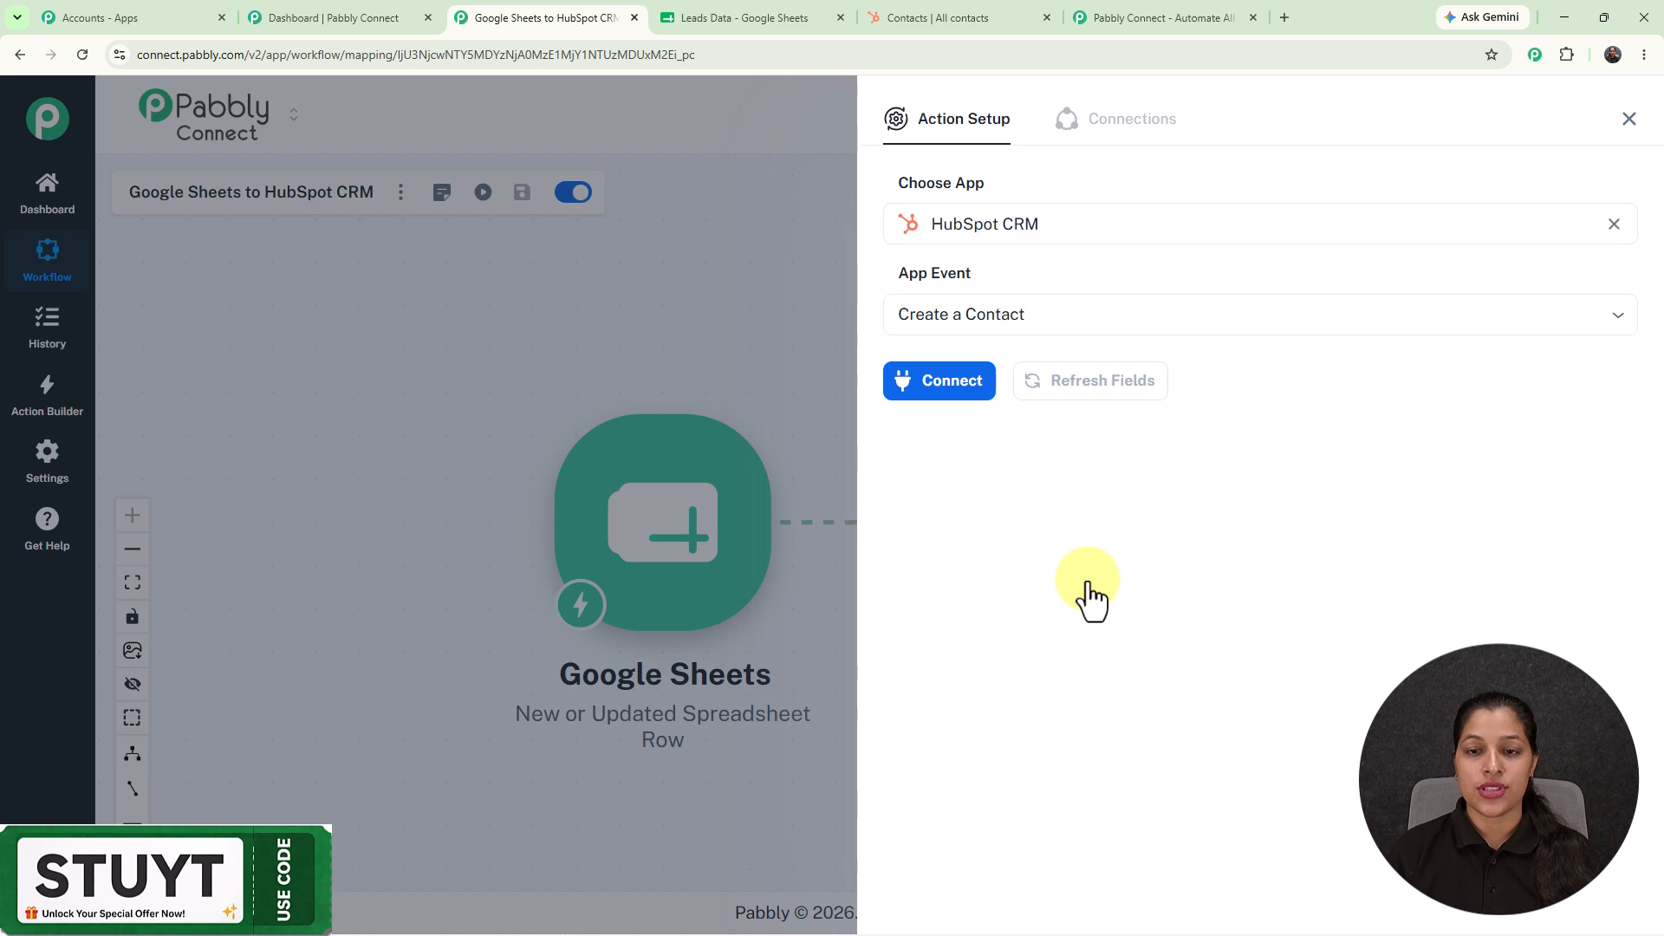
click(960, 394)
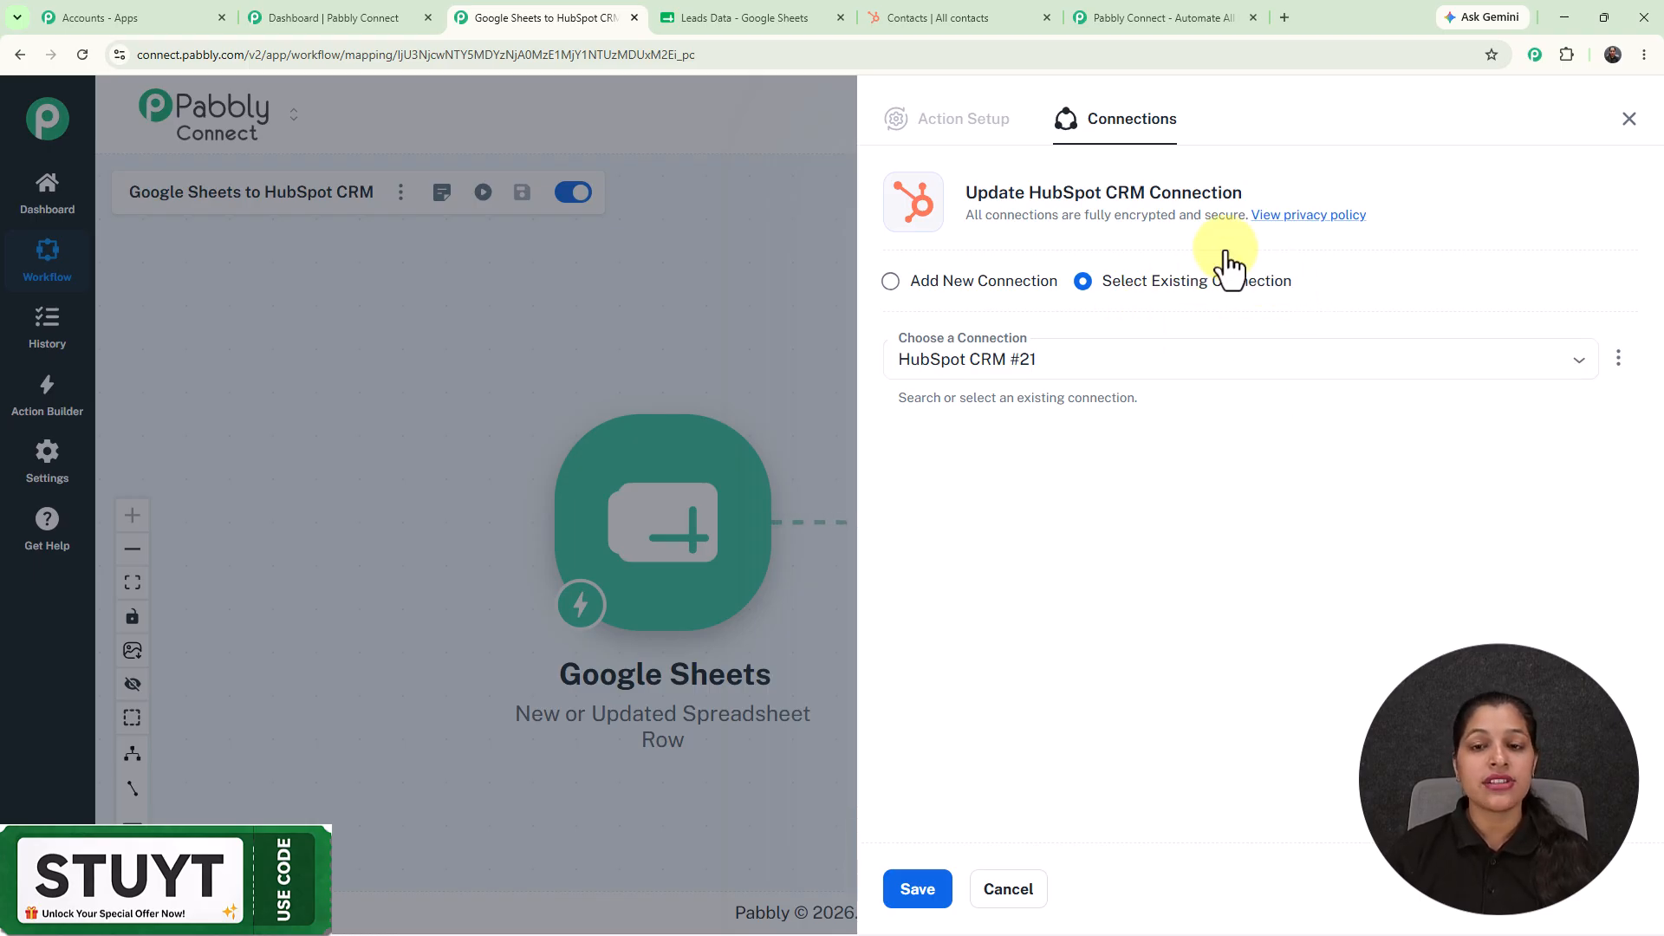
click(893, 284)
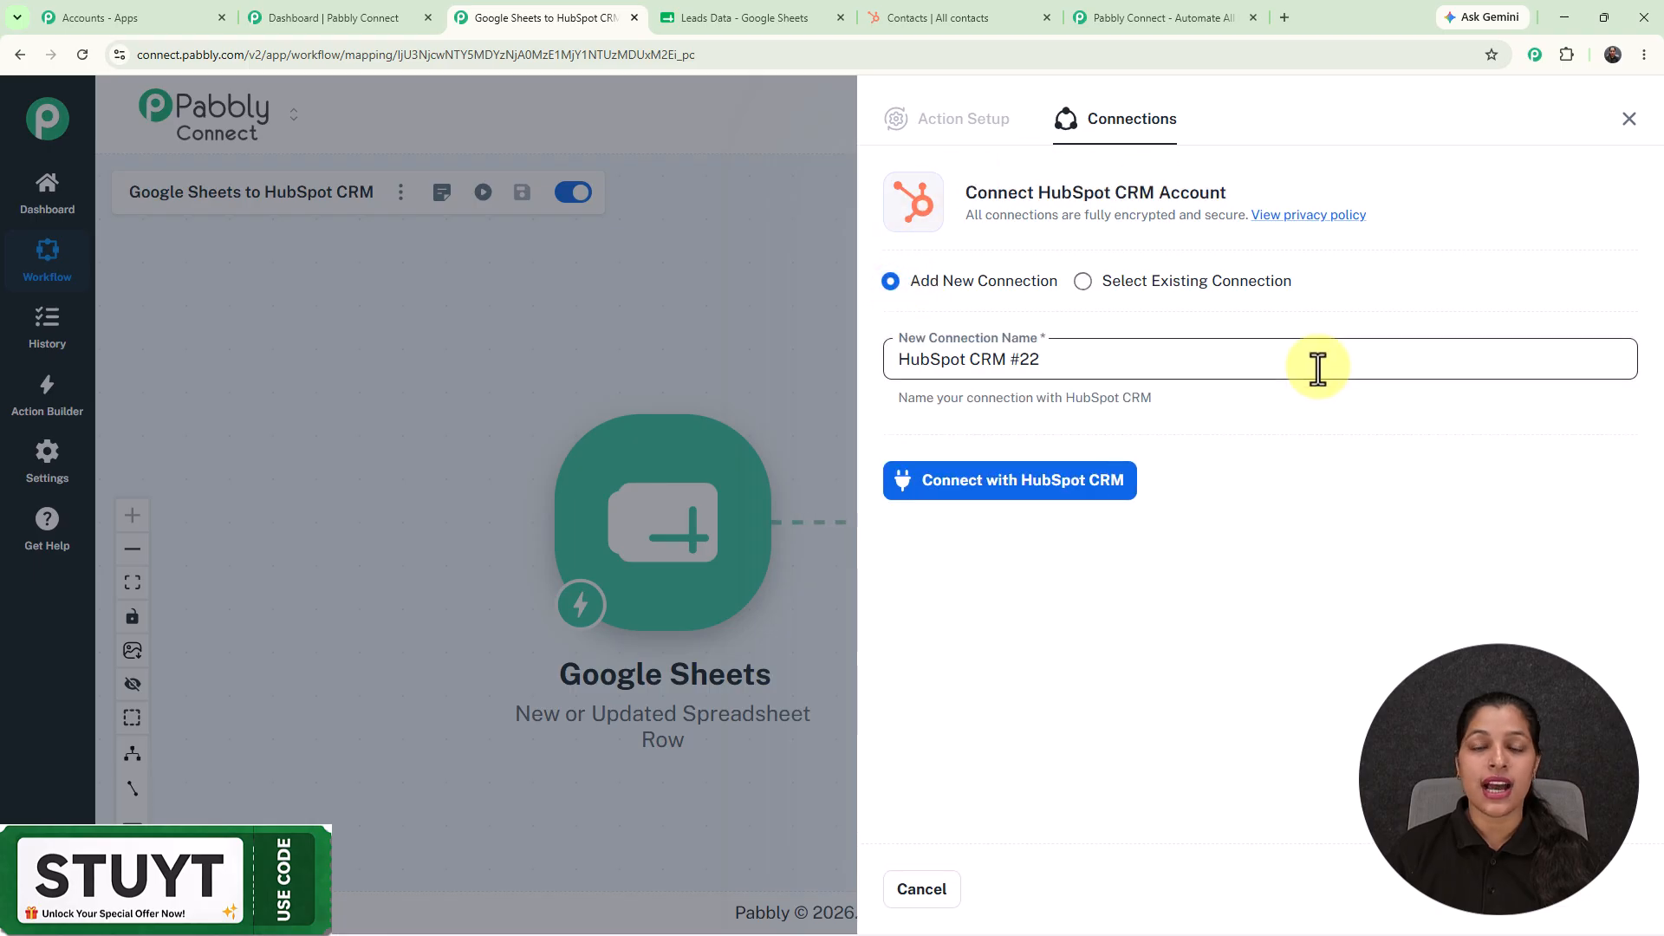
click(1032, 487)
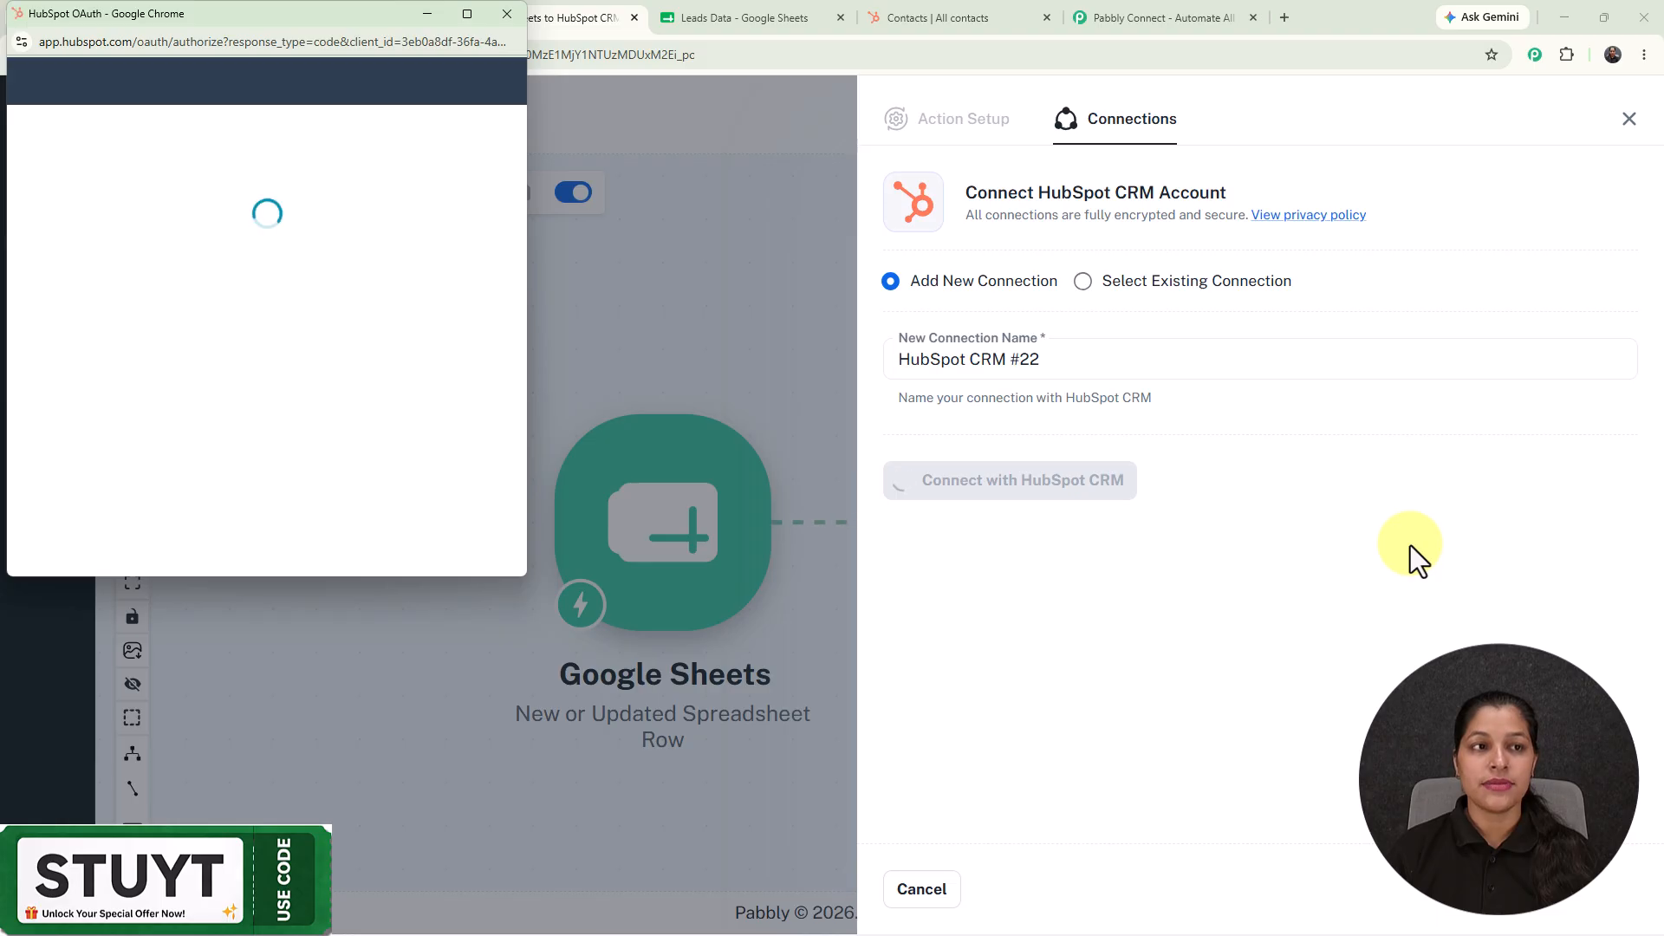
scroll(199, 388, down, 2)
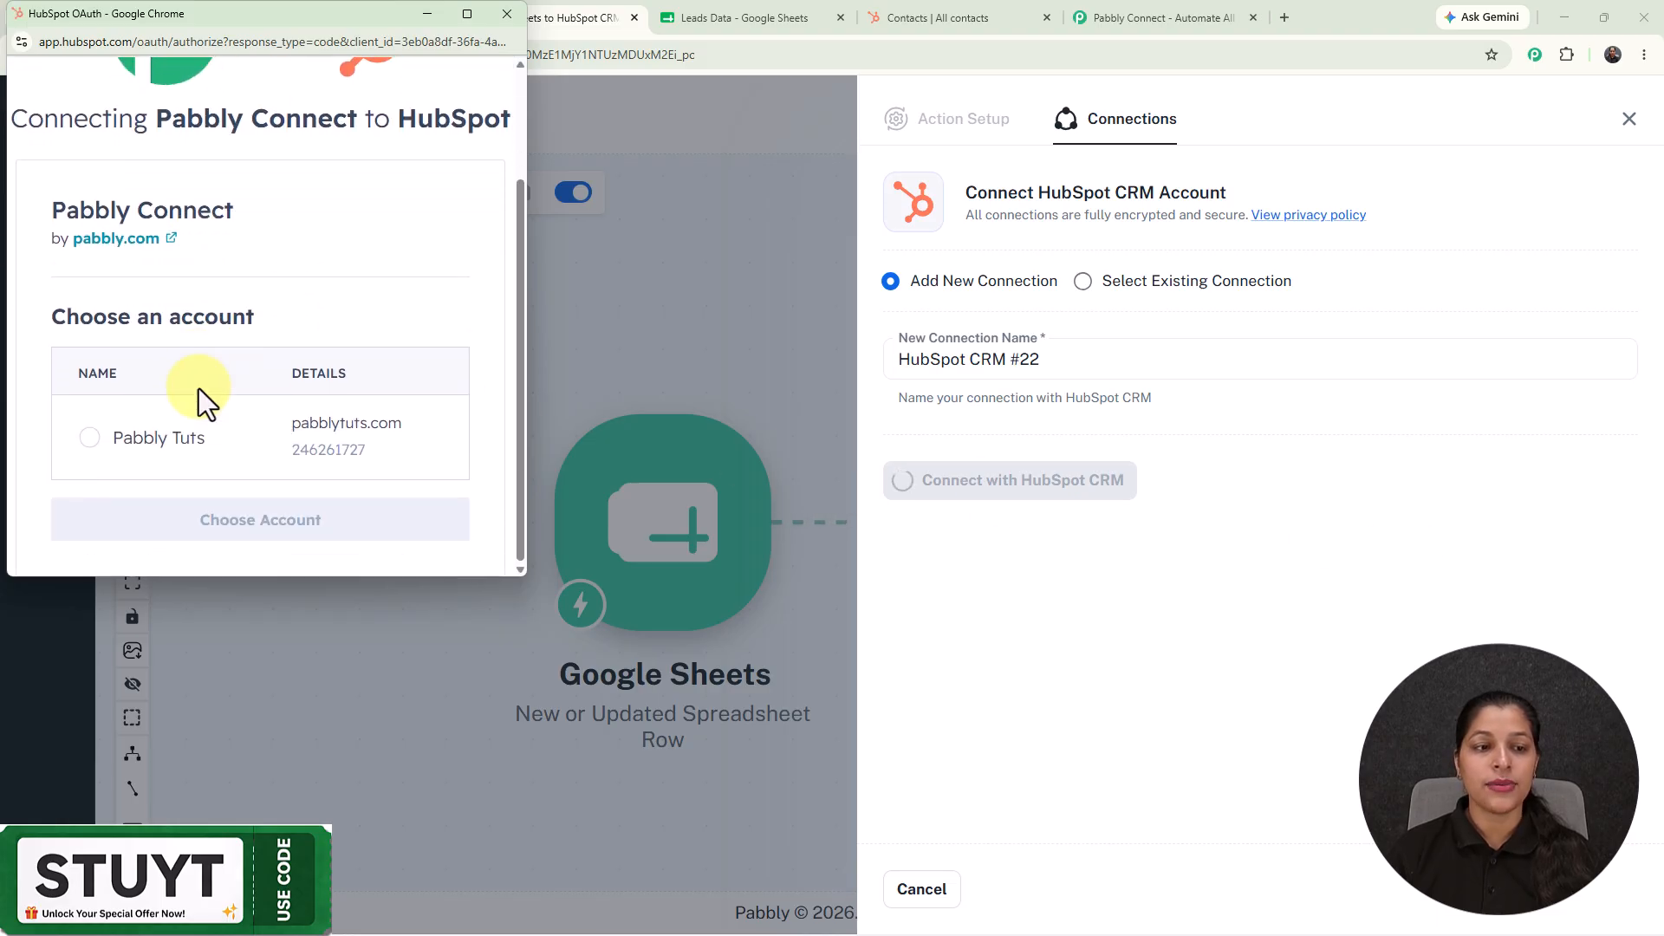
click(95, 438)
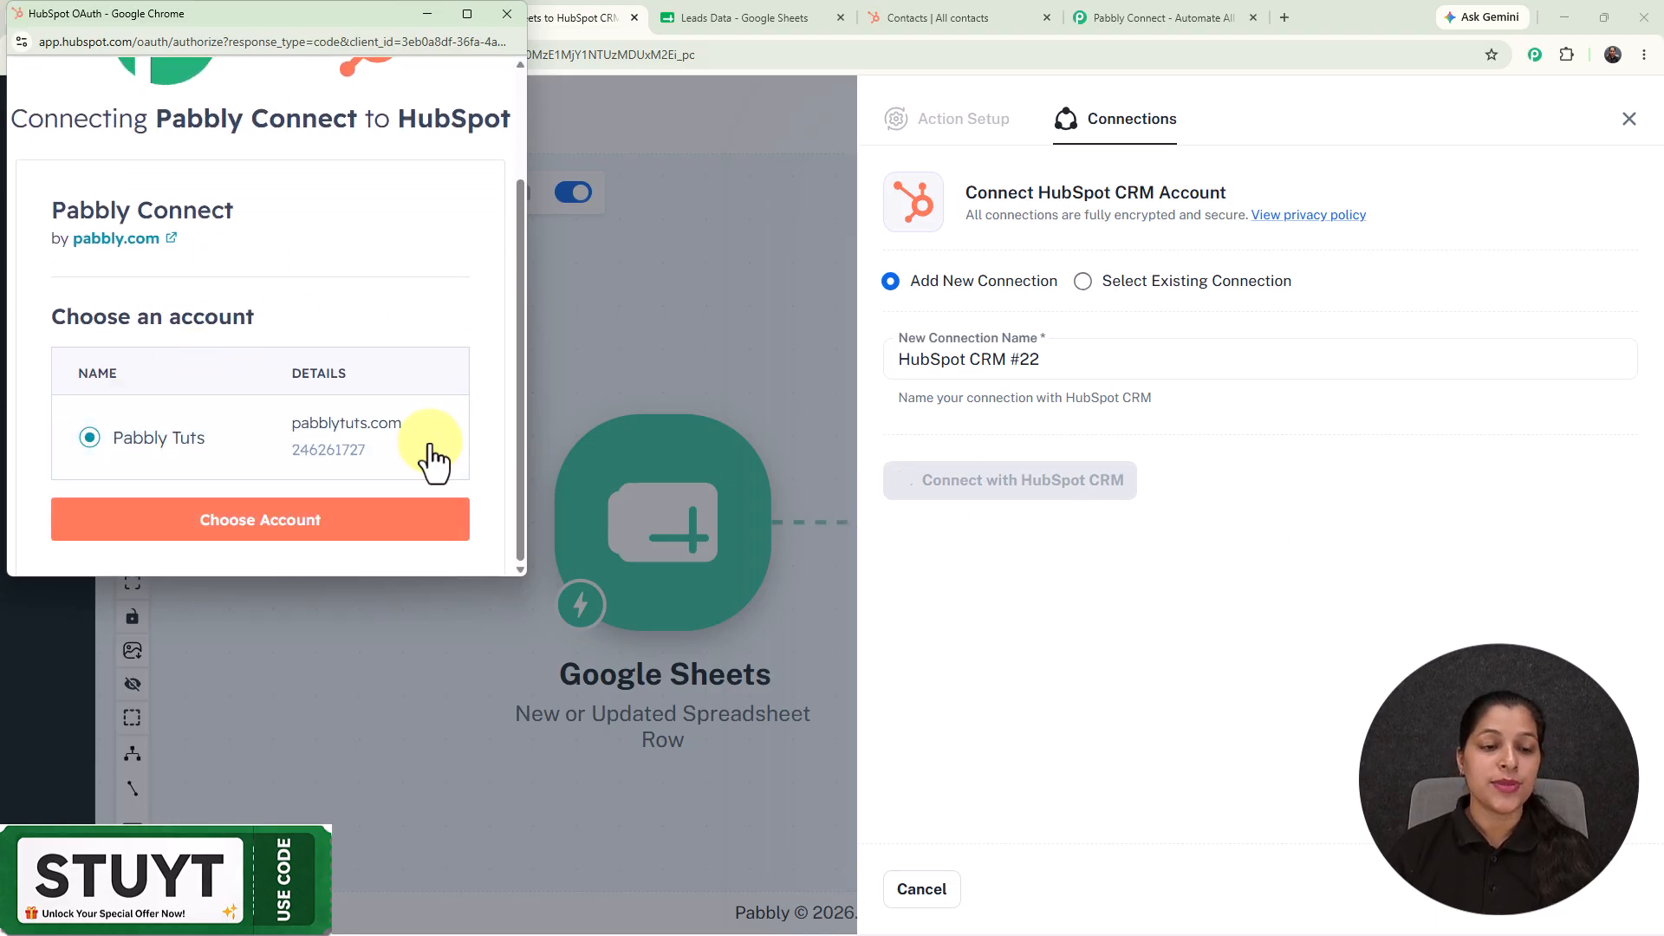
click(327, 529)
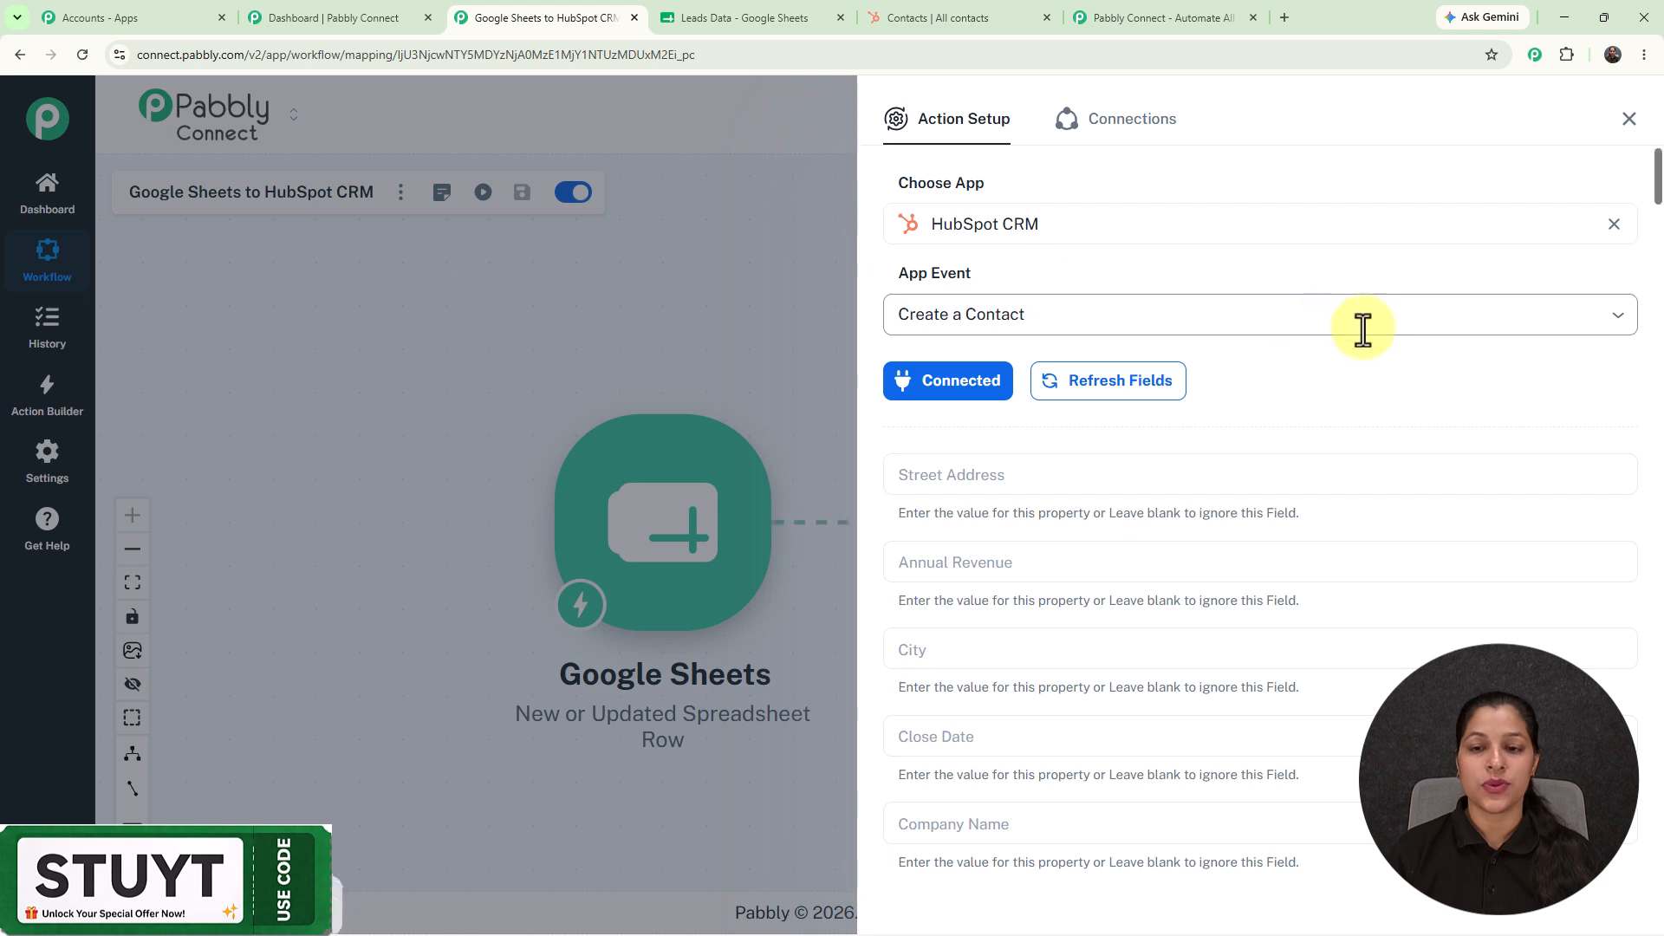
scroll(1363, 330, down, 4)
scroll(1363, 330, down, 5)
scroll(1364, 329, down, 3)
scroll(1364, 329, up, 12)
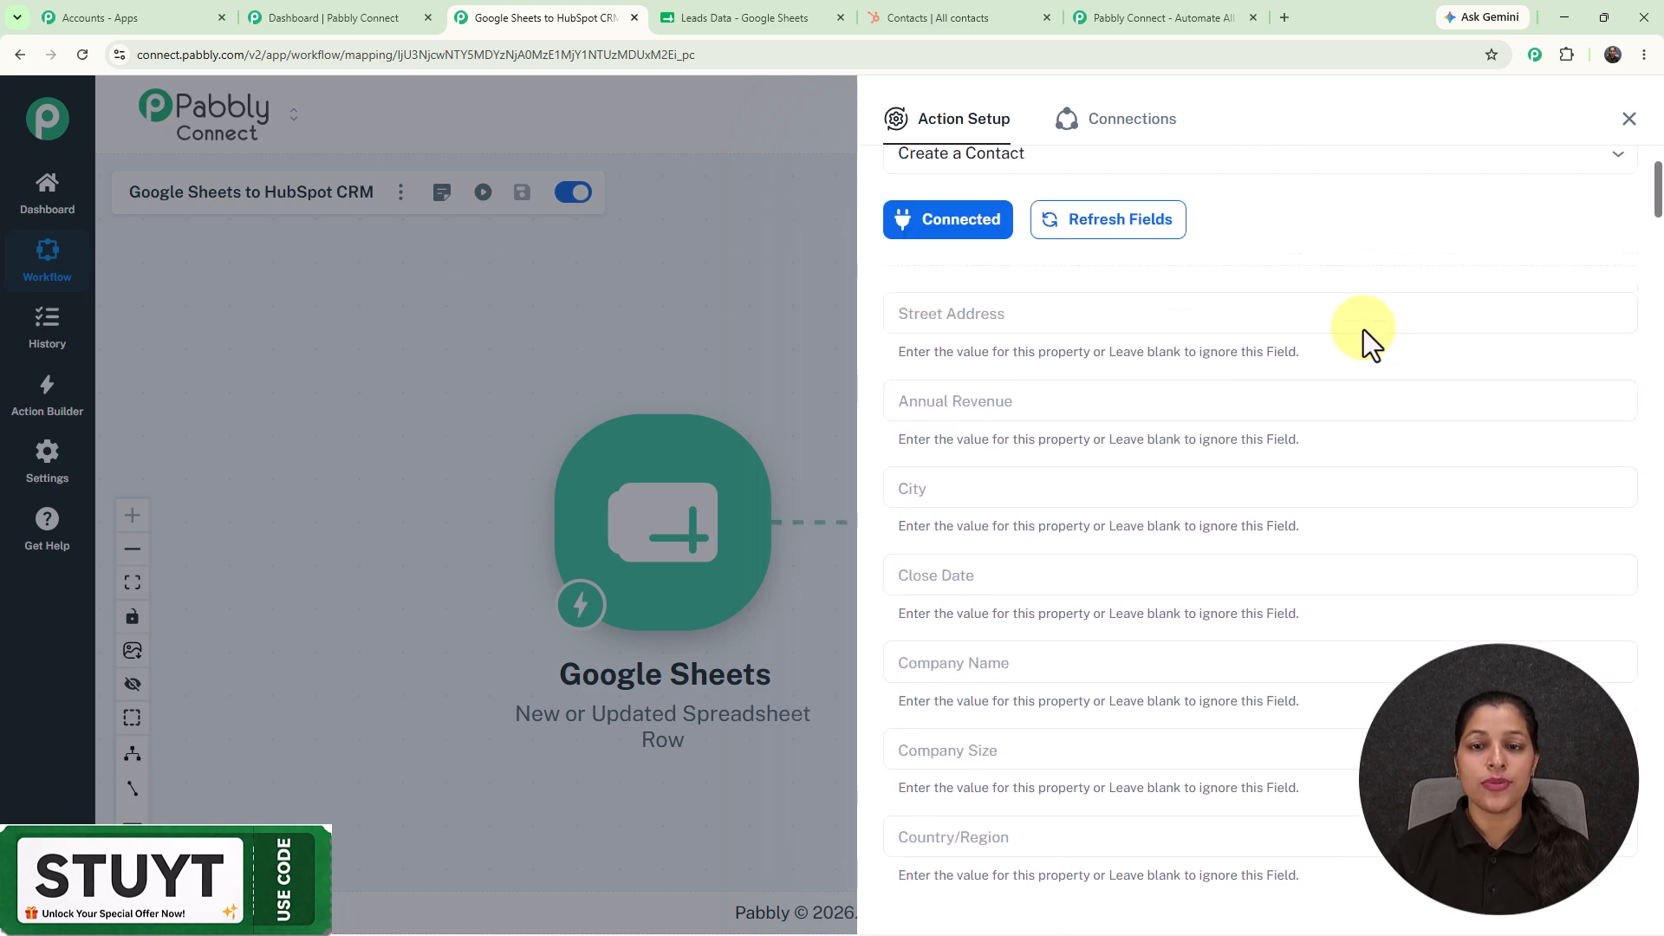
scroll(1080, 401, down, 2)
click(1080, 400)
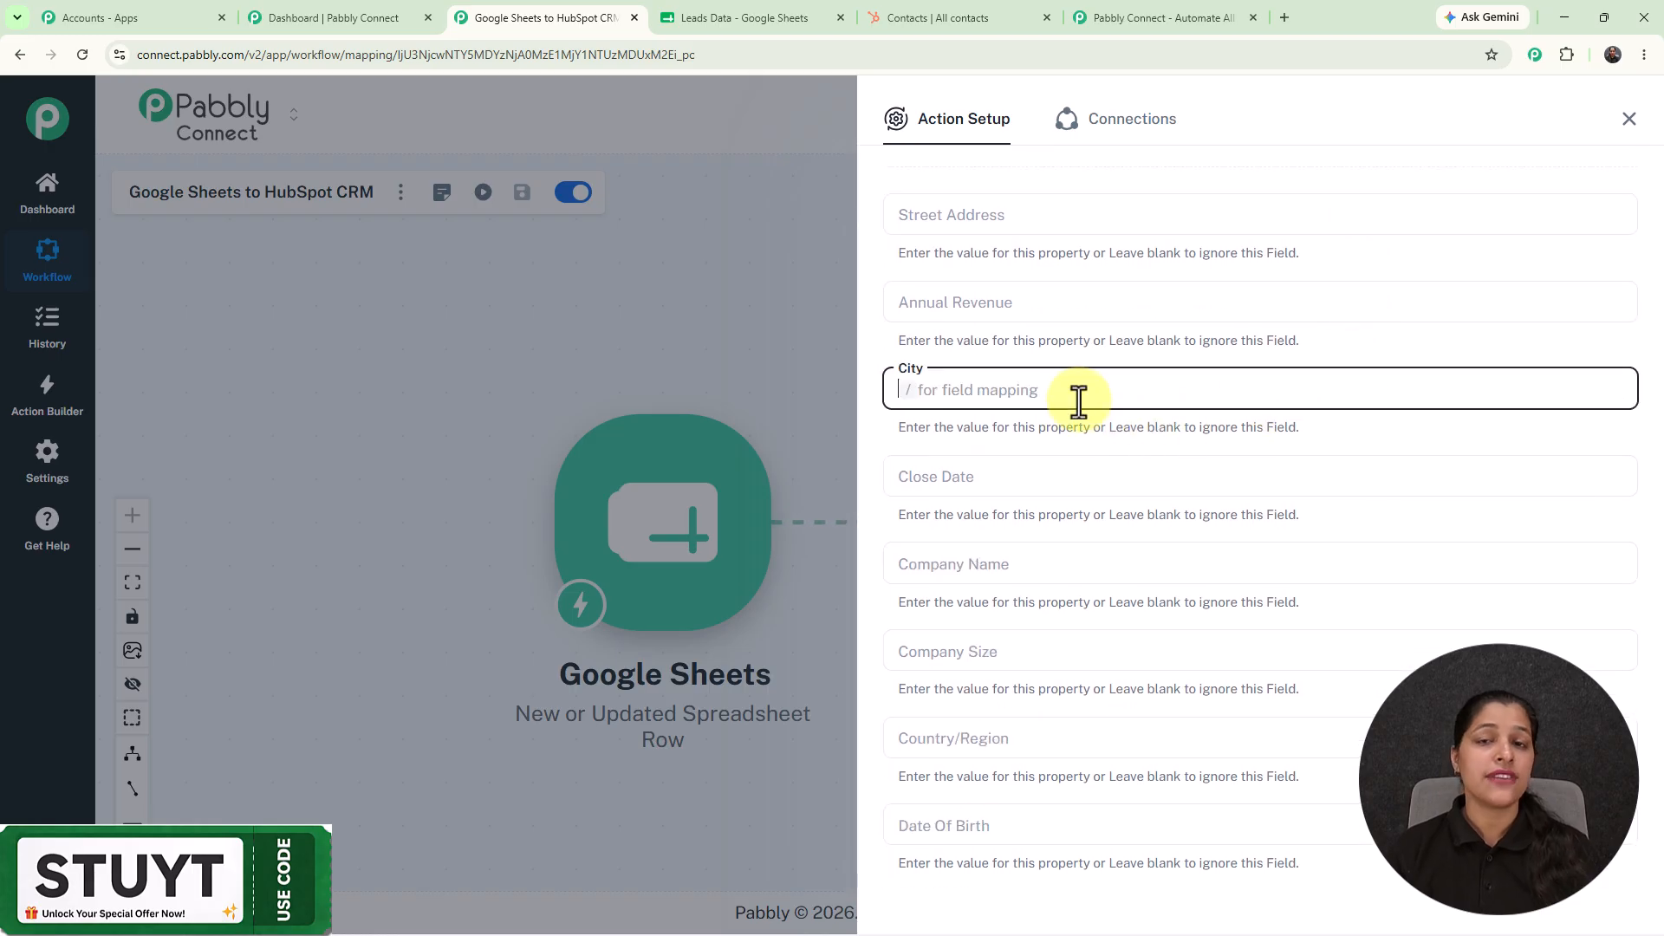
text(dfdfdf)
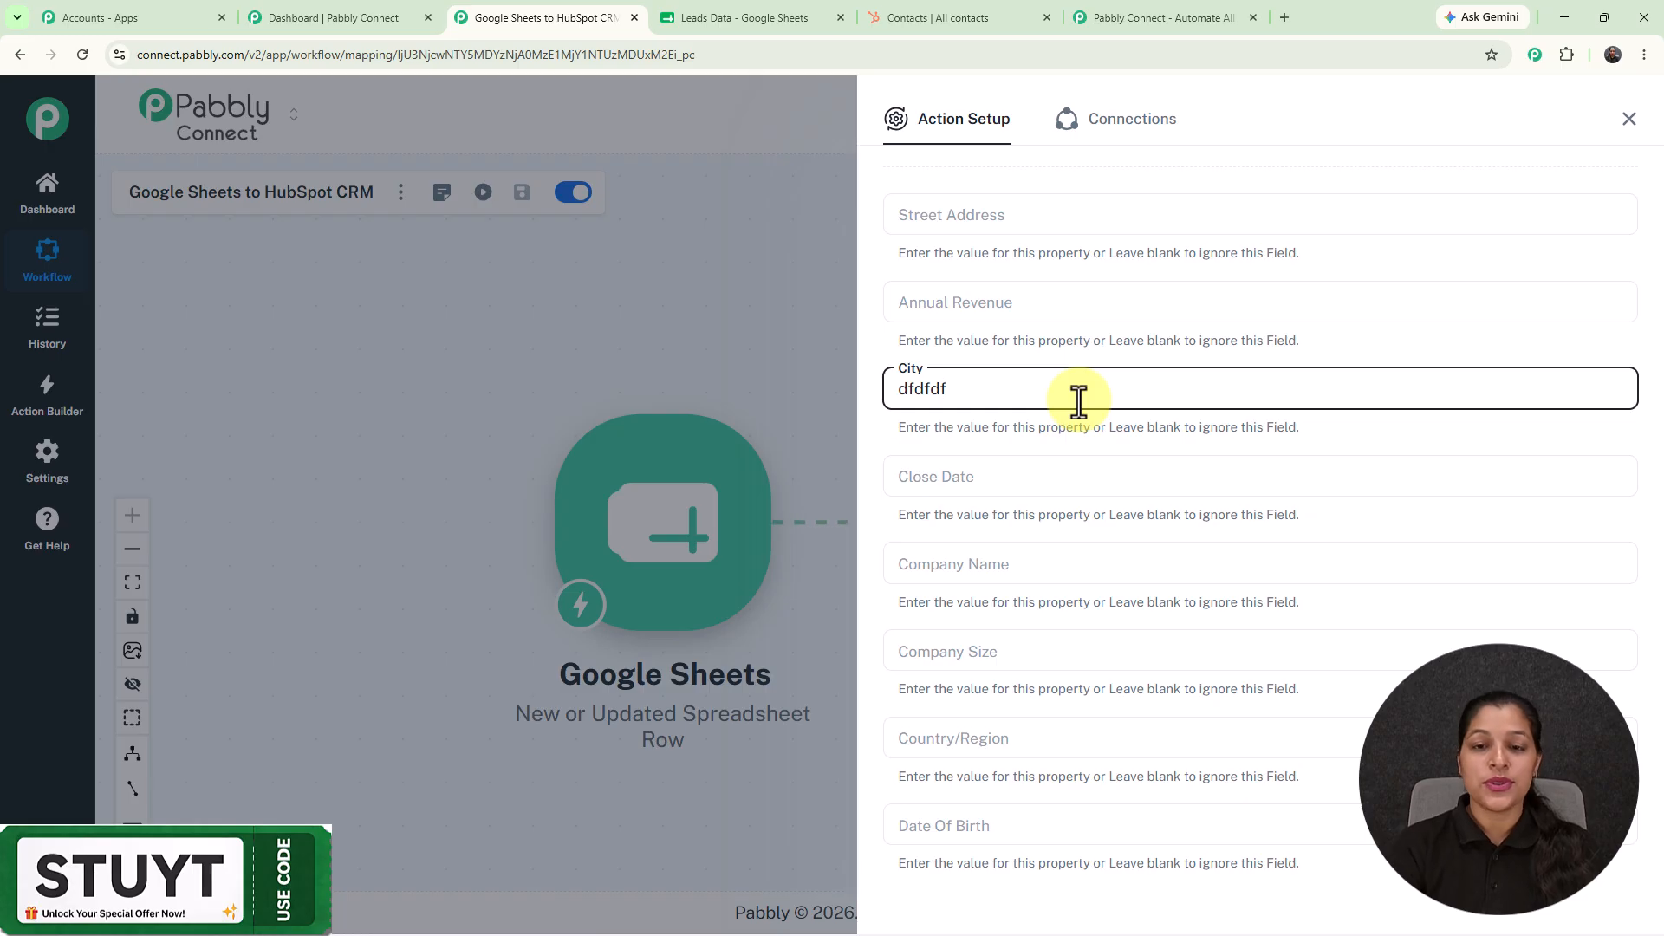
key(BackSpace)
key(BackSpace)
key(BackSpace)
key(BackSpace)
key(BackSpace)
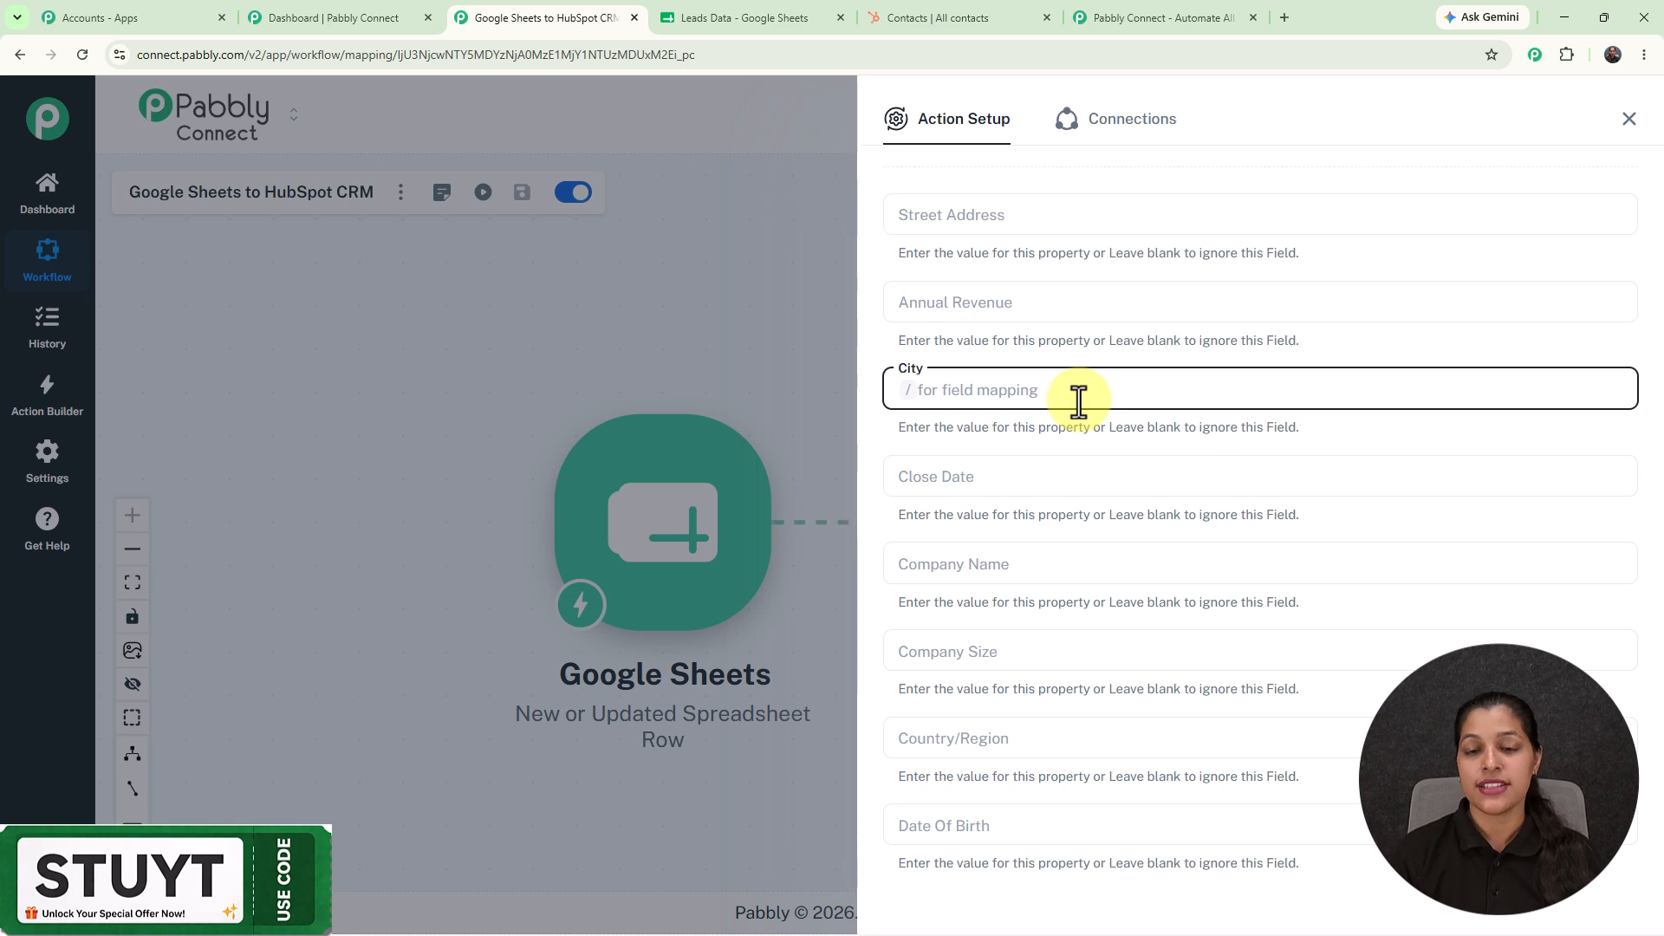
scroll(1075, 403, down, 10)
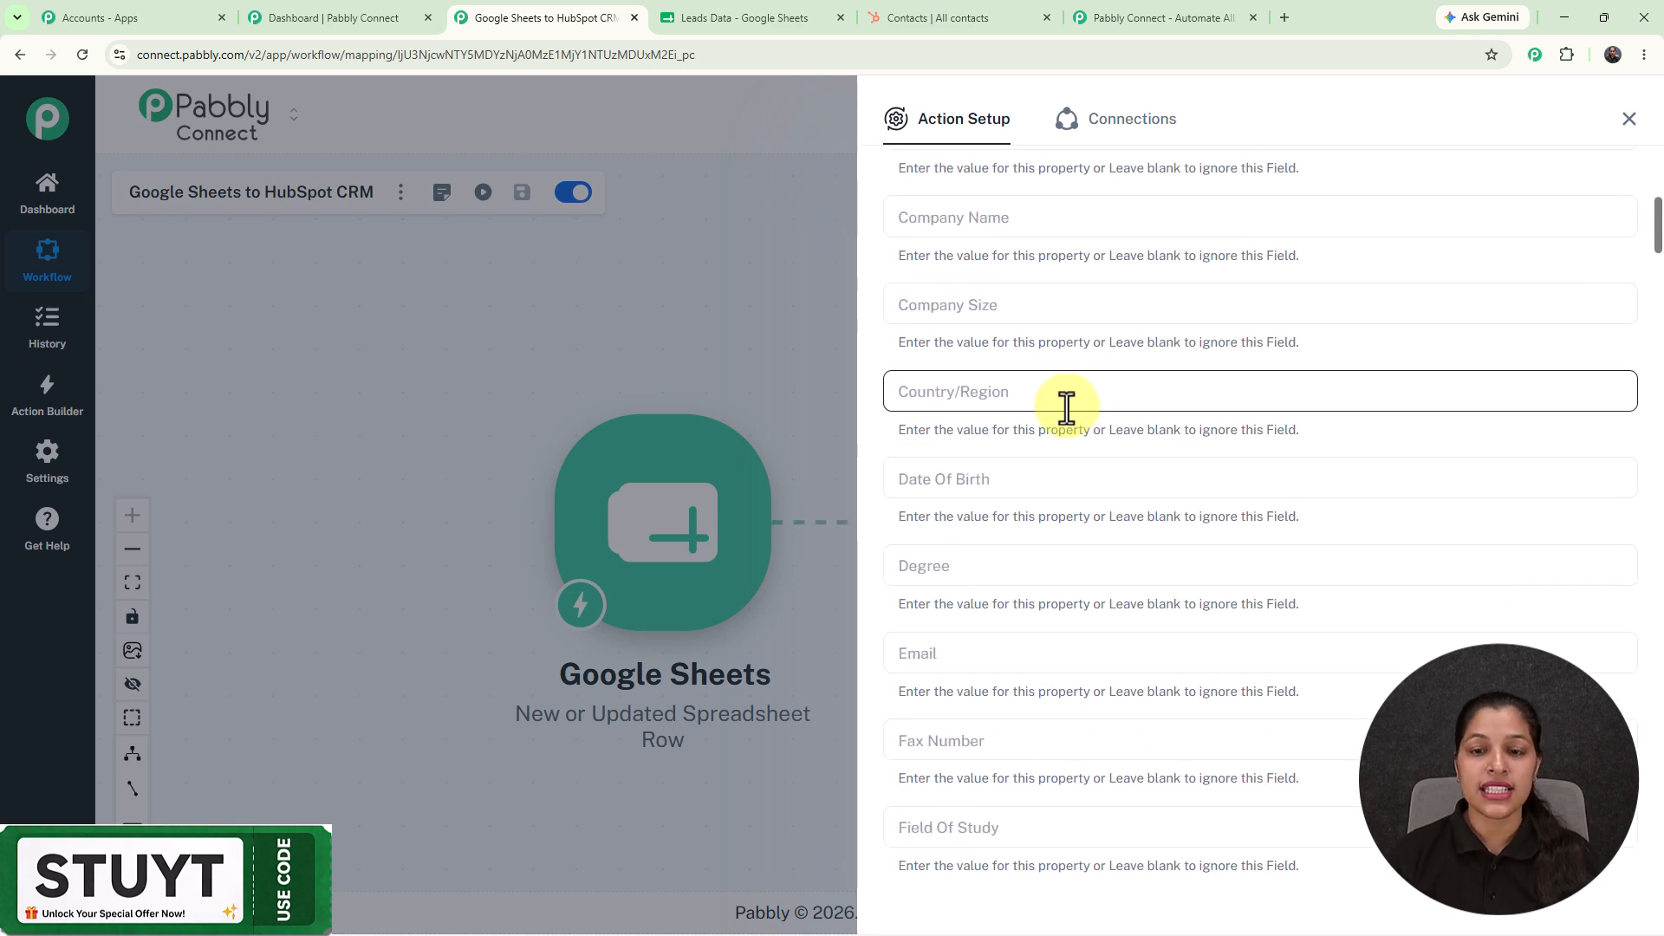
scroll(1066, 405, up, 4)
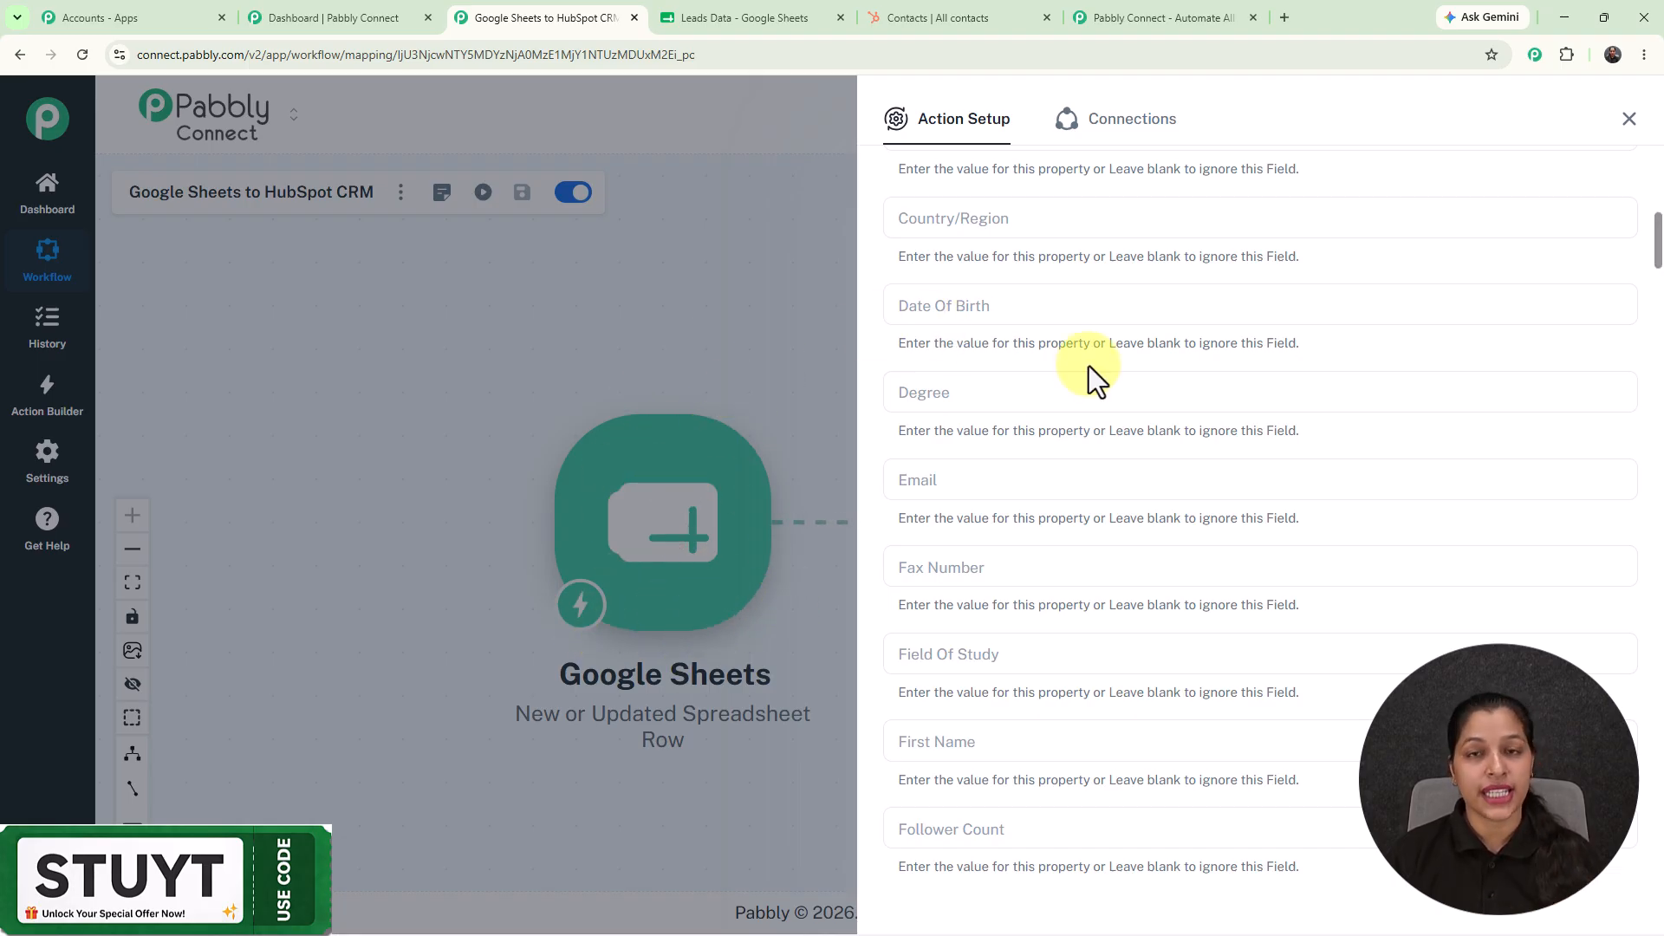
scroll(1088, 366, down, 4)
scroll(1089, 365, up, 2)
Map the sheet's Email and First Name values into the contact's Email and First Name fields.
click(975, 309)
click(973, 311)
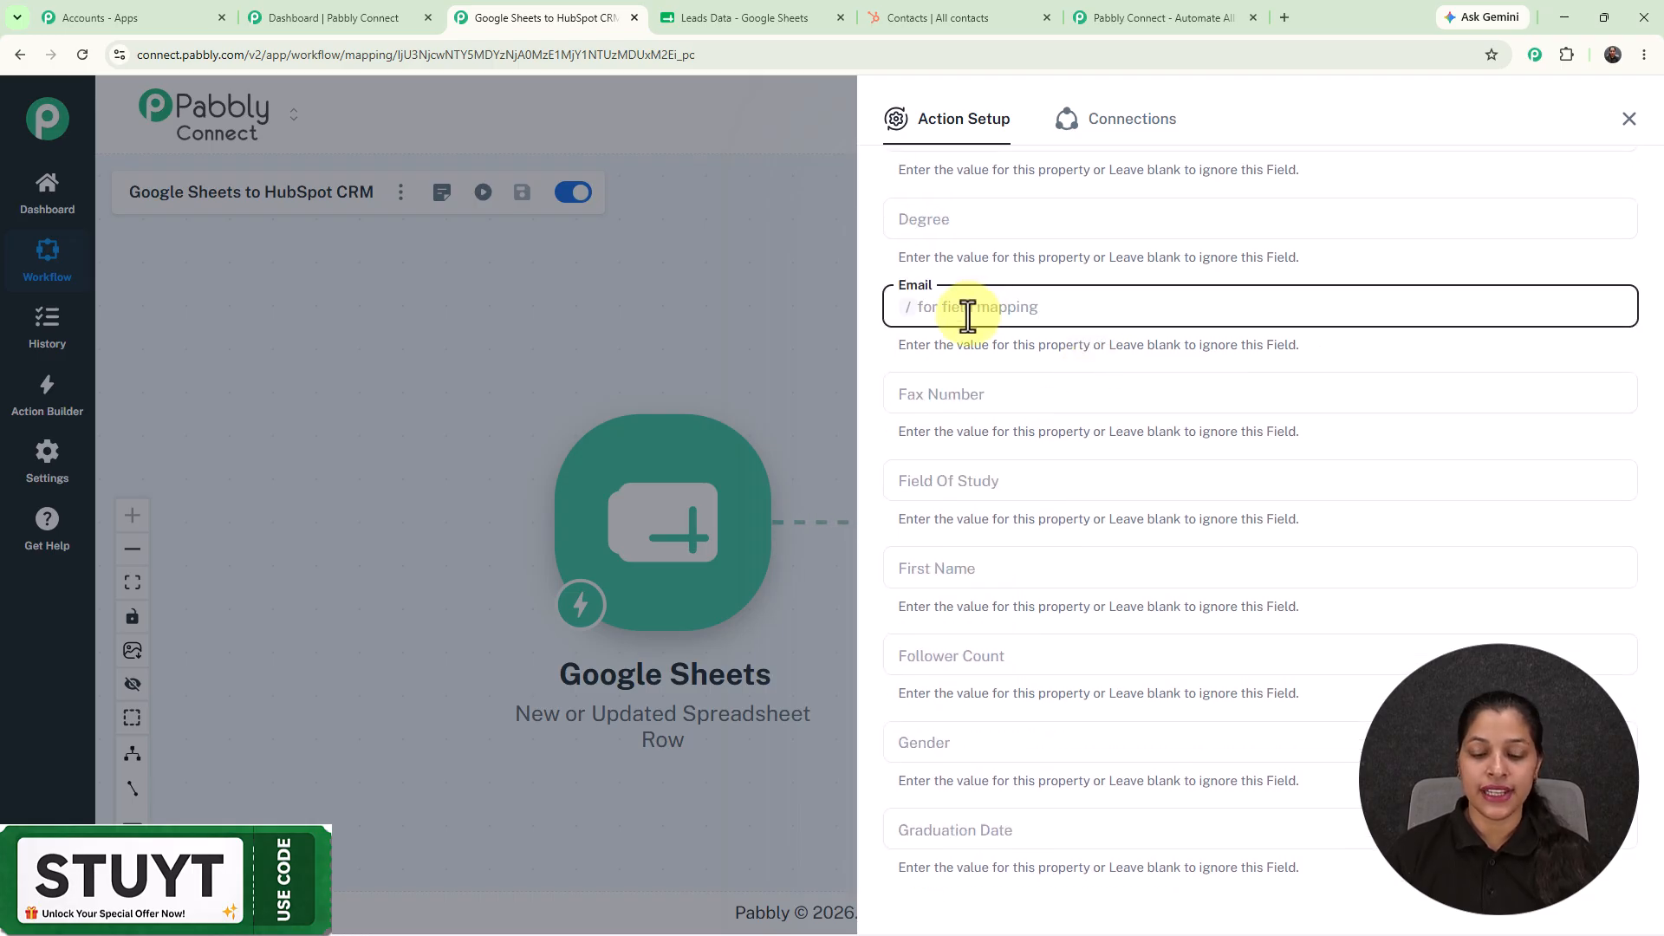
text(/)
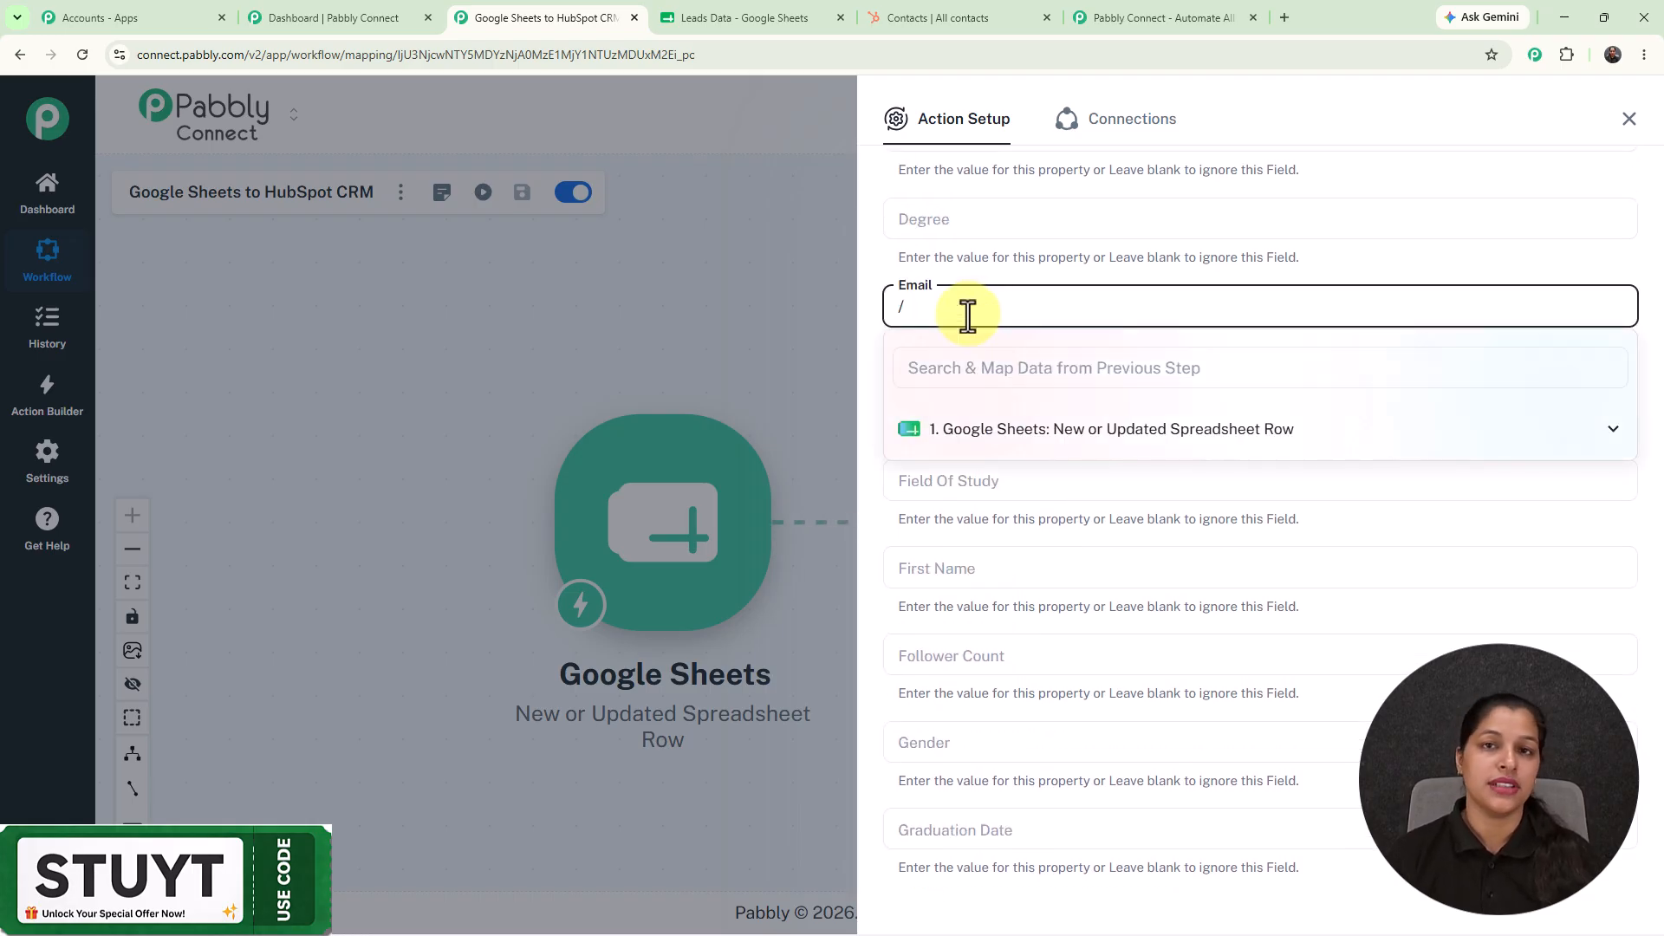
click(1090, 433)
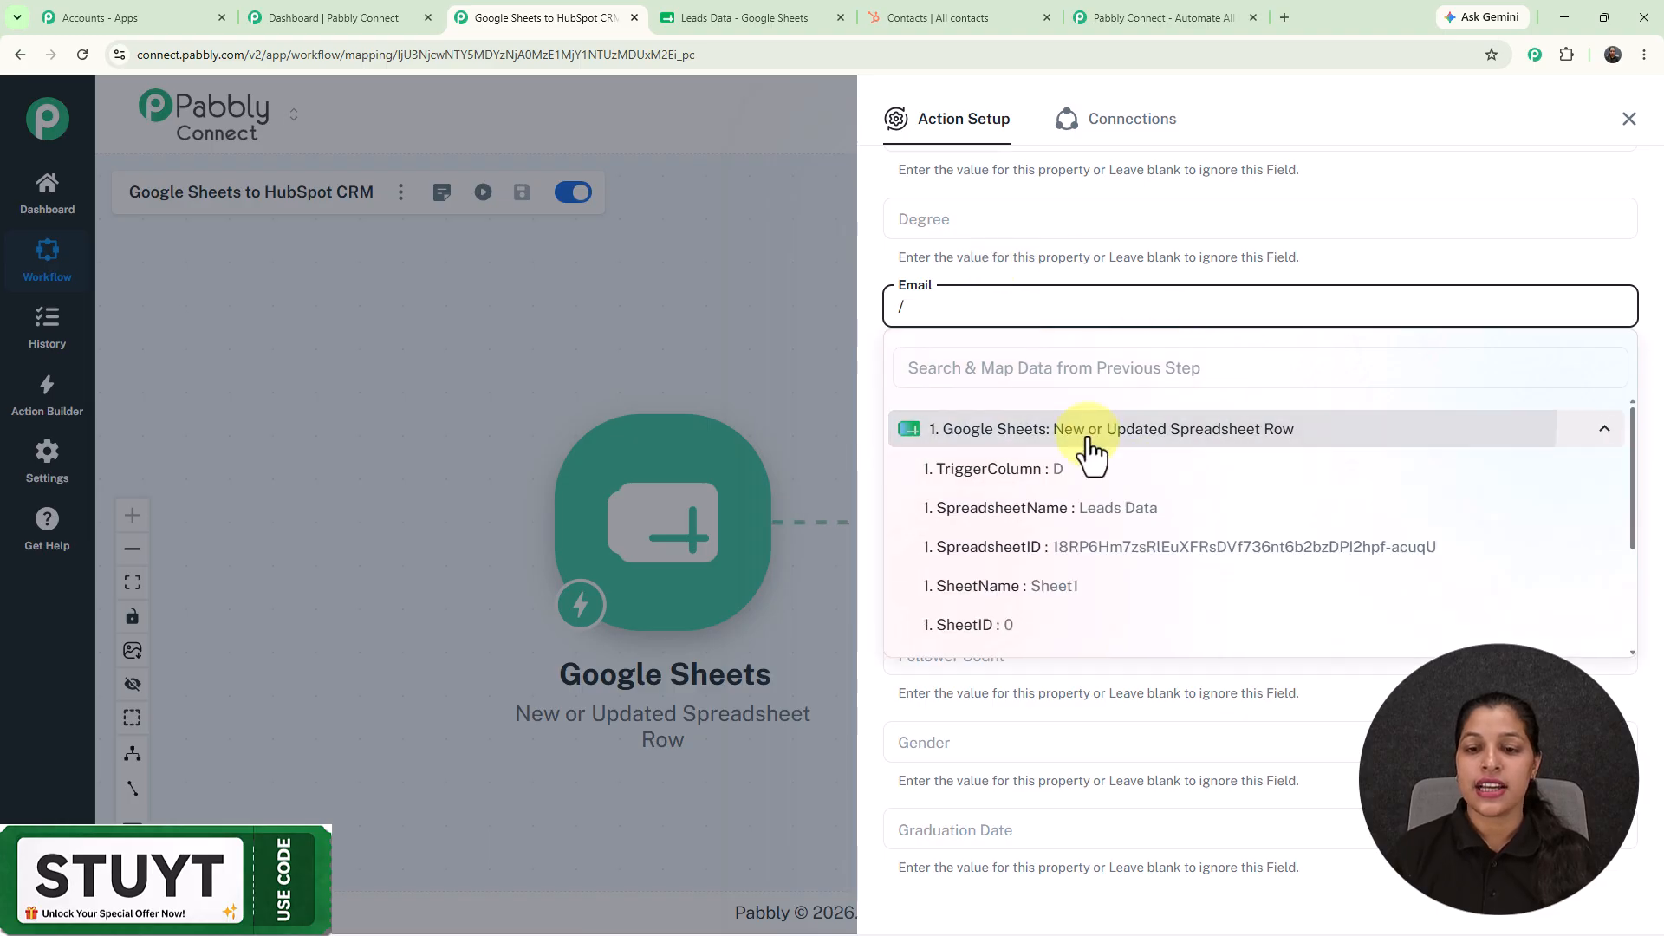
scroll(1107, 524, down, 2)
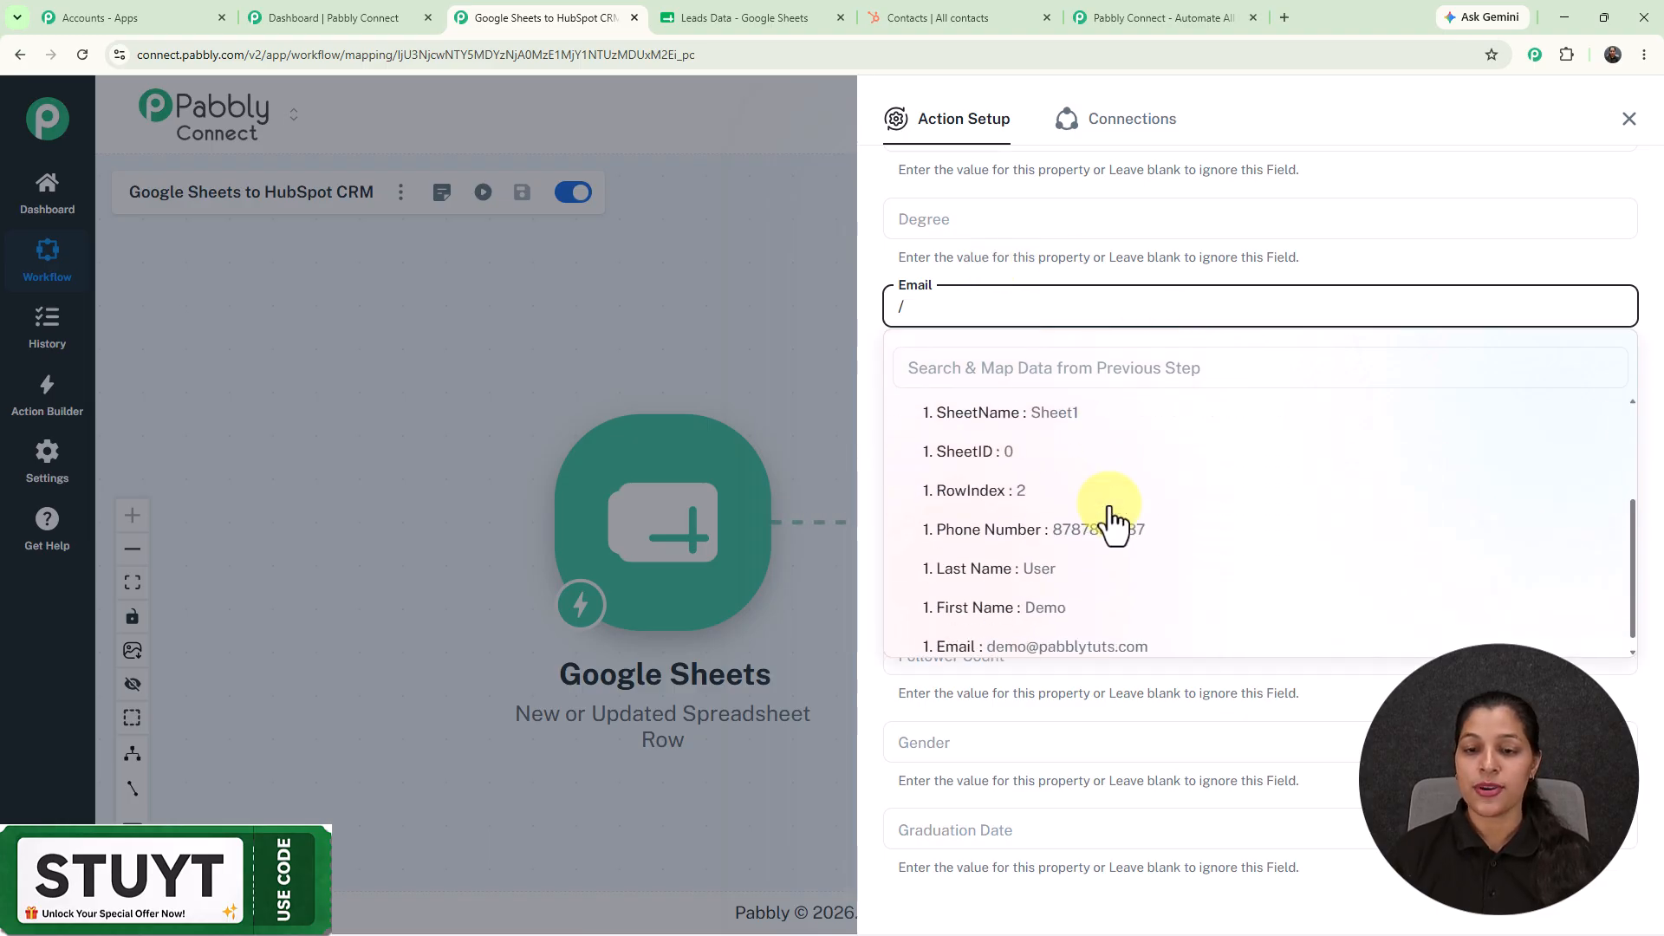
click(1066, 636)
scroll(1103, 390, down, 2)
click(1038, 398)
text(/)
click(1050, 521)
scroll(1056, 686, down, 2)
click(1040, 682)
Map the sheet's Last Name into Last Name and Phone Number into Mobile Phone Number.
scroll(1045, 485, down, 4)
scroll(1046, 486, down, 14)
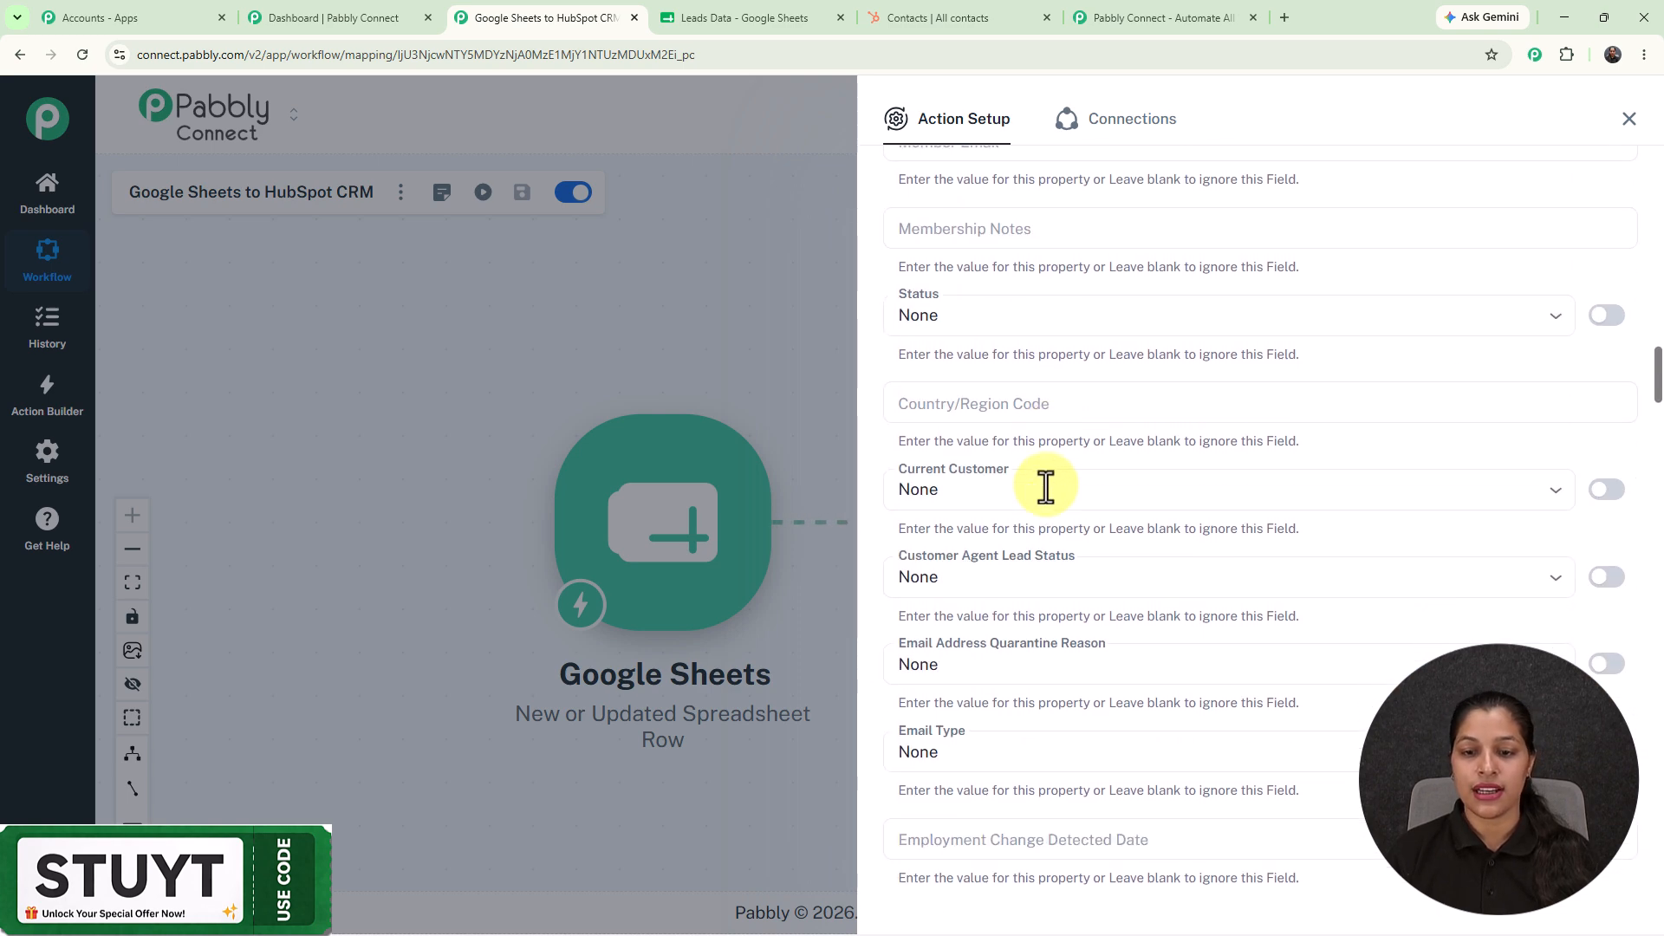
scroll(1045, 486, down, 2)
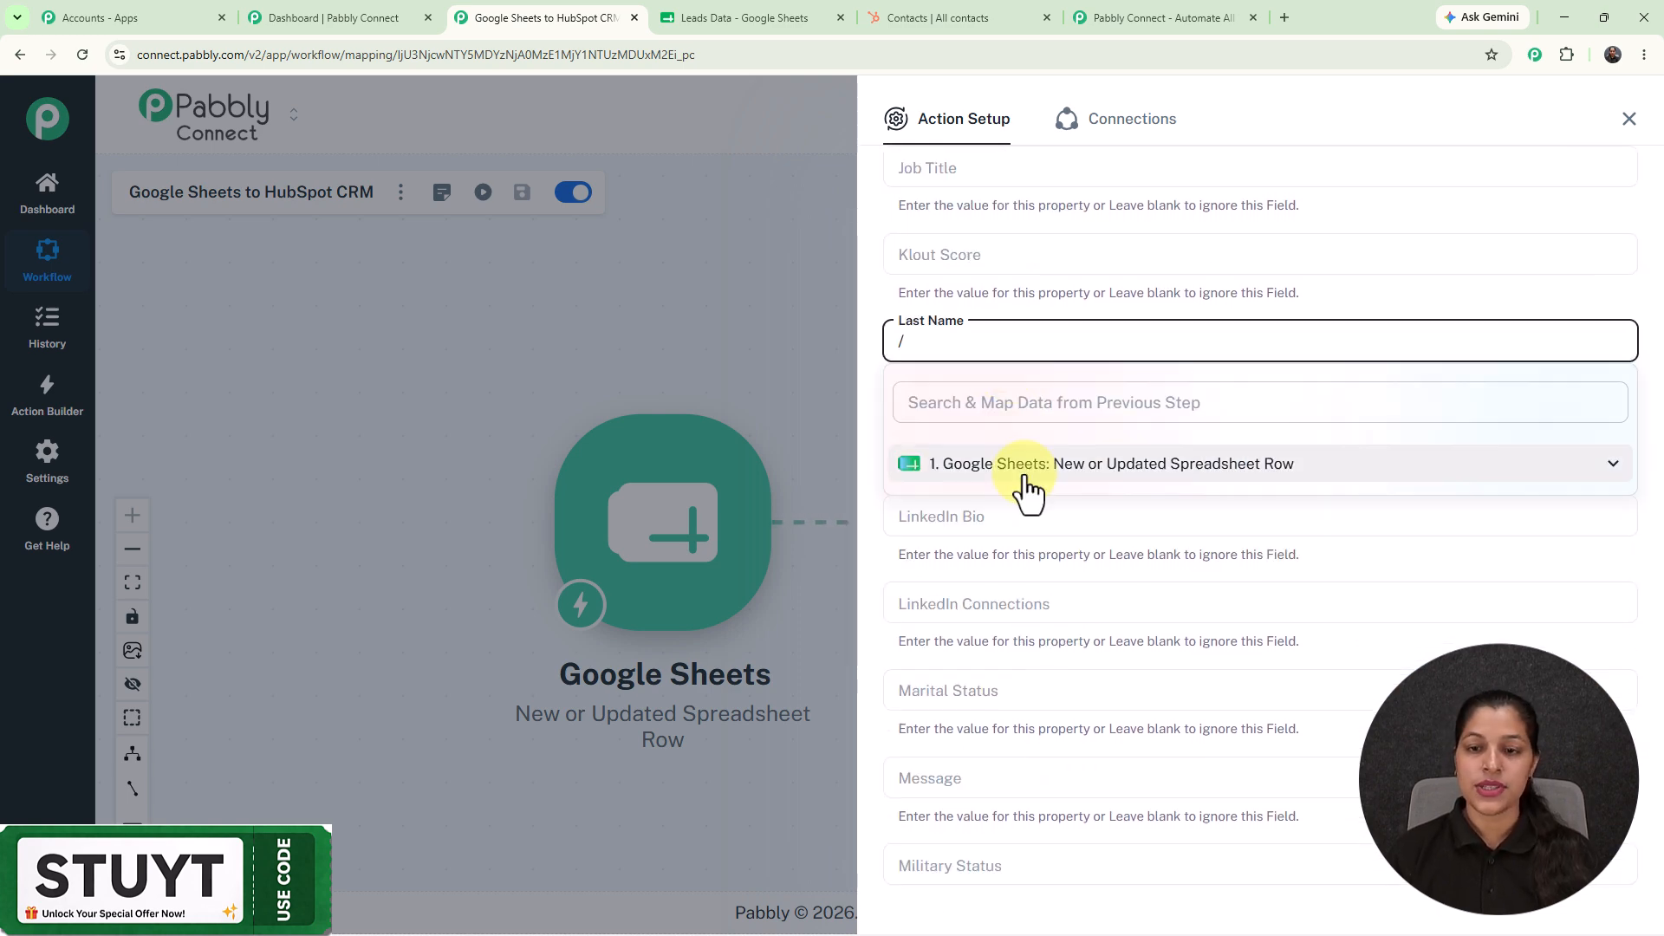
click(1024, 473)
scroll(1013, 636, down, 2)
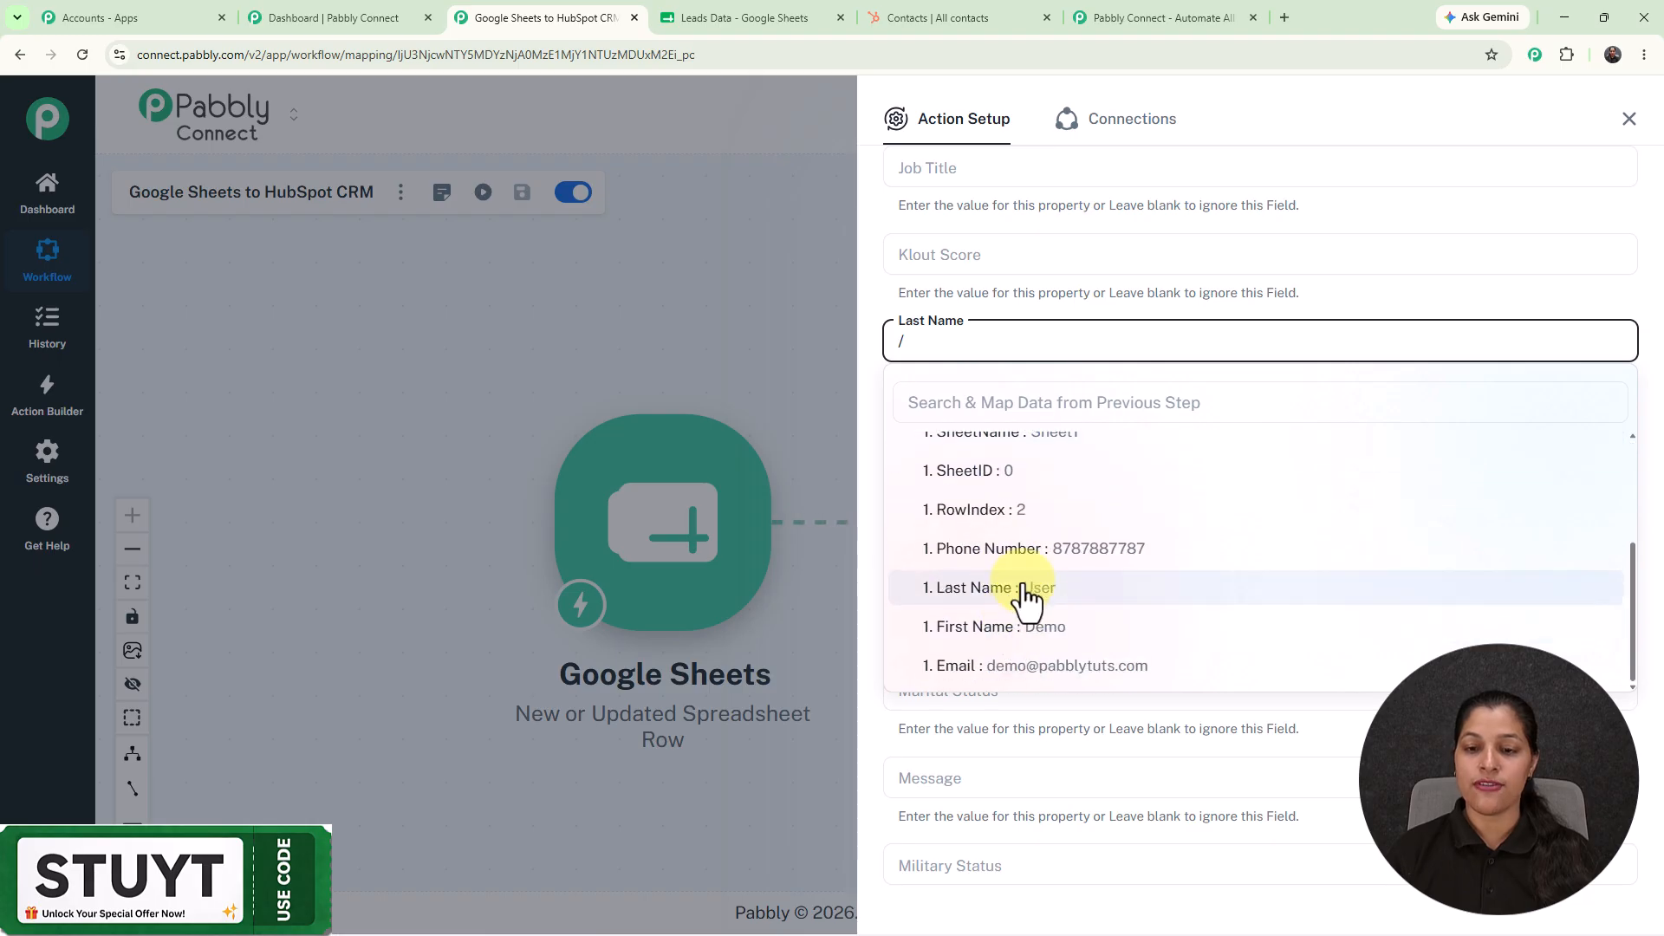
click(1025, 599)
scroll(1061, 473, down, 2)
scroll(1061, 474, down, 4)
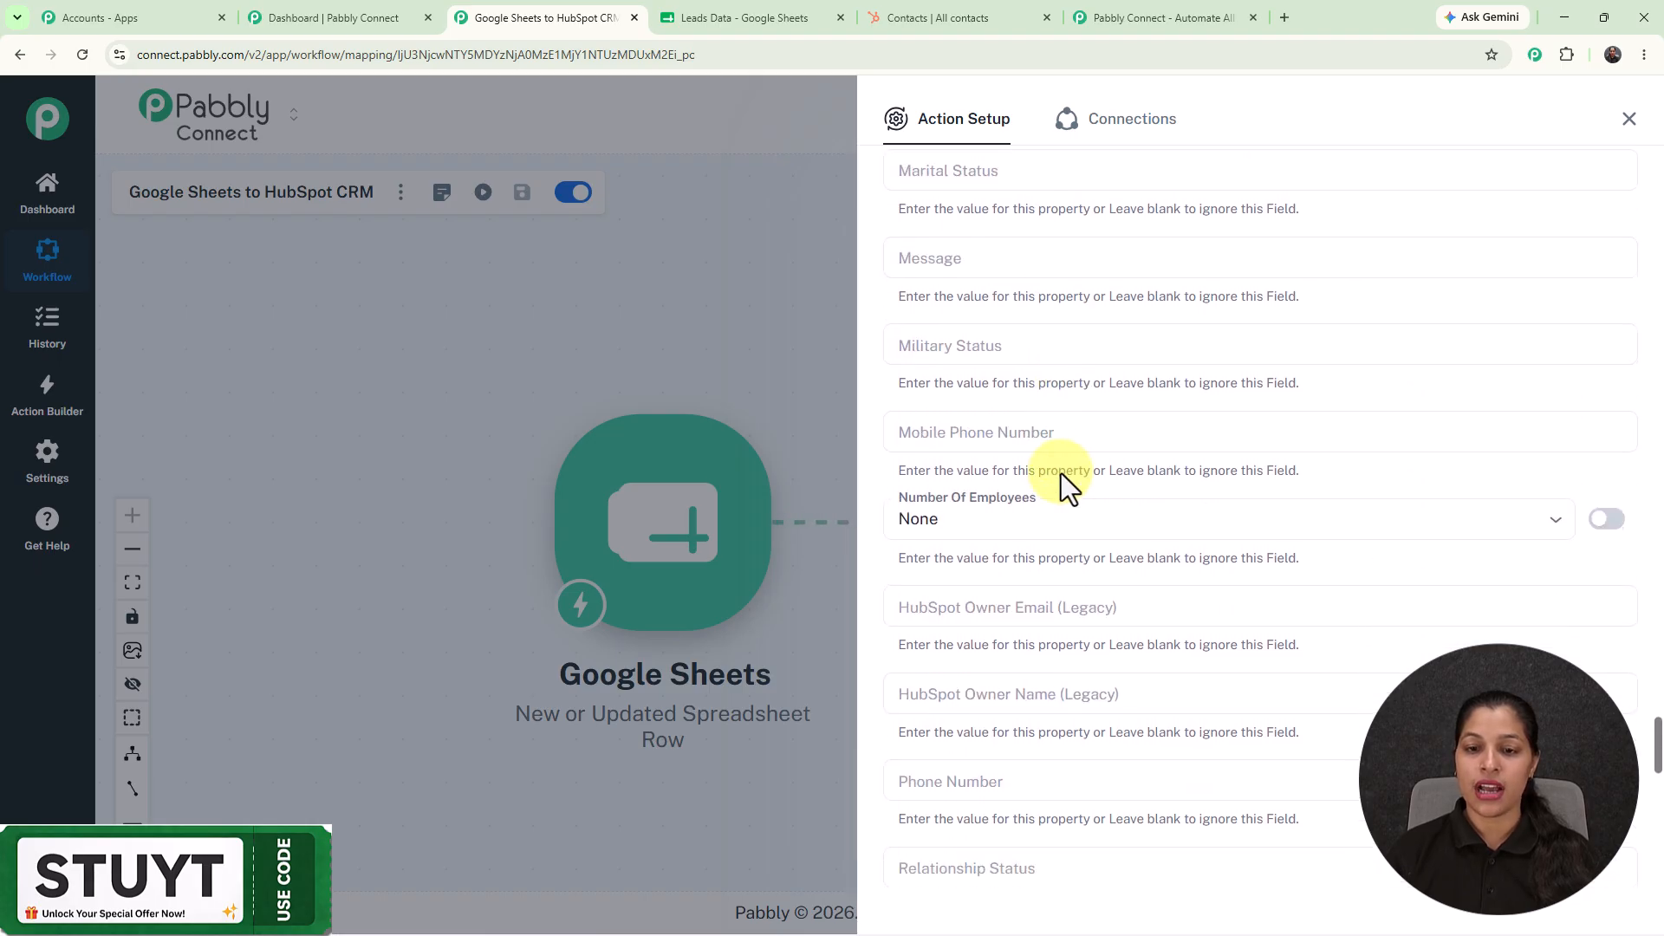
click(1050, 431)
text(/)
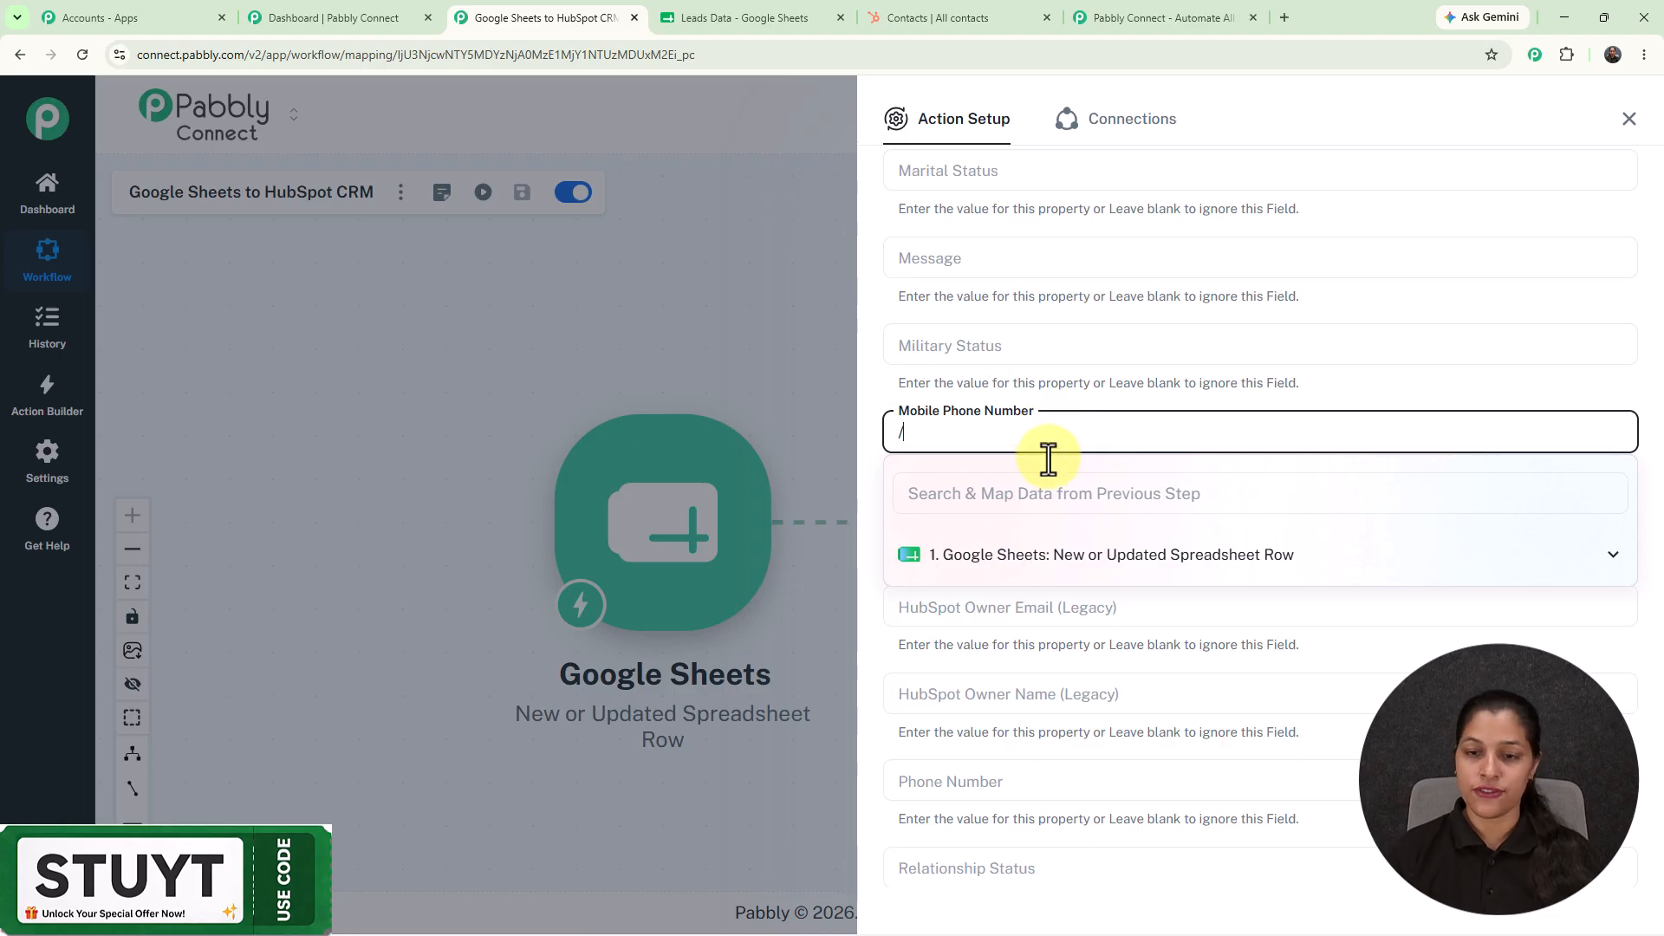
click(1096, 559)
scroll(1040, 737, down, 6)
scroll(1035, 424, up, 4)
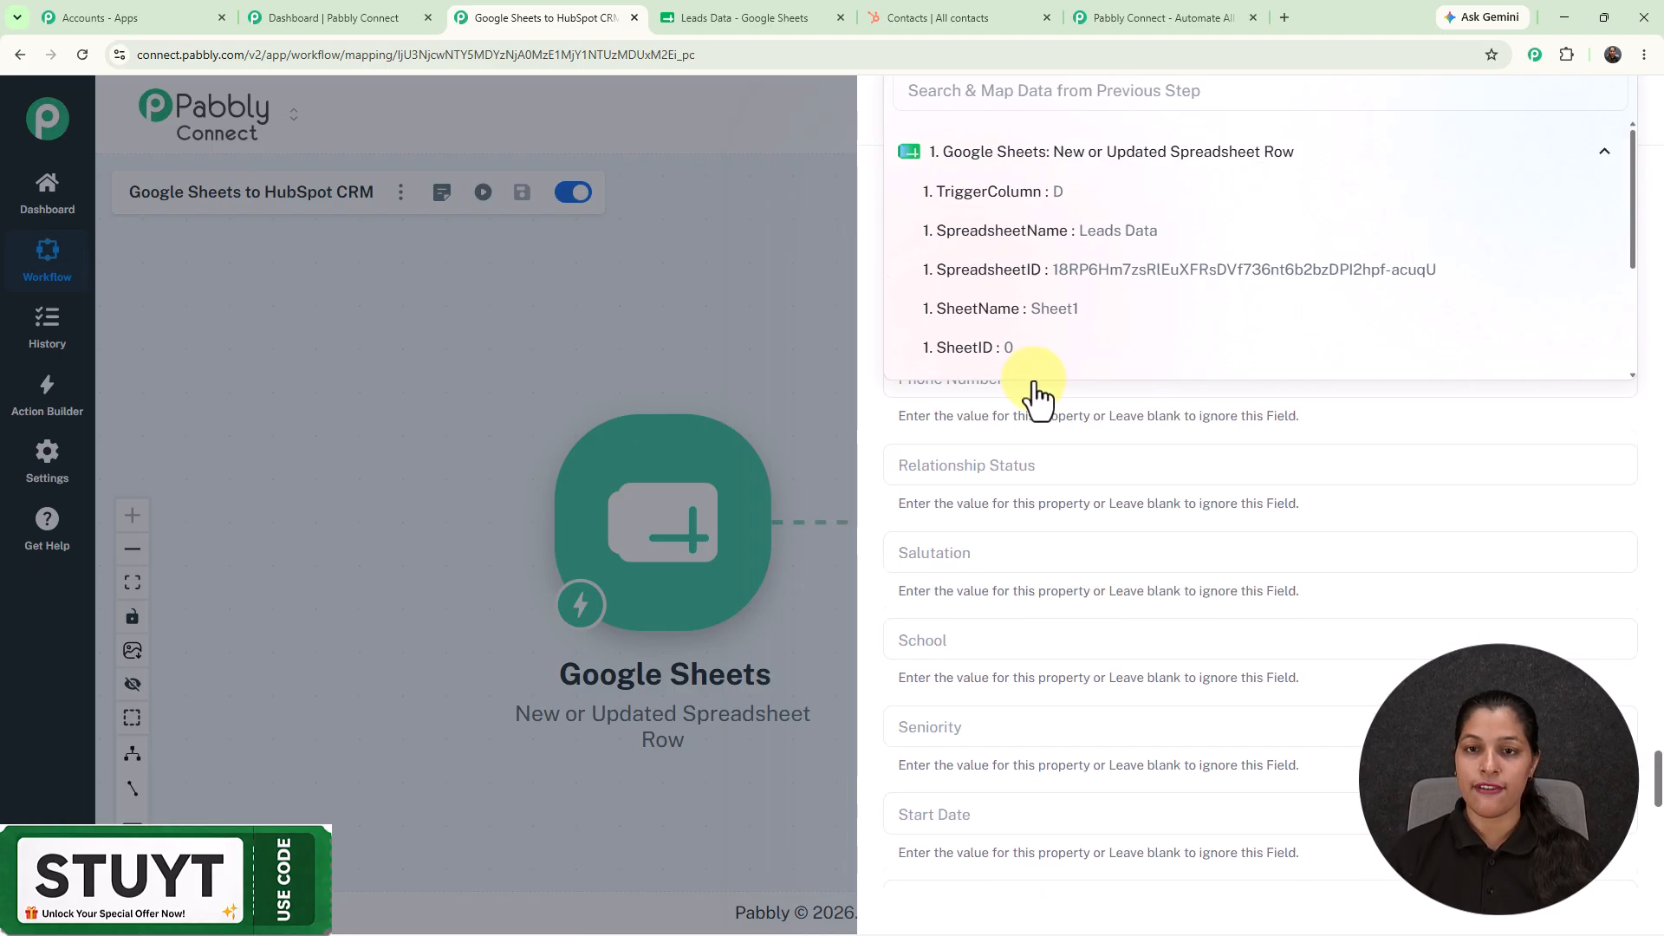
scroll(1060, 413, down, 2)
click(1067, 379)
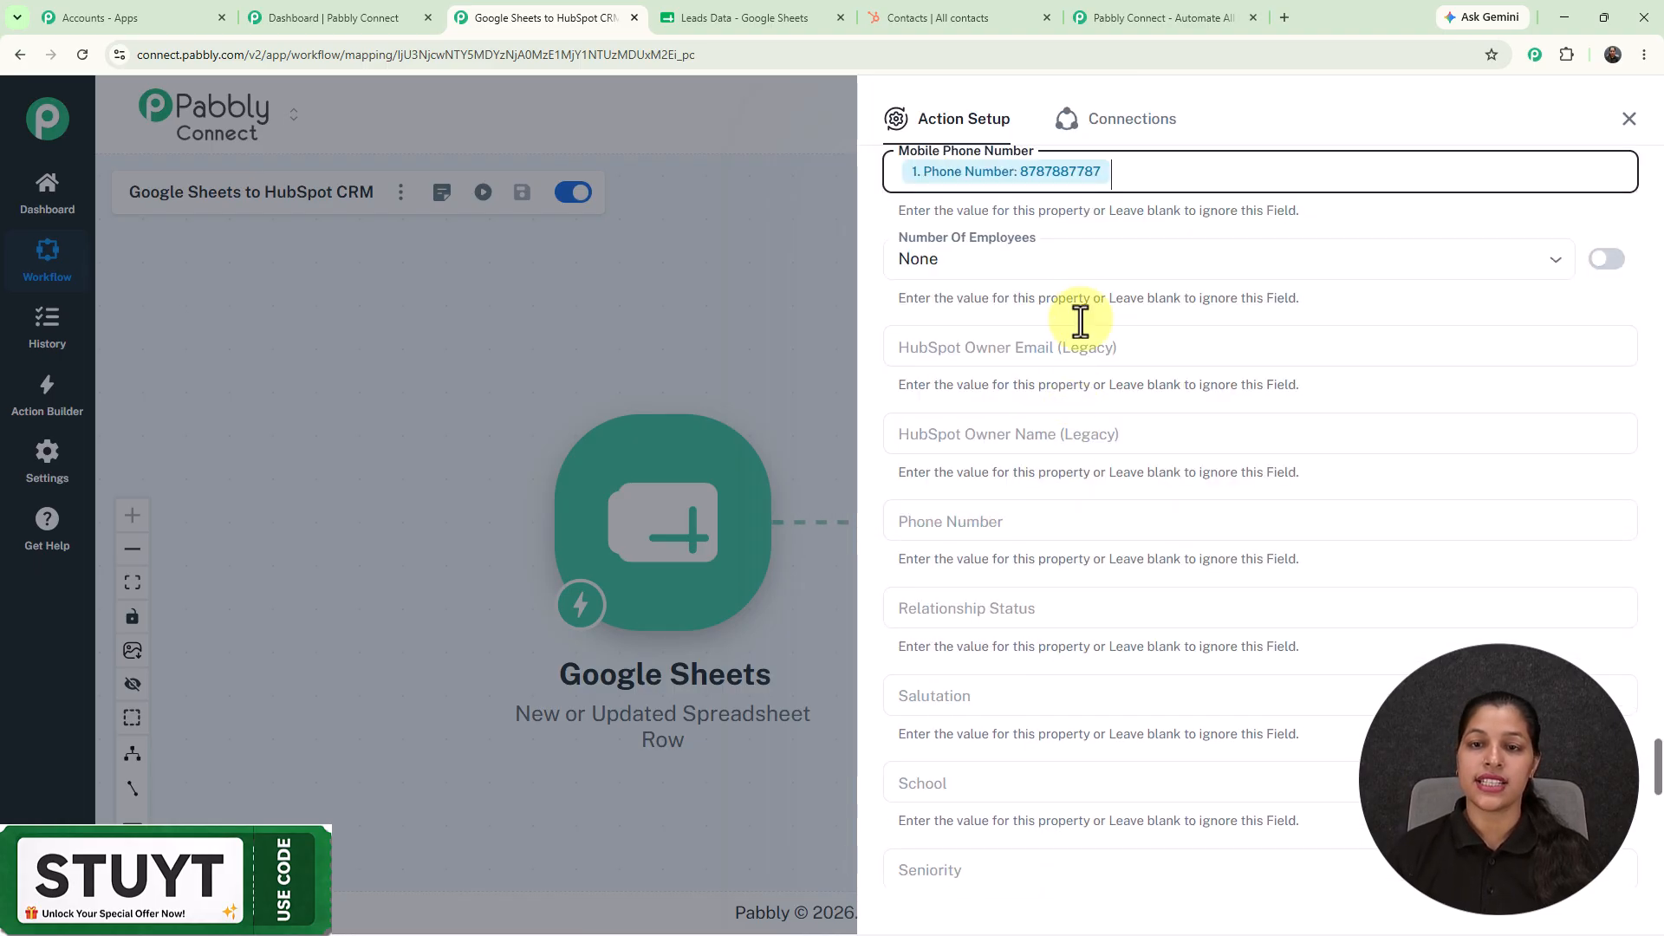
scroll(1079, 329, up, 5)
scroll(1078, 356, up, 5)
click(1057, 422)
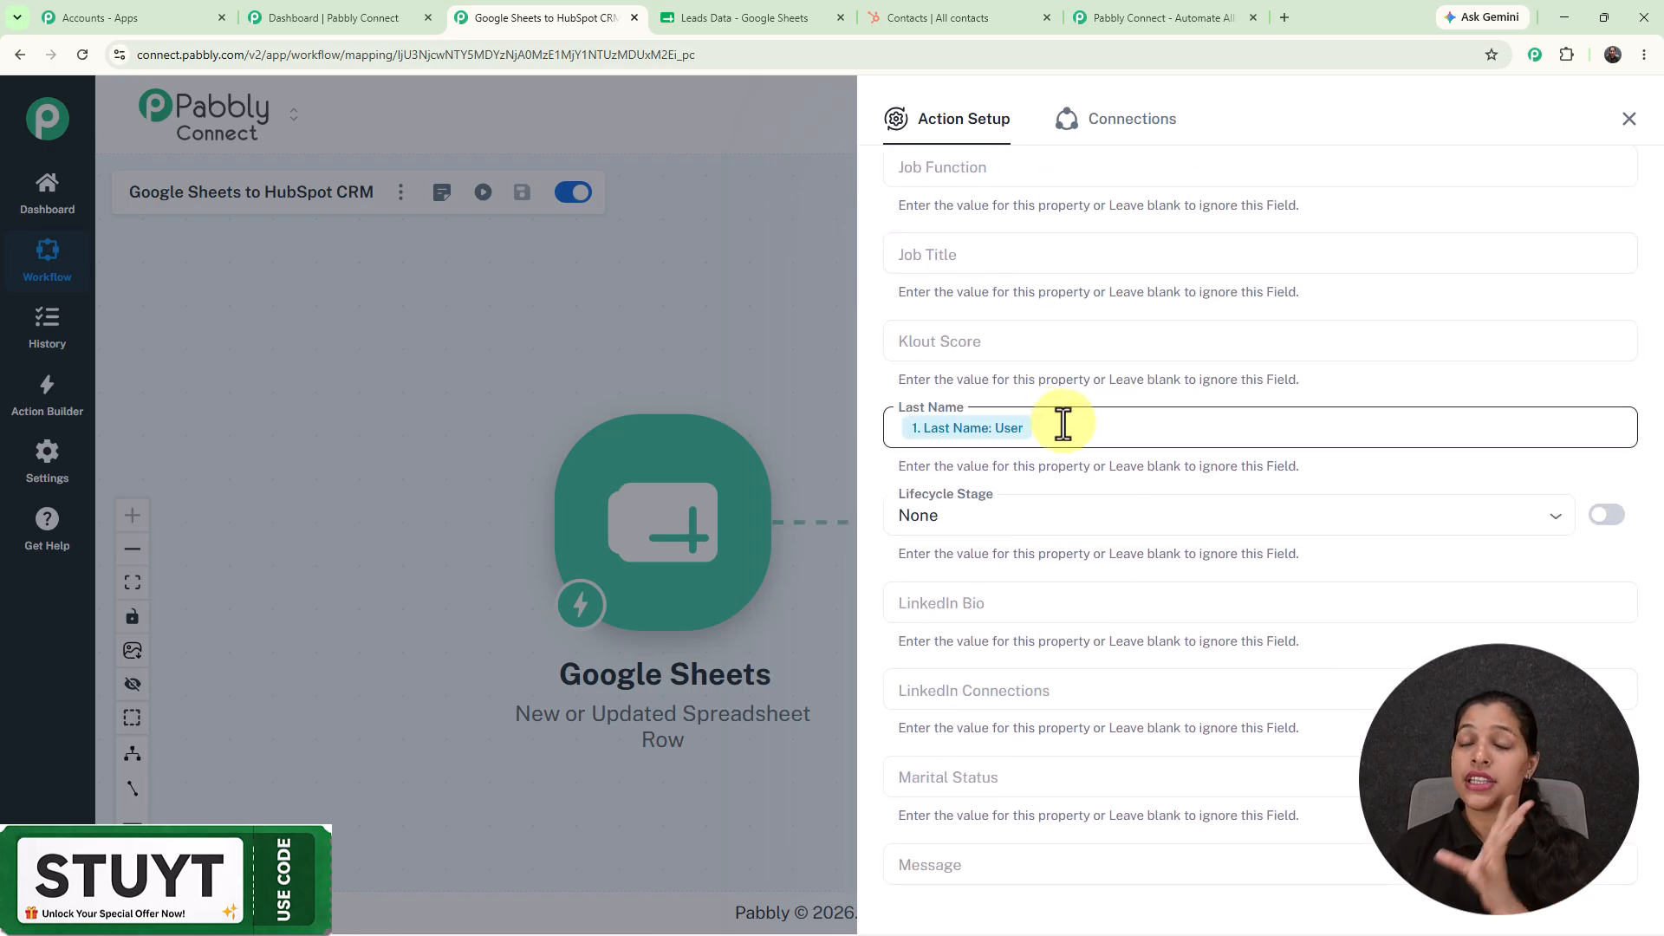
scroll(1059, 421, down, 12)
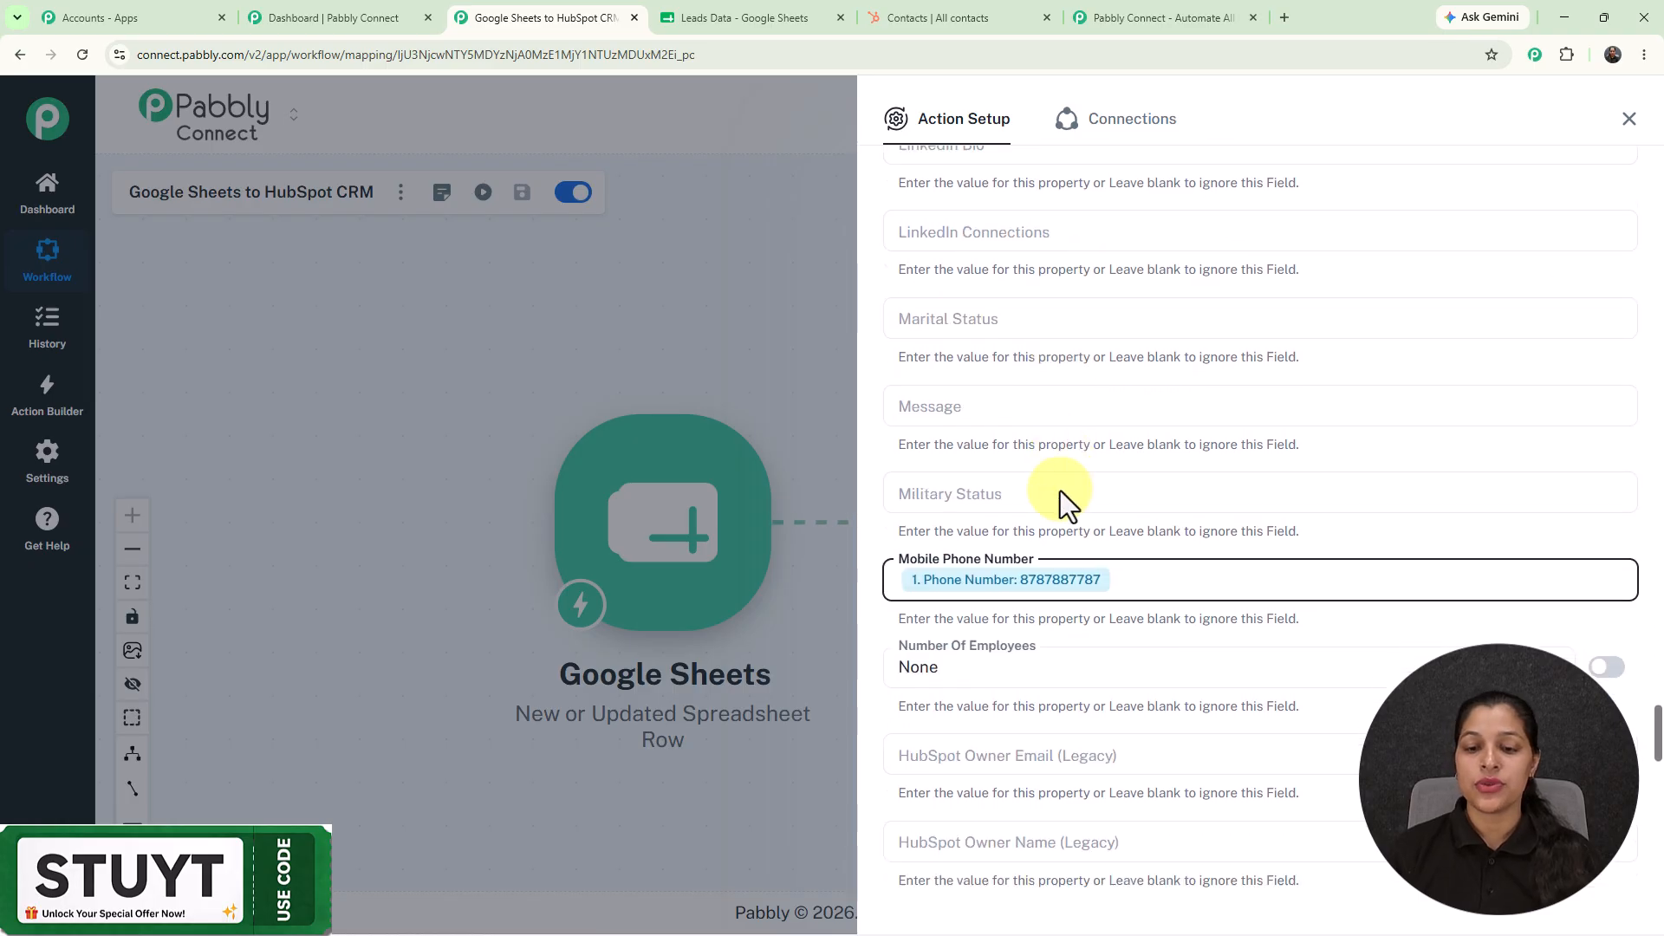
scroll(1044, 738, down, 10)
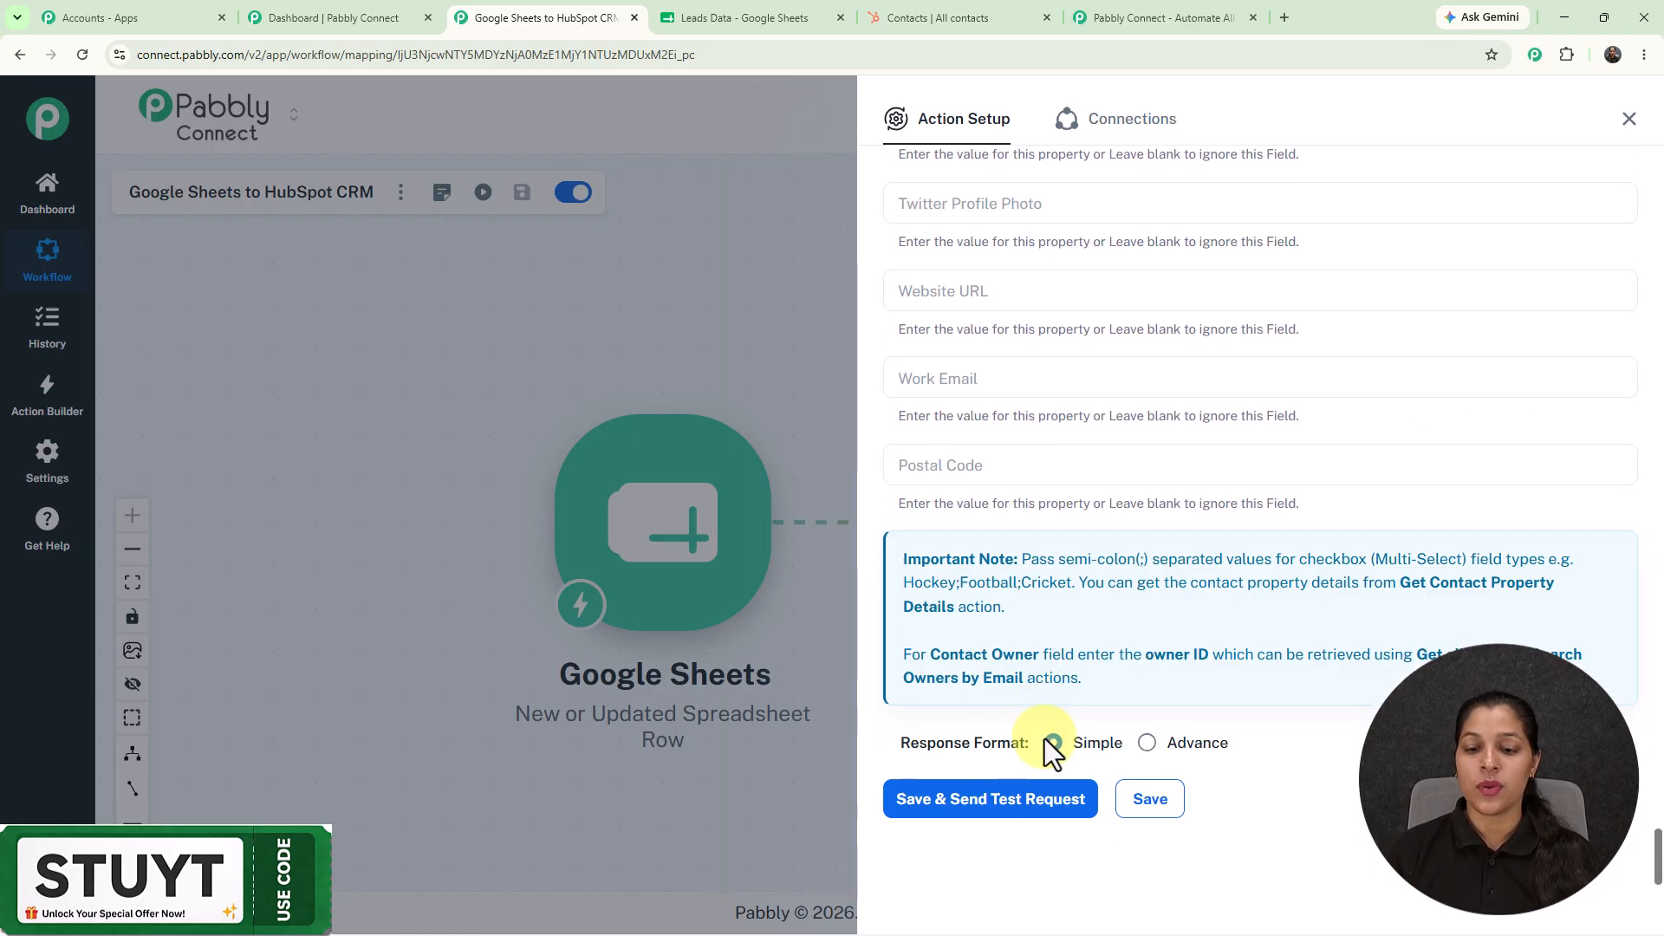
Save the Create a Contact step and send a test request, then check HubSpot's response.
click(1005, 797)
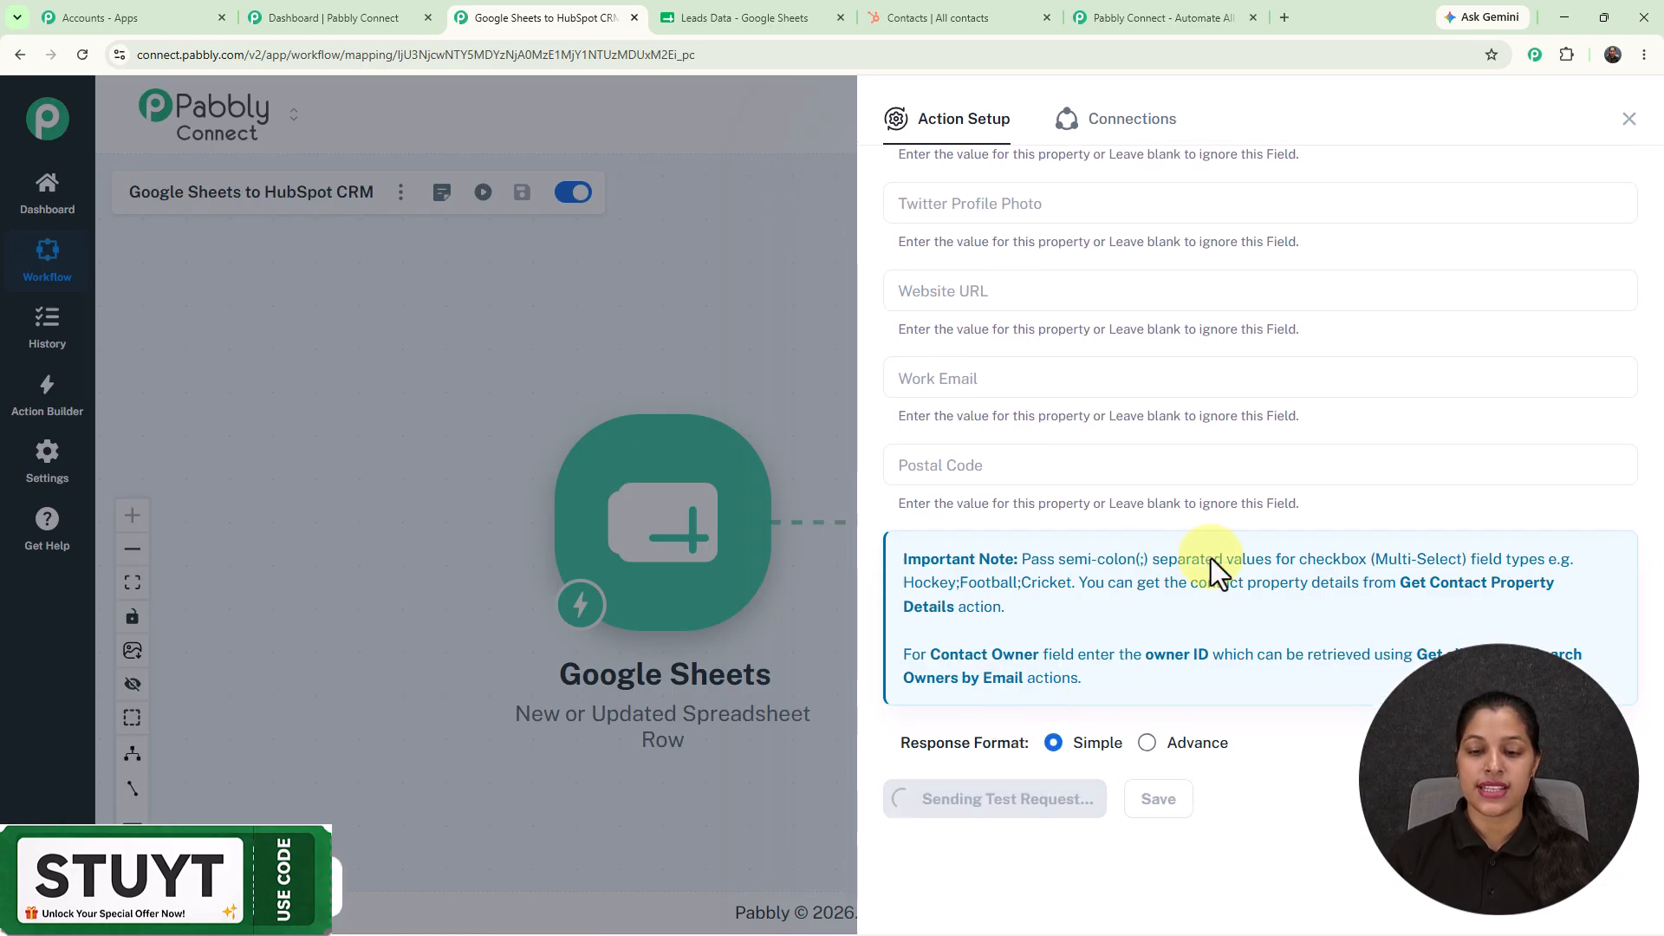
scroll(1210, 558, down, 5)
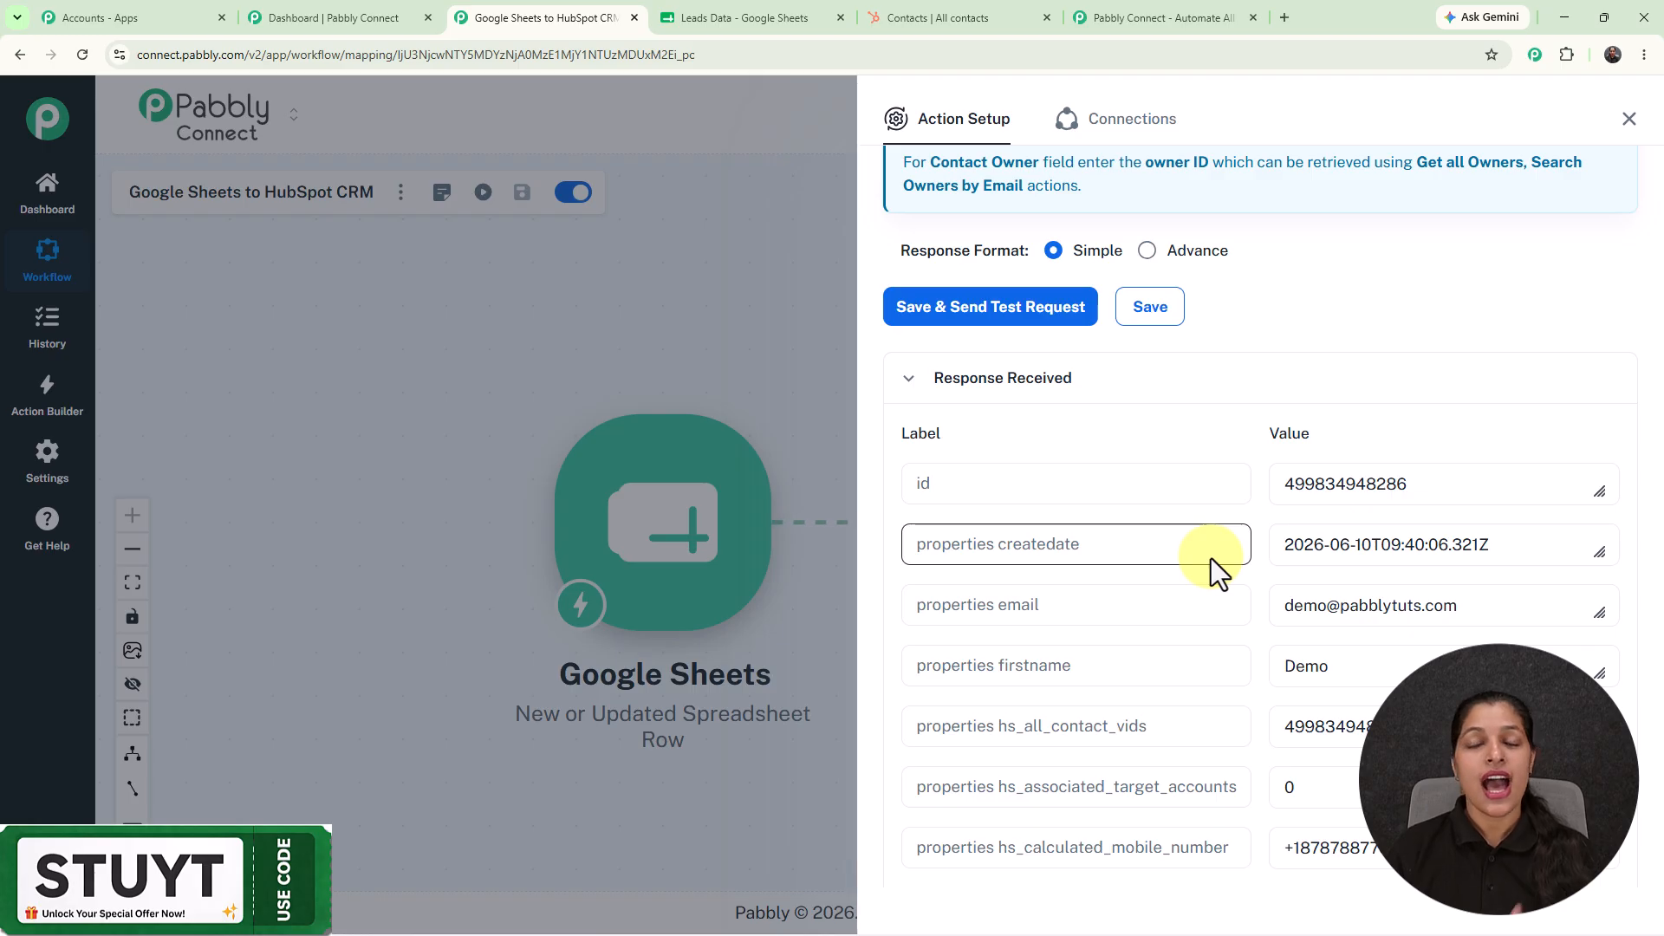
Reload HubSpot's contacts list to confirm the new test contact, then return to Pabbly.
click(971, 3)
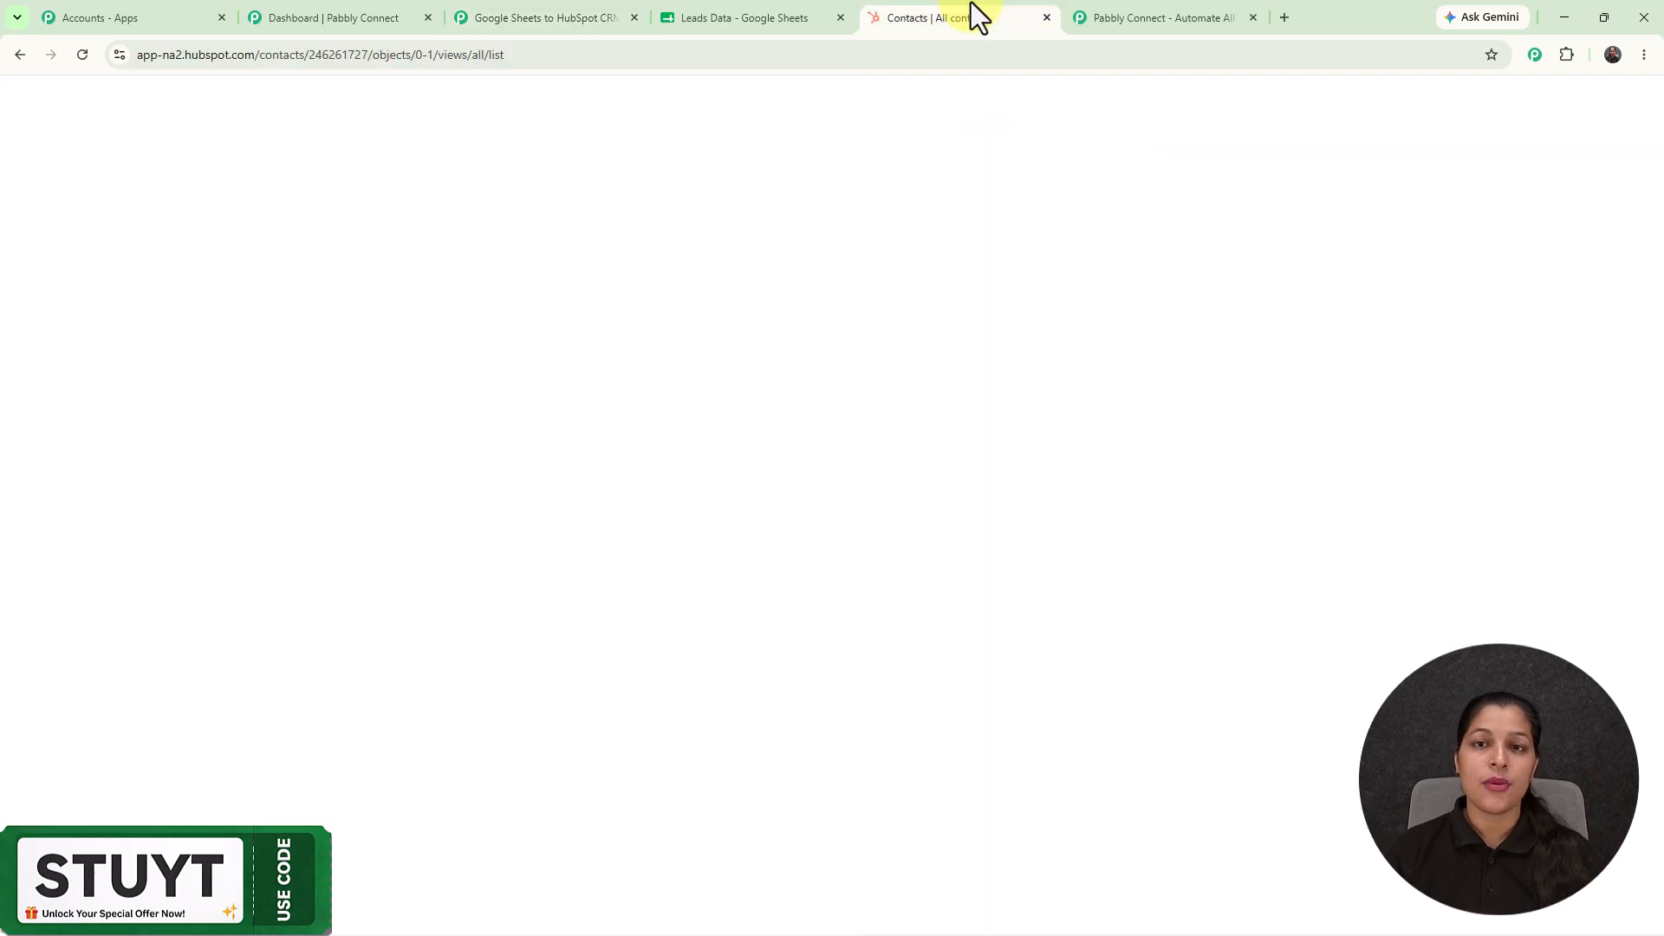
click(78, 58)
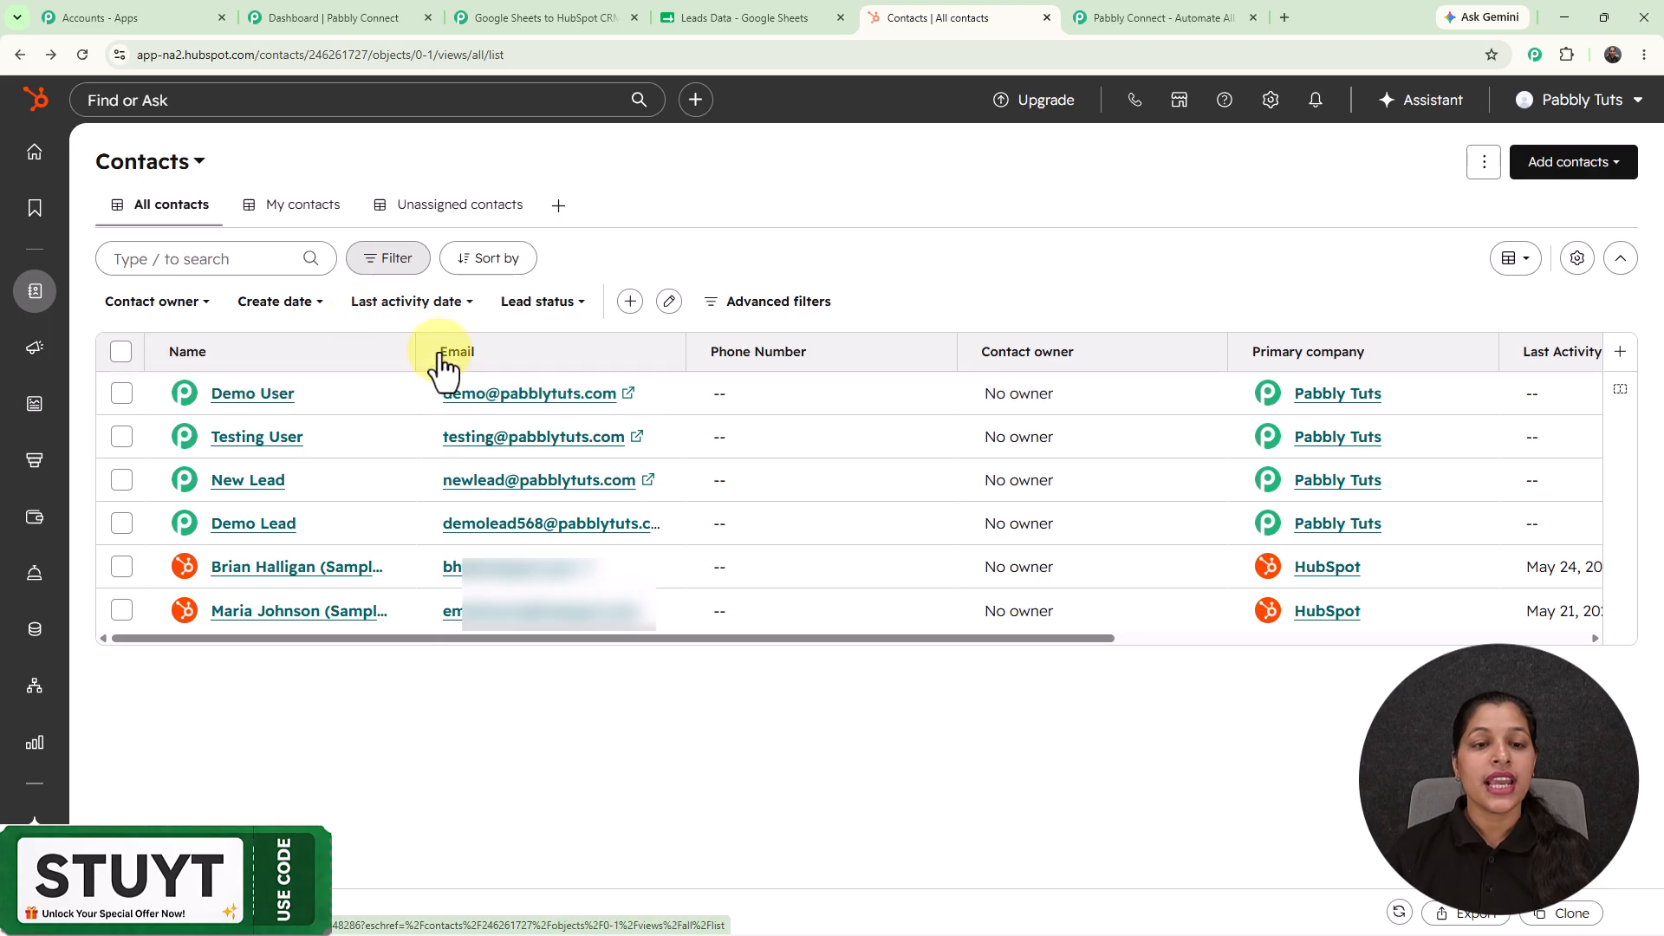
click(587, 375)
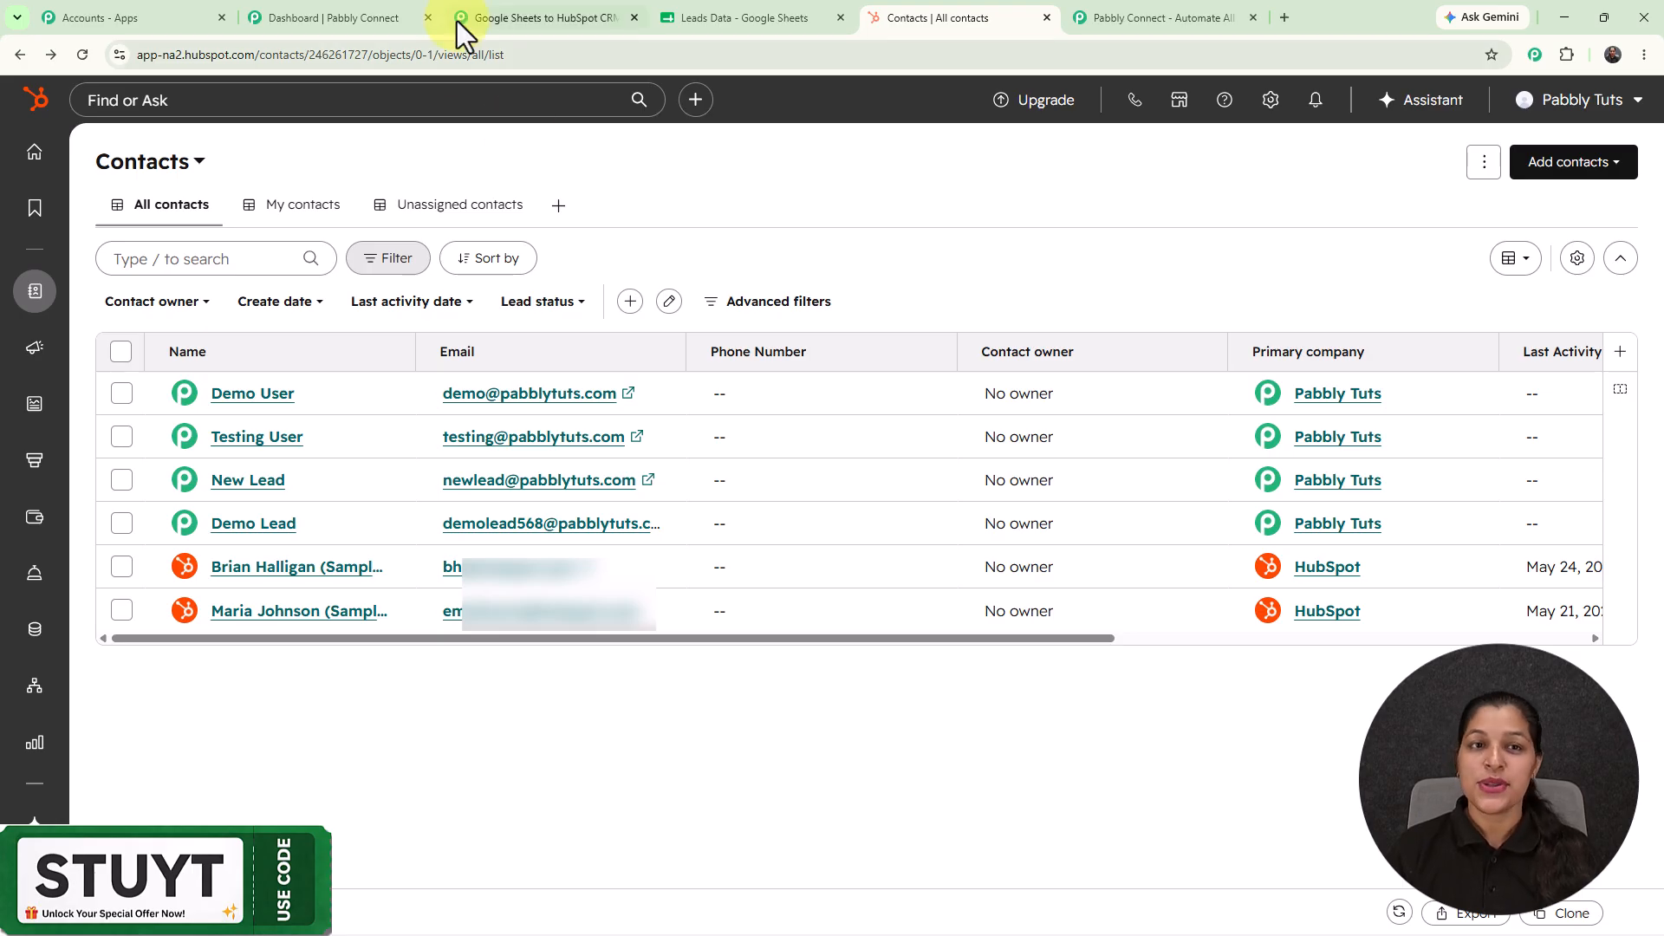
click(502, 14)
Close the Action Setup panel to show the workflow canvas.
click(1630, 119)
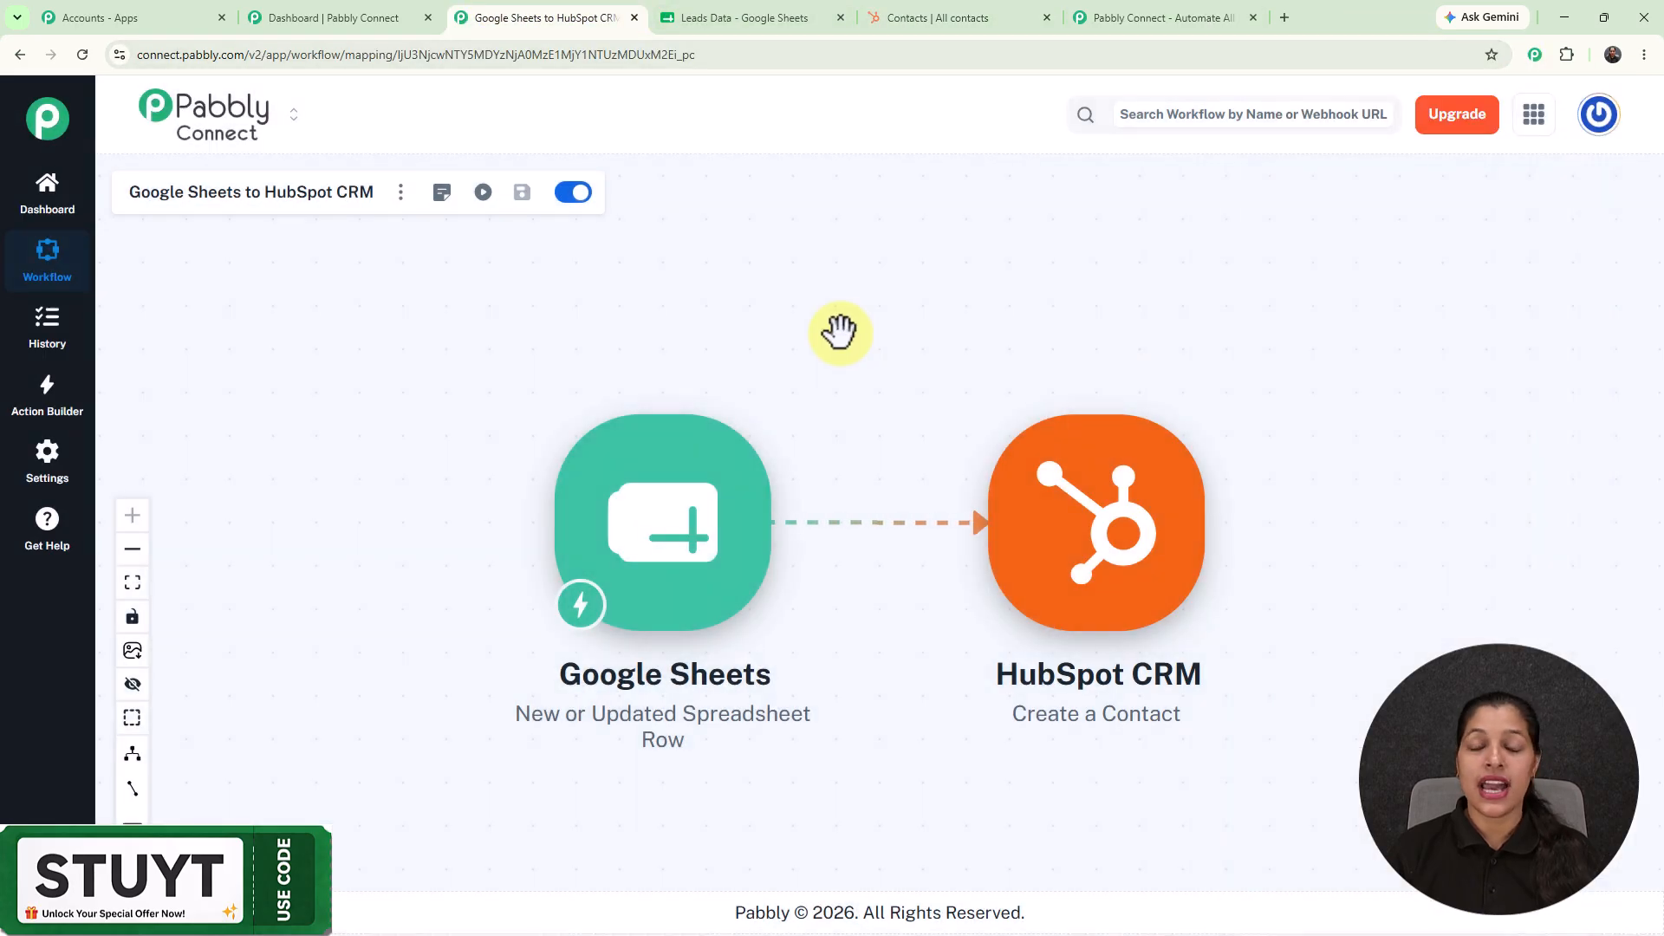